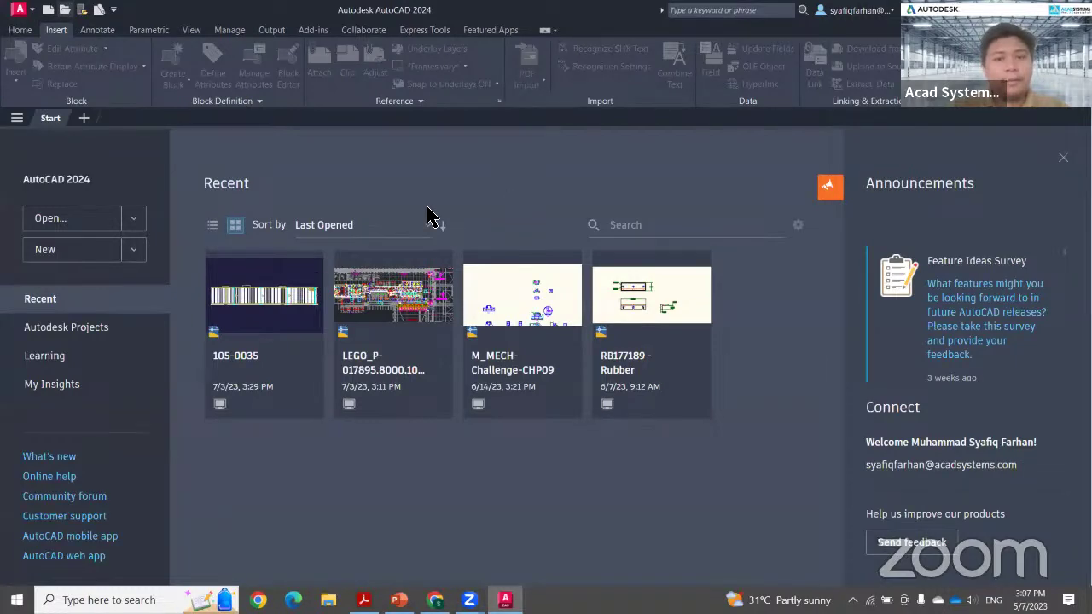
- Open the drawing M_ARCH-Challenge-CHP06.dwg and bring the whole floor plan into view
{"action": "key", "text": "ctrl+o"}
{"action": "left_click", "coordinate": [757, 437]}
{"action": "middle_click_drag", "start_coordinate": [732, 441], "coordinate": [612, 440]}
{"action": "scroll", "coordinate": [640, 392], "scroll_direction": "up", "scroll_amount": 2}
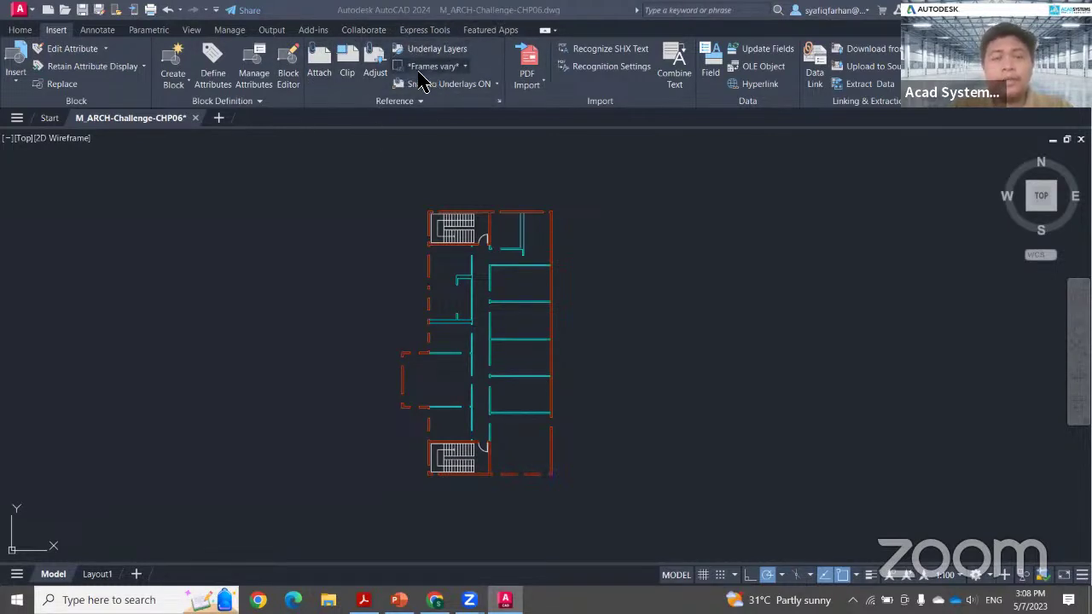
{"action": "mouse_move", "coordinate": [327, 377]}
{"action": "middle_mouse_down"}
{"action": "mouse_move", "coordinate": [385, 330]}
{"action": "mouse_move", "coordinate": [403, 345]}
{"action": "mouse_move", "coordinate": [375, 335]}
{"action": "middle_mouse_up"}
{"action": "middle_click_drag", "start_coordinate": [307, 267], "coordinate": [318, 274]}
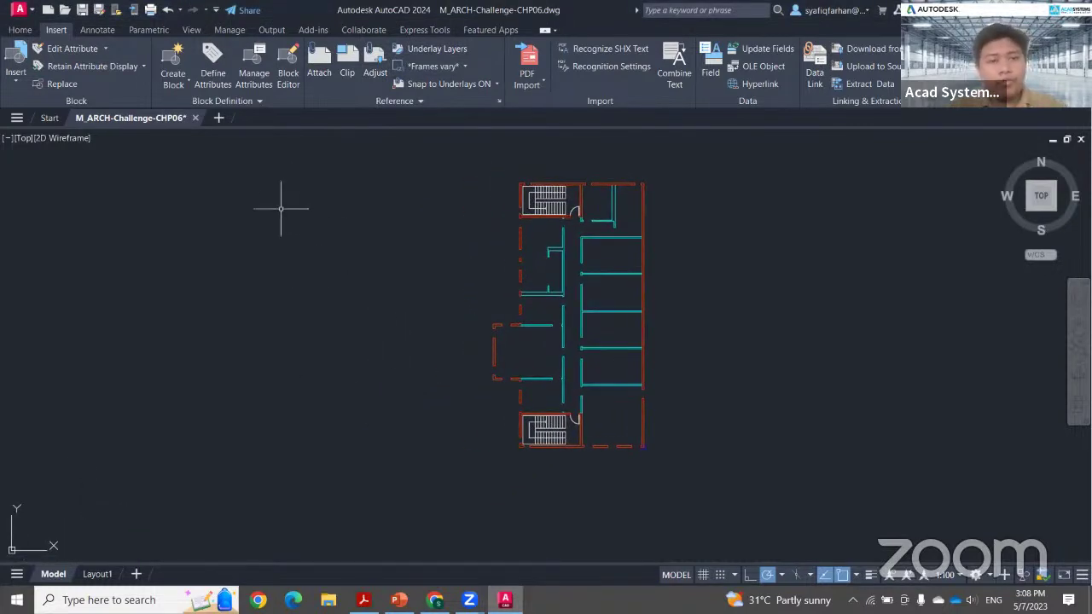
- Bring up the external references with XREF, review the file types that can be attached, and close them again
{"action": "type", "text": "XREF"}
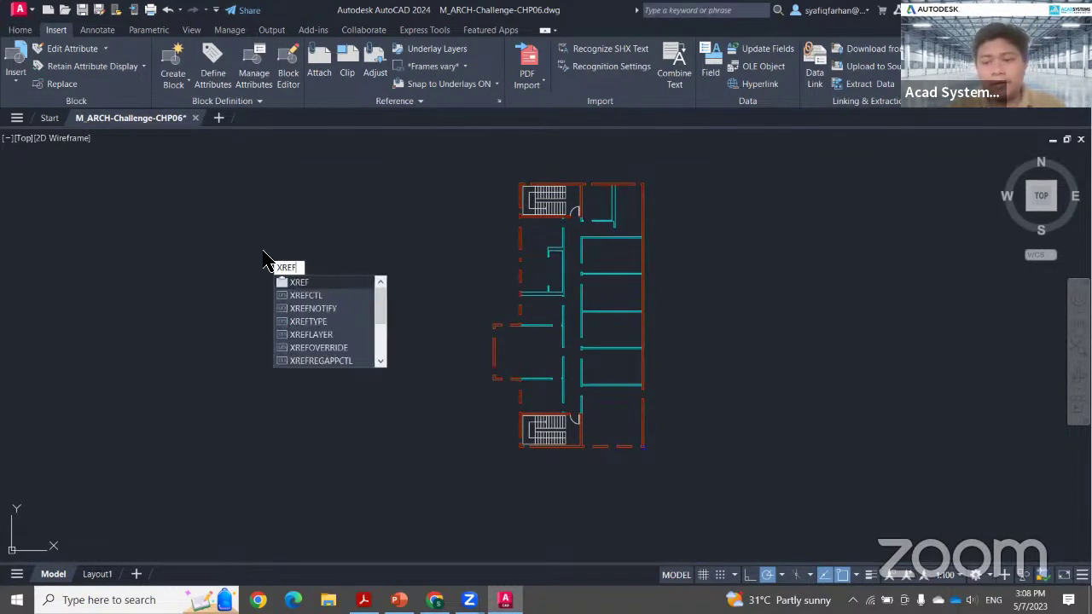
{"action": "key", "text": "Return"}
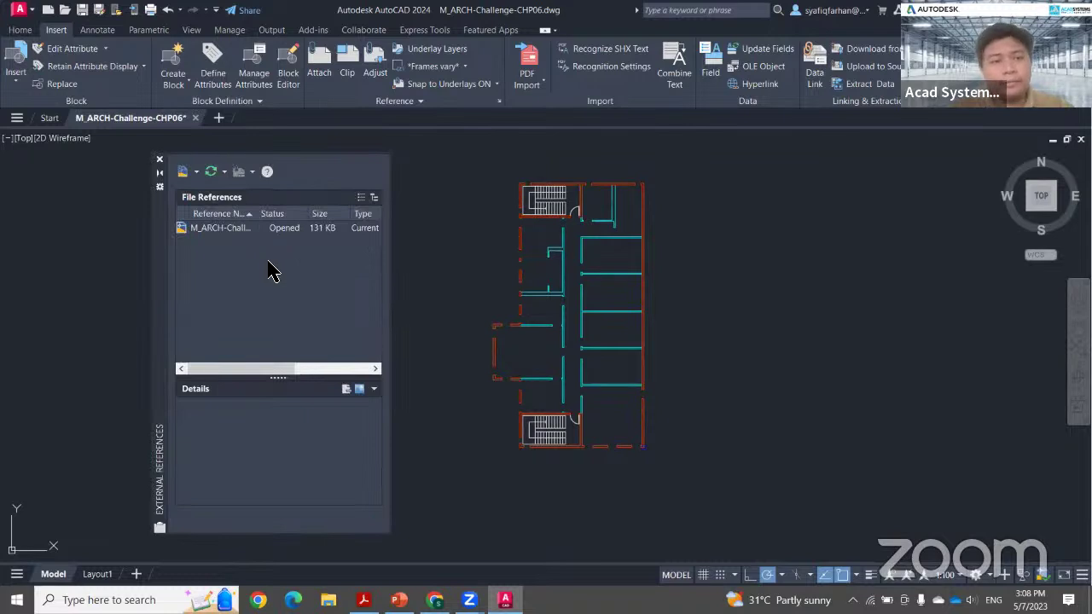
{"action": "left_click_drag", "start_coordinate": [171, 317], "coordinate": [204, 233]}
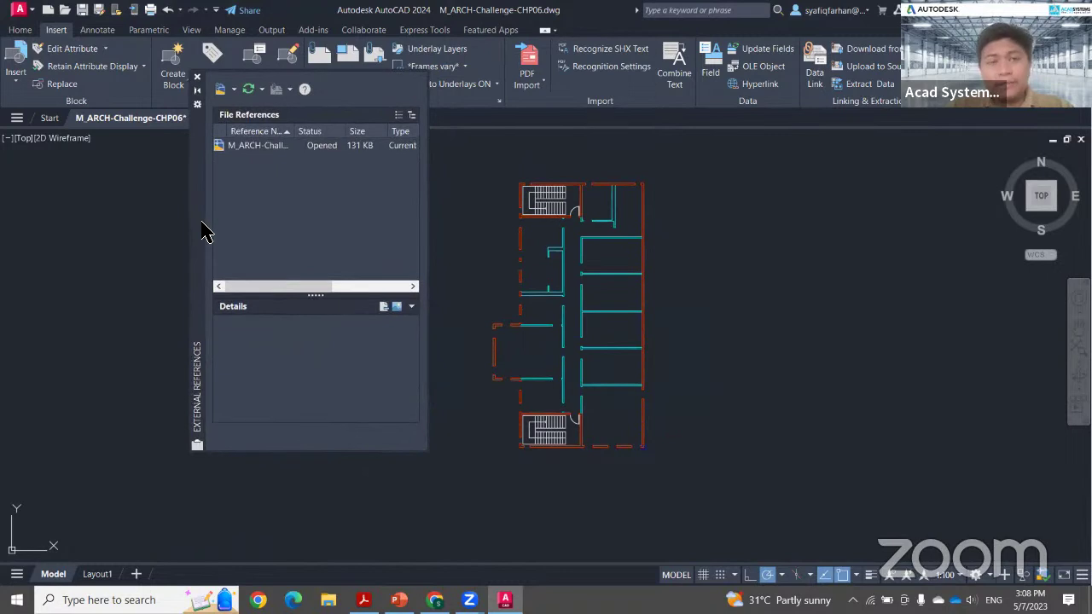
{"action": "left_click", "coordinate": [234, 90]}
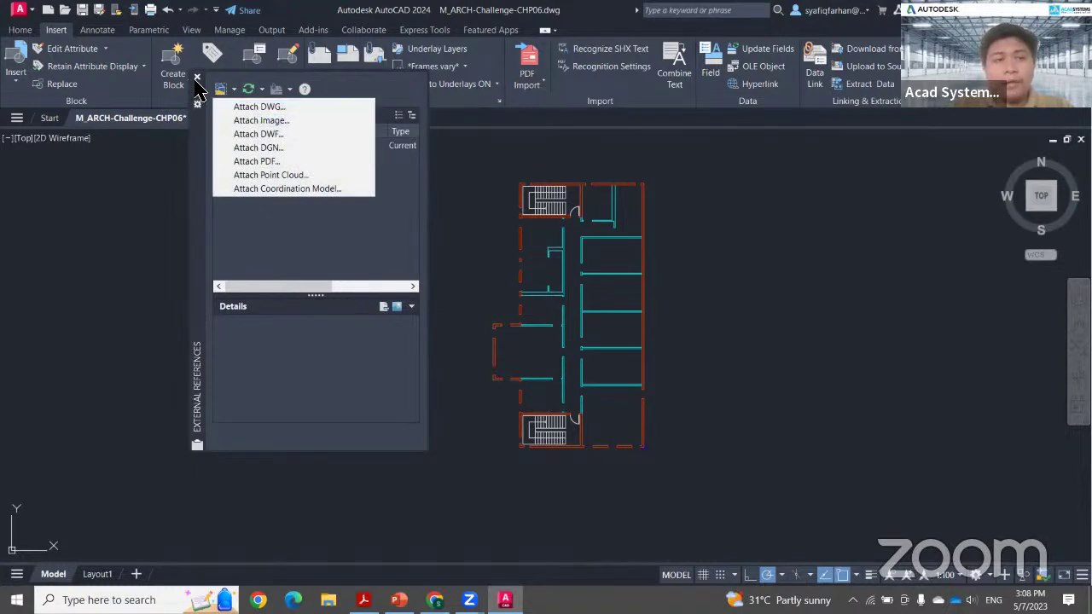
{"action": "left_click", "coordinate": [196, 78]}
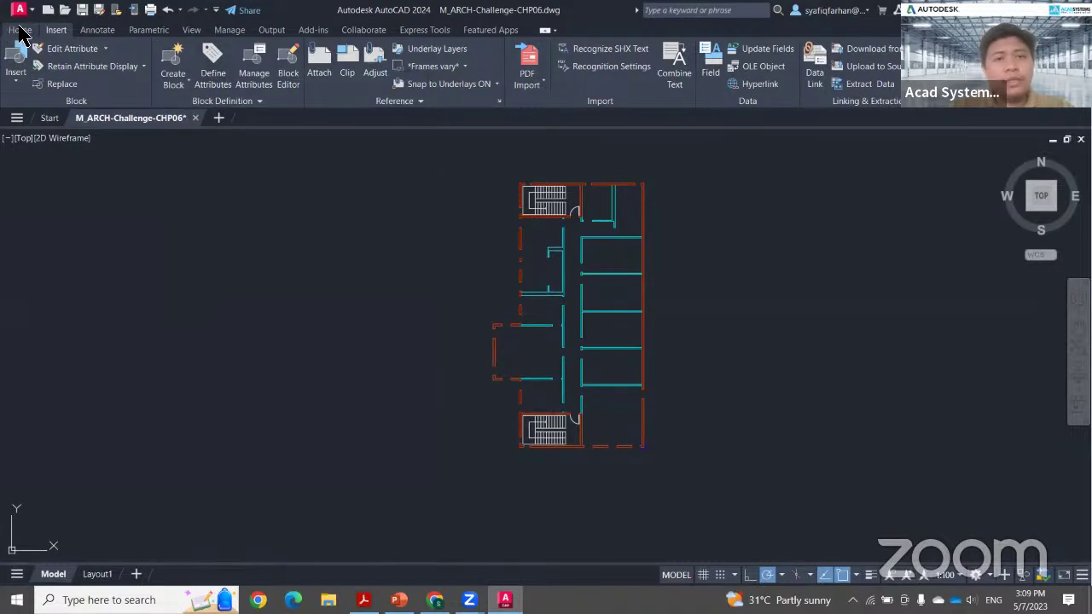
- Review the list of layers in the floor plan drawing
{"action": "left_click", "coordinate": [21, 30]}
{"action": "left_click", "coordinate": [628, 50]}
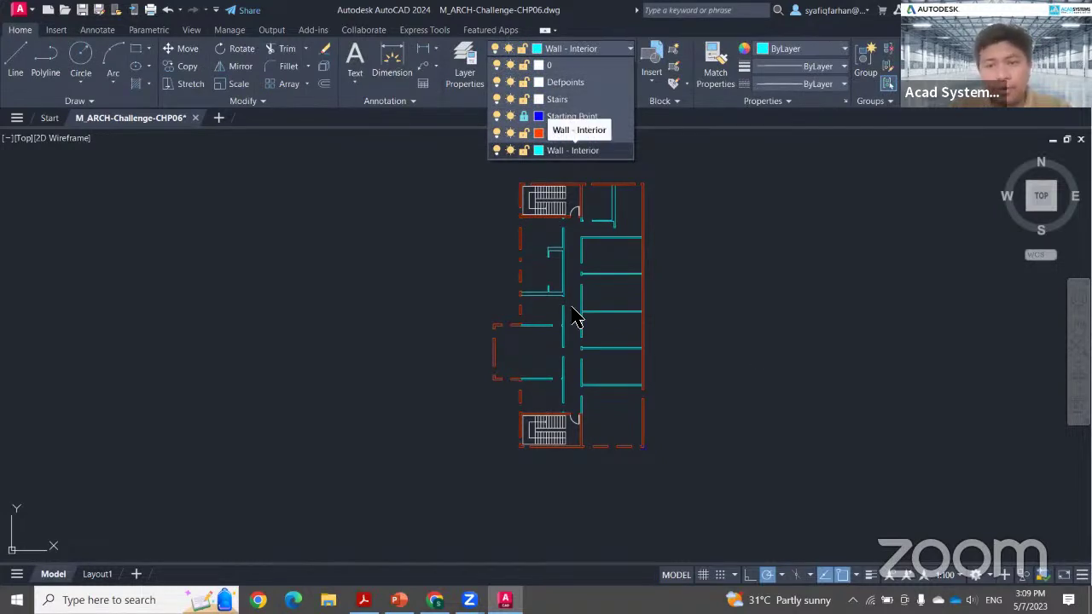
{"action": "left_click", "coordinate": [376, 285]}
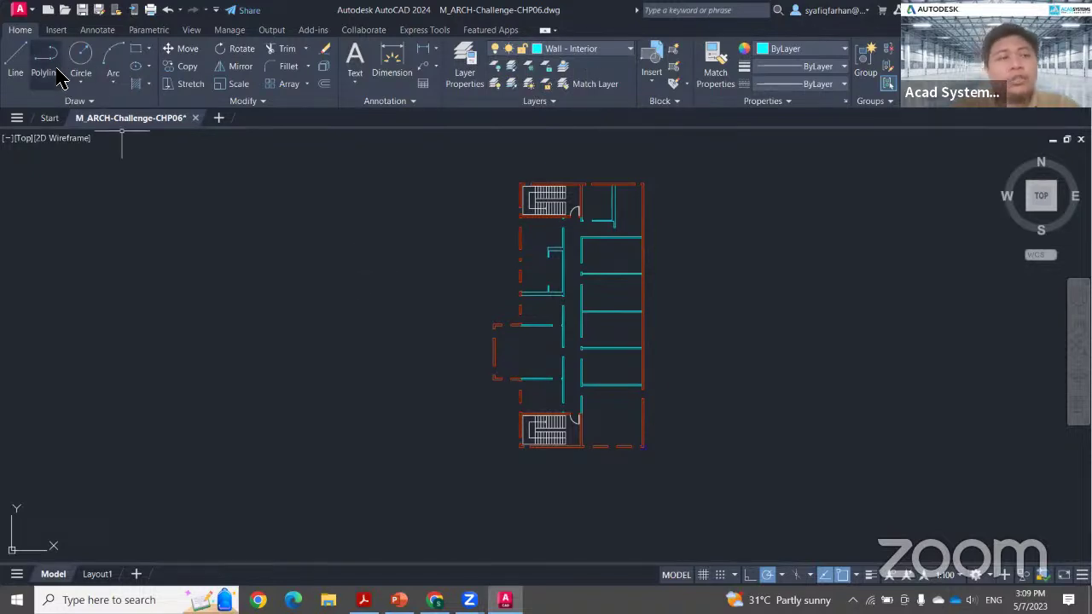
- Reopen the external references and choose Exisitng Building Layout.dwg as the DWG reference to attach
{"action": "type", "text": "xr"}
{"action": "key", "text": "Return"}
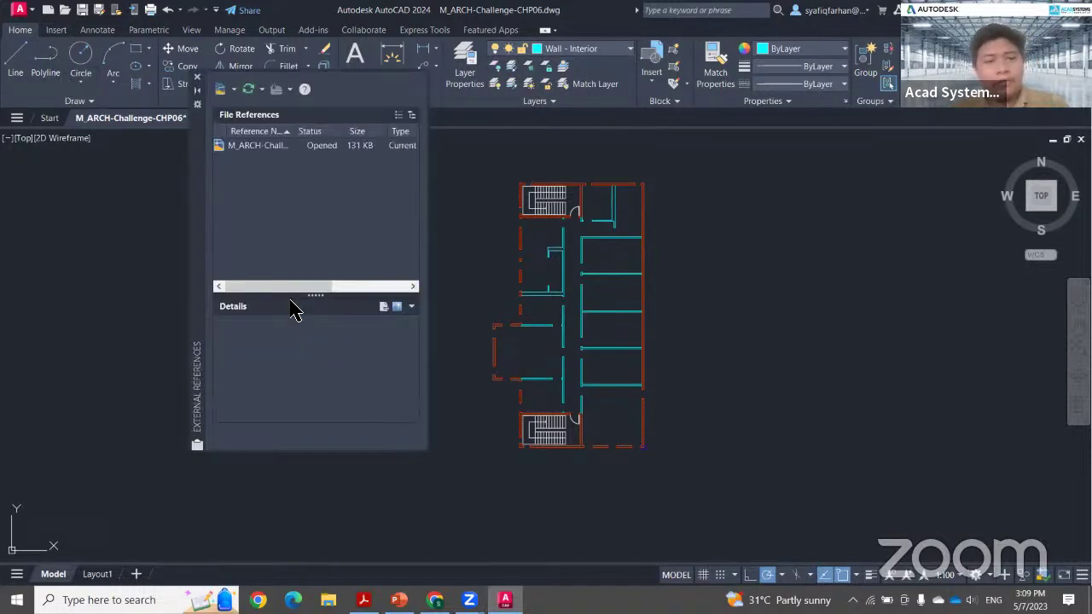
{"action": "left_click", "coordinate": [221, 89]}
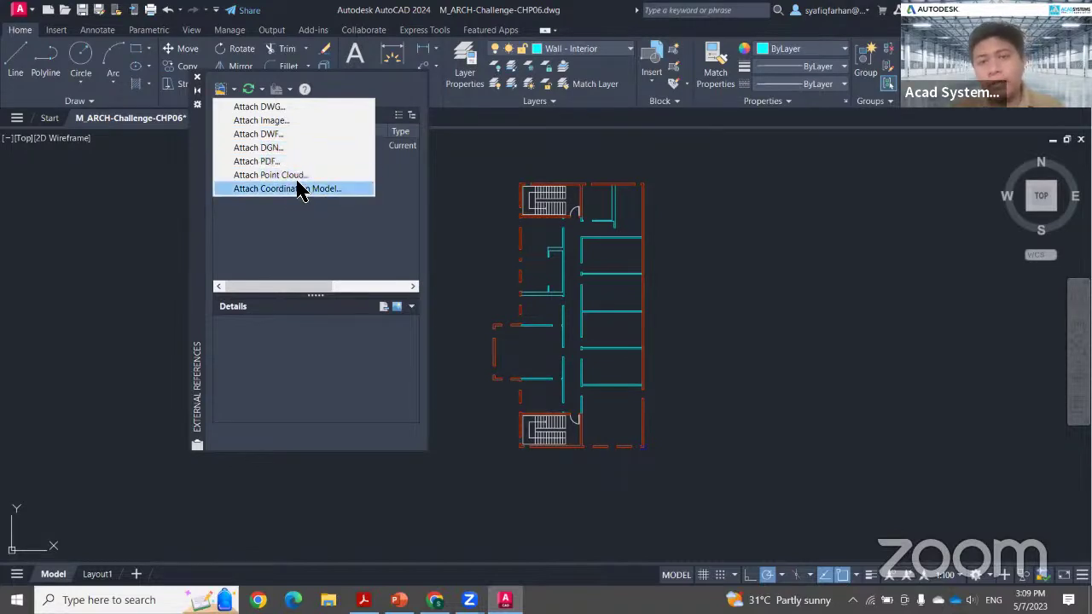
{"action": "left_click", "coordinate": [328, 239]}
{"action": "left_click", "coordinate": [230, 90]}
{"action": "left_click", "coordinate": [251, 107]}
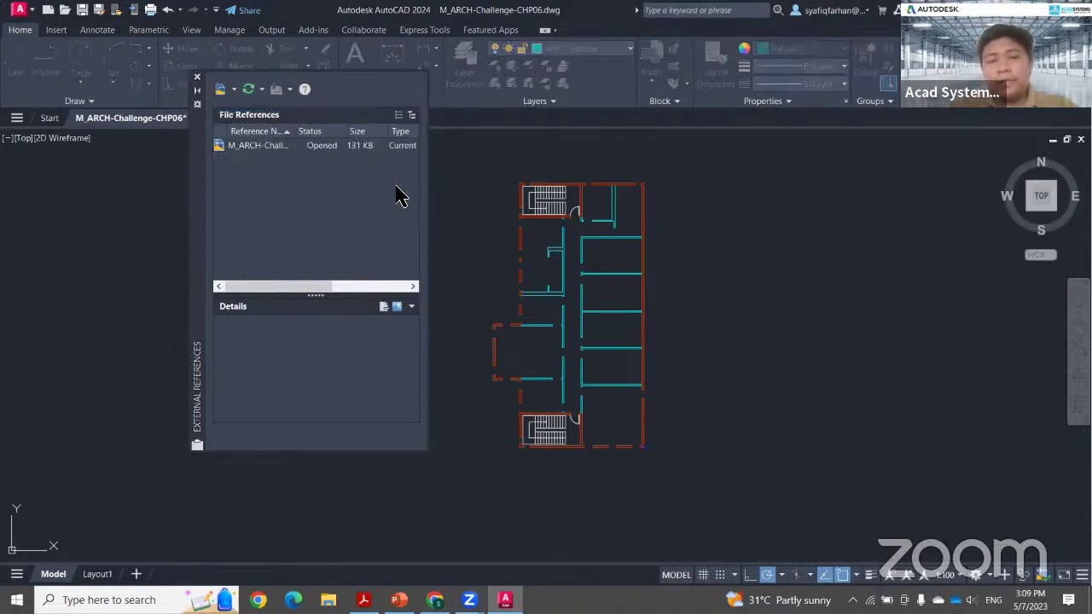
{"action": "left_click_drag", "start_coordinate": [531, 128], "coordinate": [403, 119]}
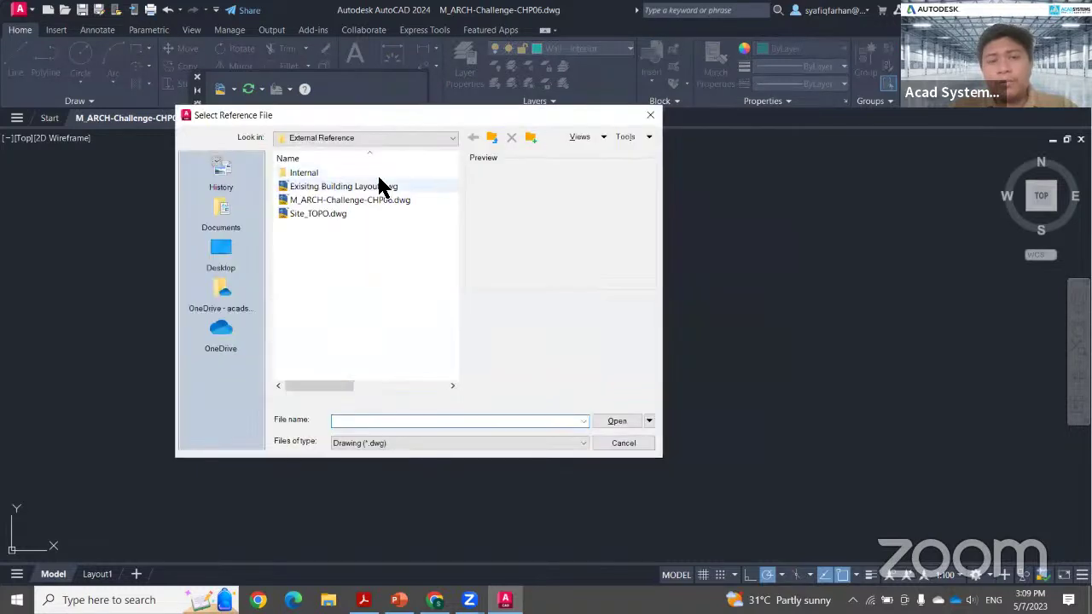
{"action": "left_click", "coordinate": [362, 186]}
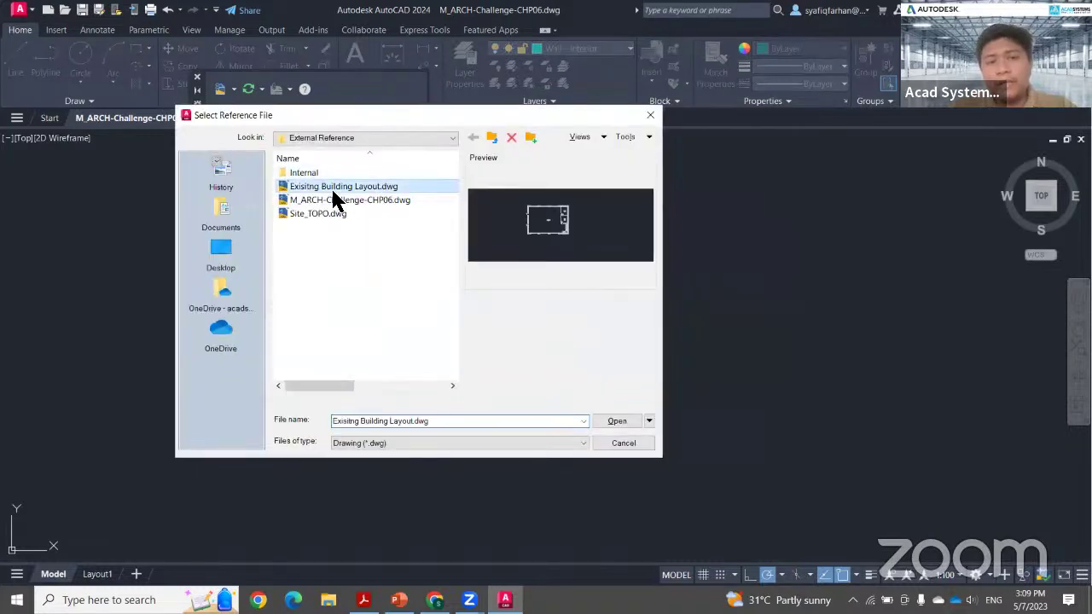
{"action": "left_click", "coordinate": [618, 421]}
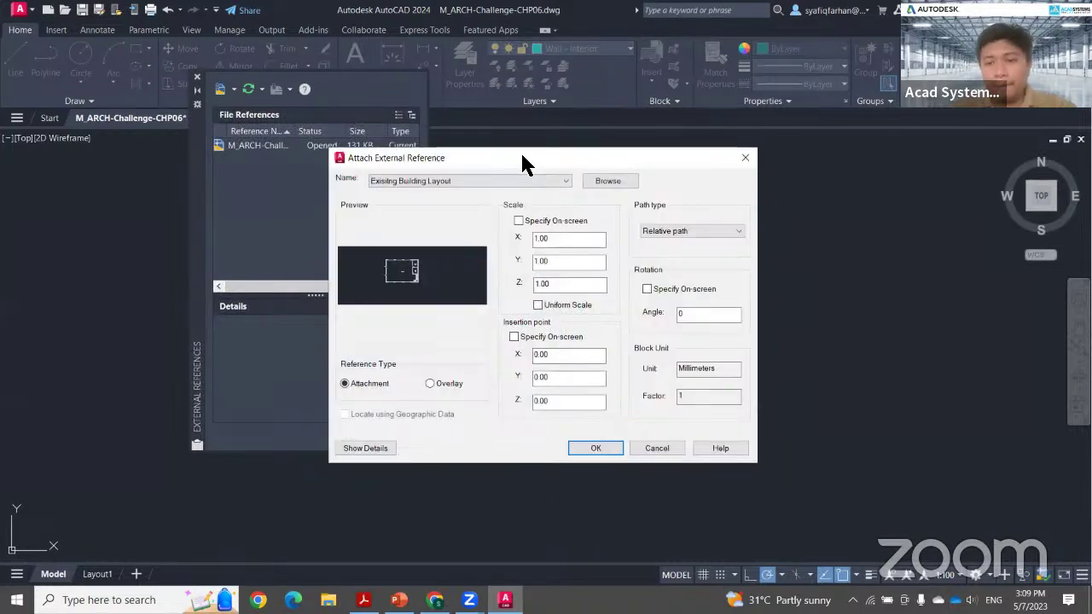
- Attach the building layout as an Attachment with relative path, scale 1.00, insertion point 0,0,0 and rotation angle 0
{"action": "left_click_drag", "start_coordinate": [526, 164], "coordinate": [567, 128]}
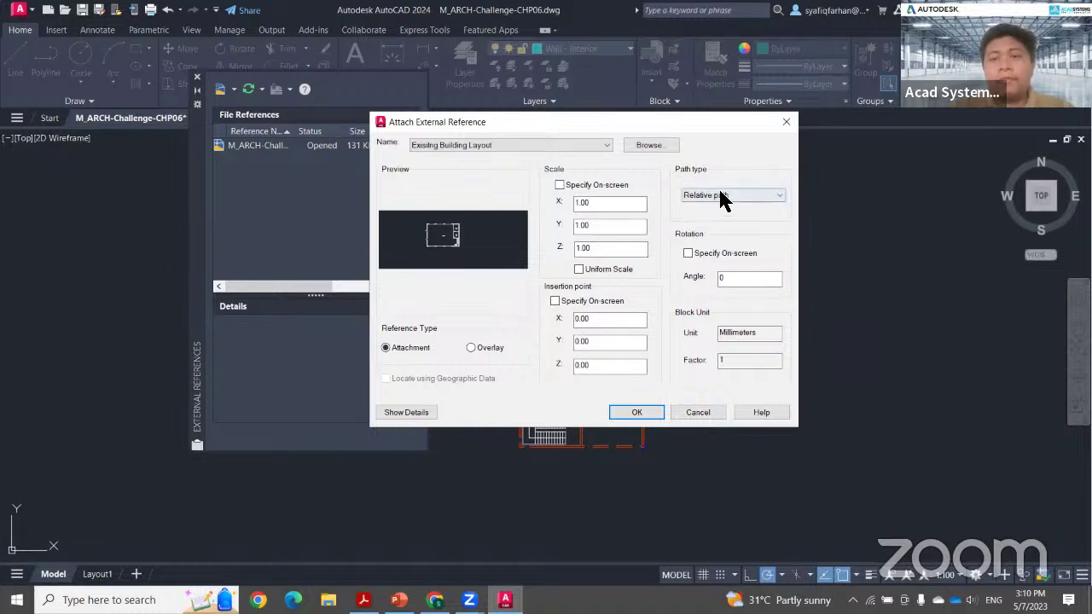
{"action": "left_click", "coordinate": [559, 185]}
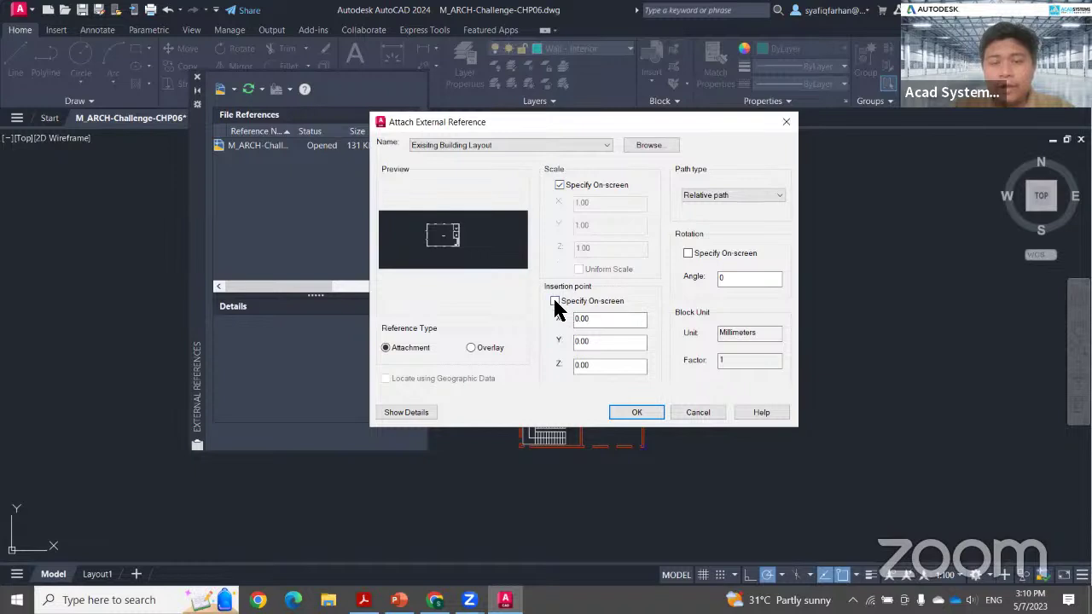
{"action": "left_click", "coordinate": [555, 302]}
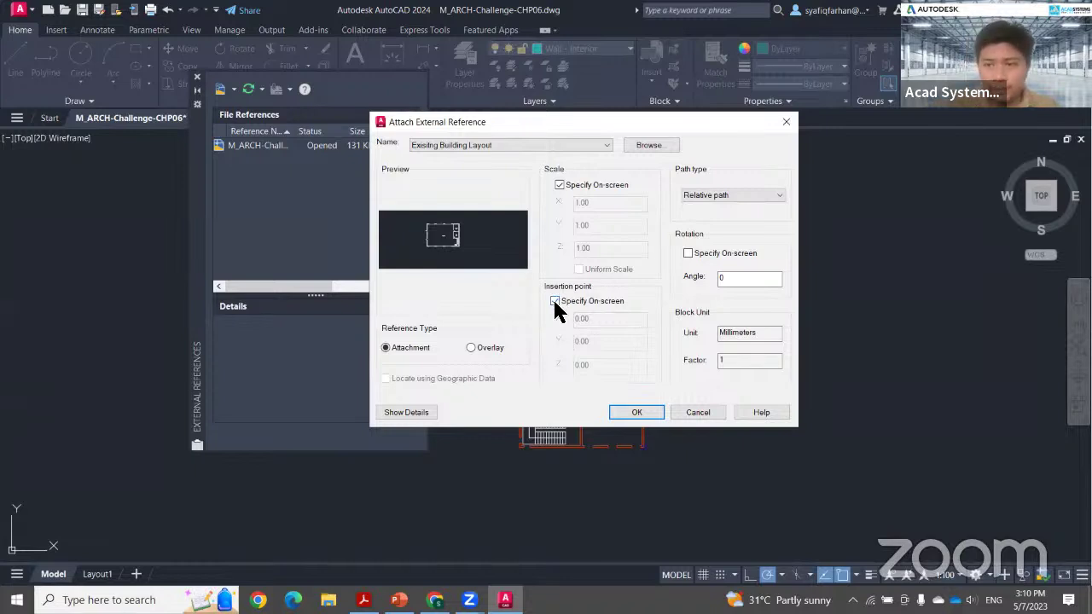
{"action": "left_click", "coordinate": [554, 303]}
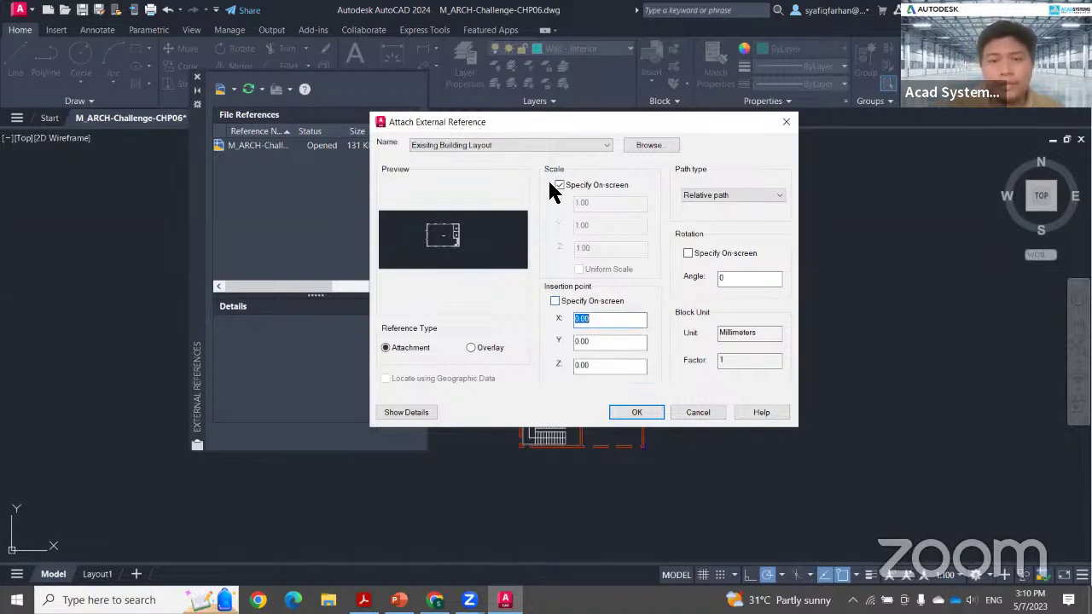
{"action": "left_click", "coordinate": [560, 186]}
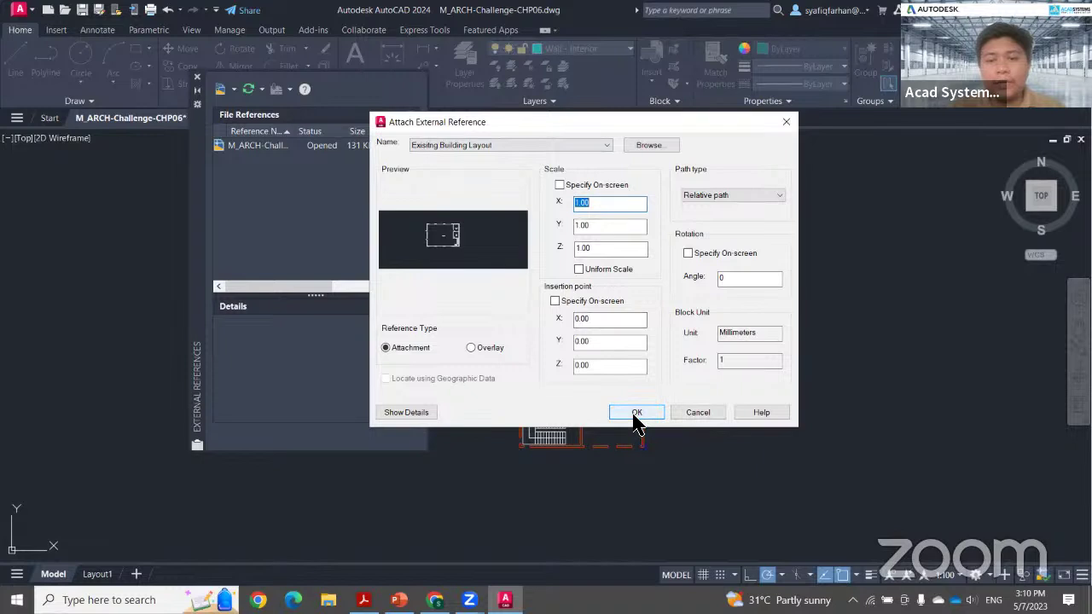
{"action": "left_click", "coordinate": [636, 413]}
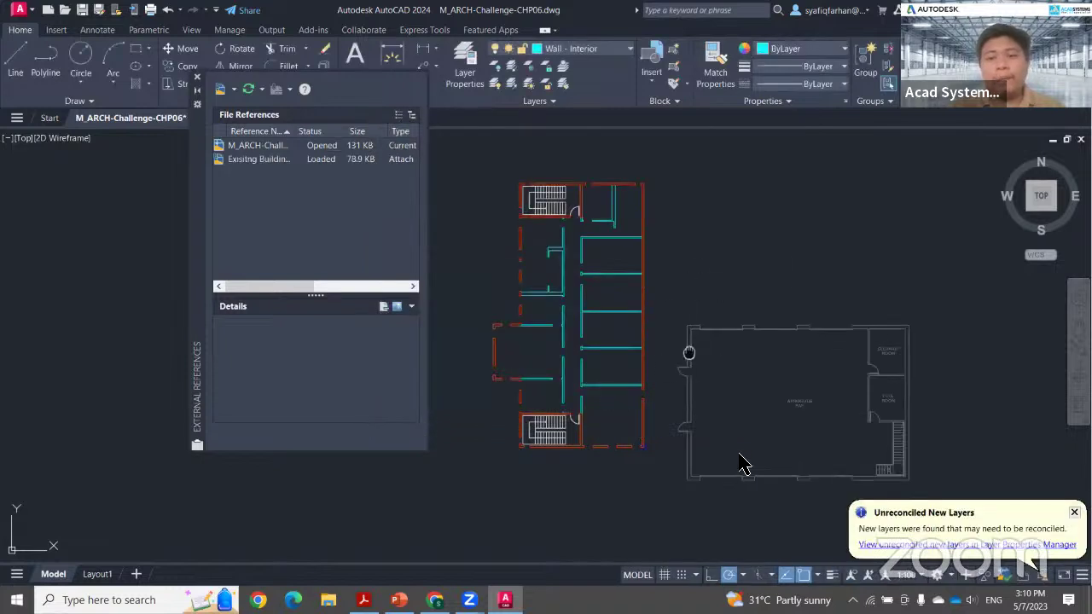
- Open the layer properties and examine the two layers brought in by the Exisitng Building Layout reference
{"action": "middle_click_drag", "start_coordinate": [689, 352], "coordinate": [605, 270]}
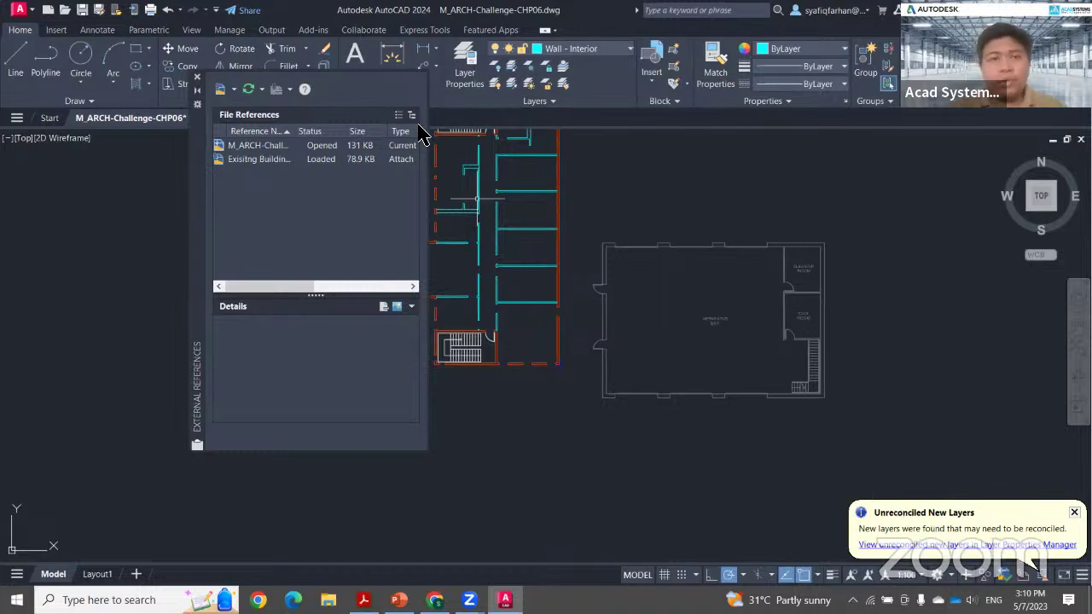
{"action": "left_click", "coordinate": [465, 73]}
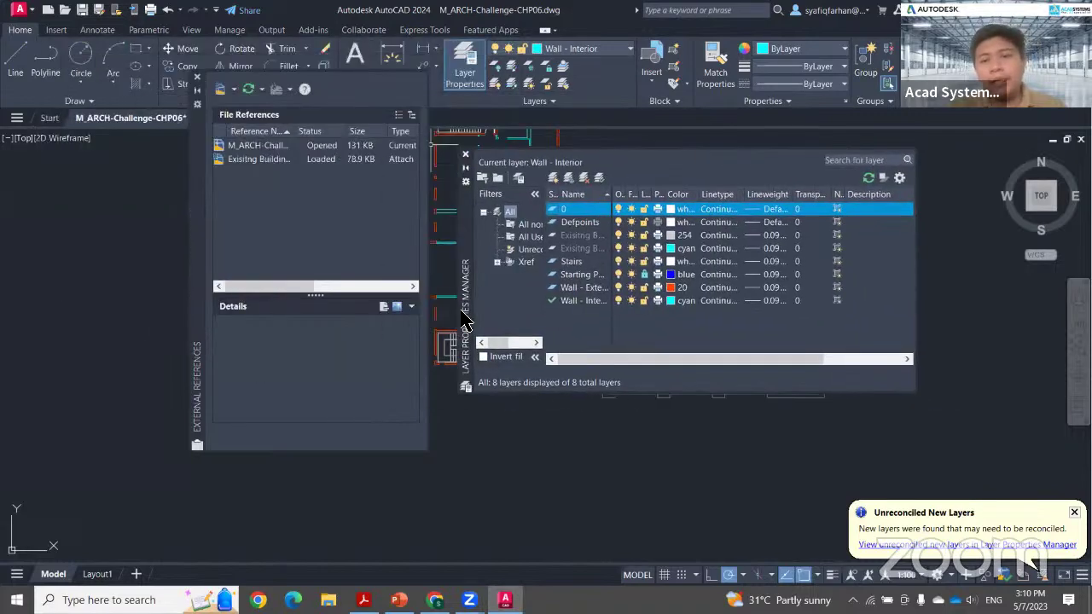
{"action": "left_click", "coordinate": [577, 234]}
{"action": "left_click", "coordinate": [584, 247]}
{"action": "left_click", "coordinate": [583, 235]}
{"action": "left_click", "coordinate": [584, 247]}
{"action": "left_click", "coordinate": [583, 235]}
{"action": "left_click", "coordinate": [581, 246]}
{"action": "left_click", "coordinate": [581, 237]}
{"action": "left_click", "coordinate": [580, 247]}
{"action": "left_click_drag", "start_coordinate": [611, 194], "coordinate": [654, 191]}
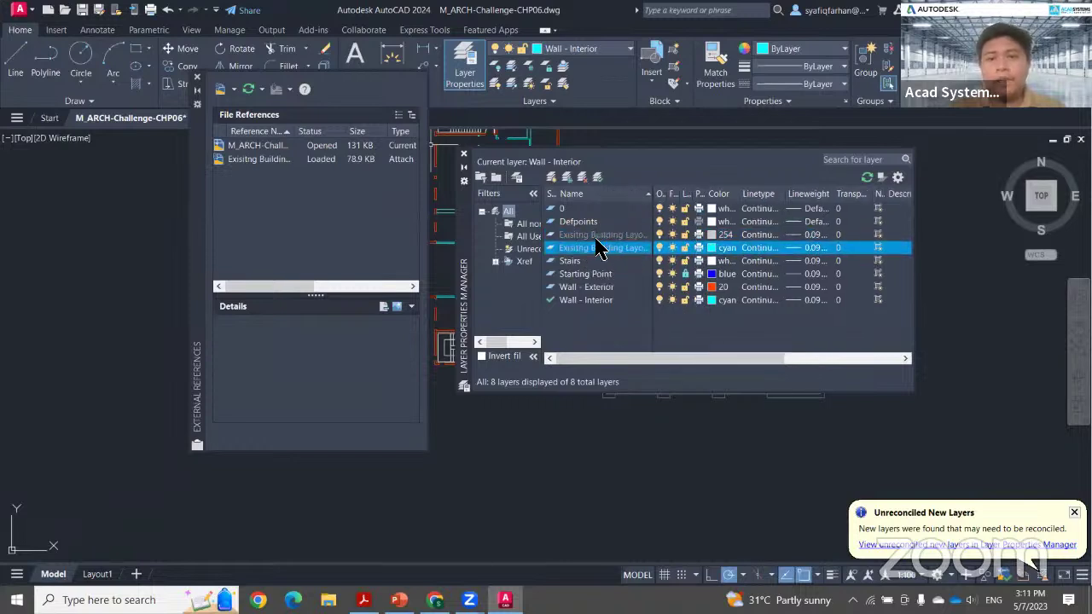
{"action": "left_click", "coordinate": [608, 236]}
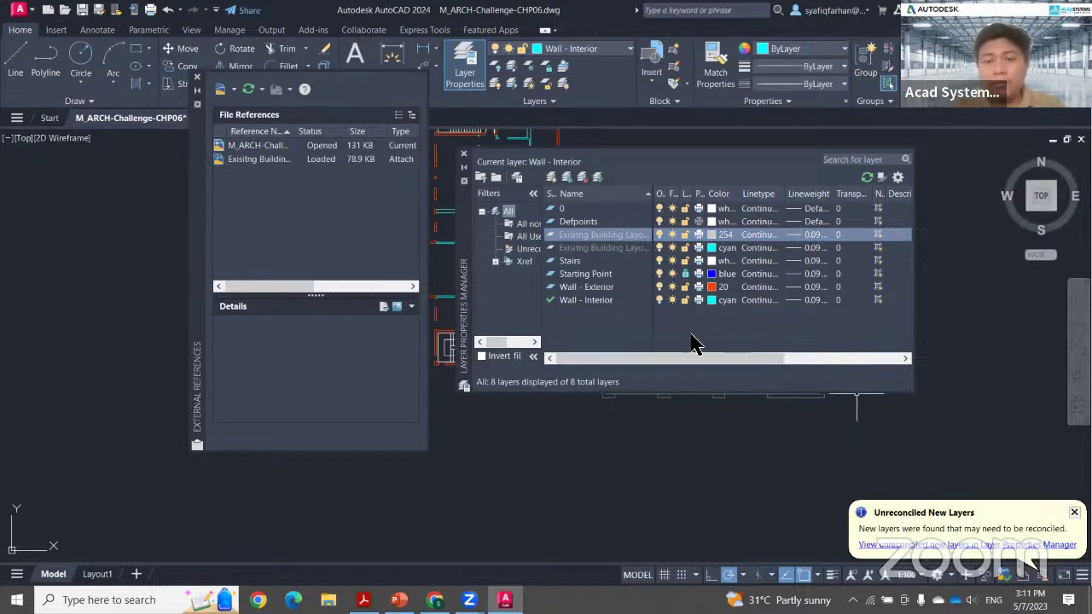
{"action": "left_click", "coordinate": [620, 249], "text": "shift"}
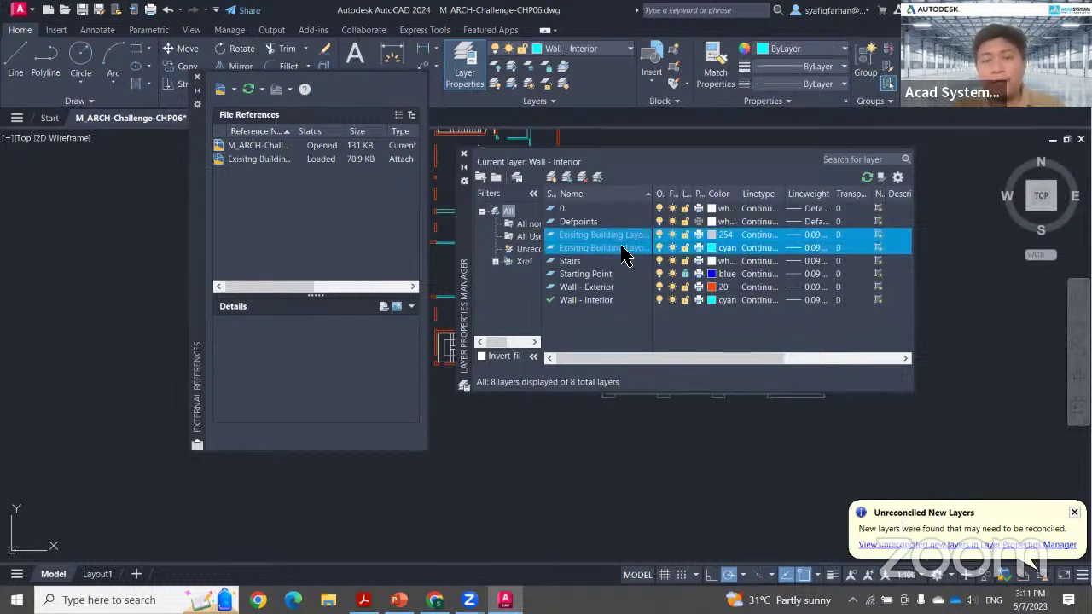
- Filter the layers to the unreconciled new ones, reconcile both building layout layers, and close the layer manager
{"action": "left_click_drag", "start_coordinate": [543, 292], "coordinate": [618, 292]}
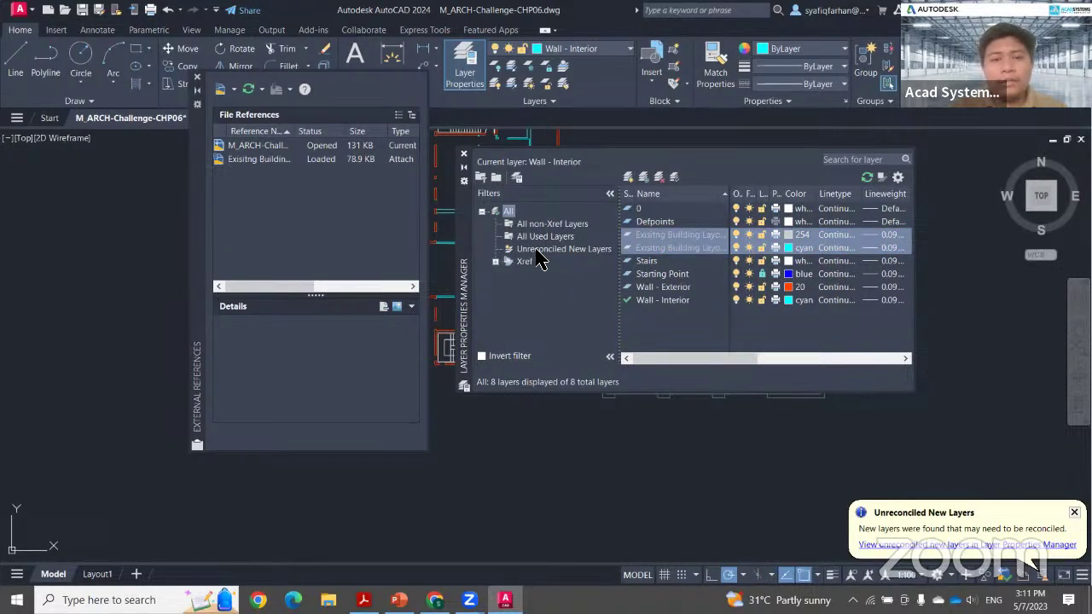
{"action": "left_click", "coordinate": [540, 250]}
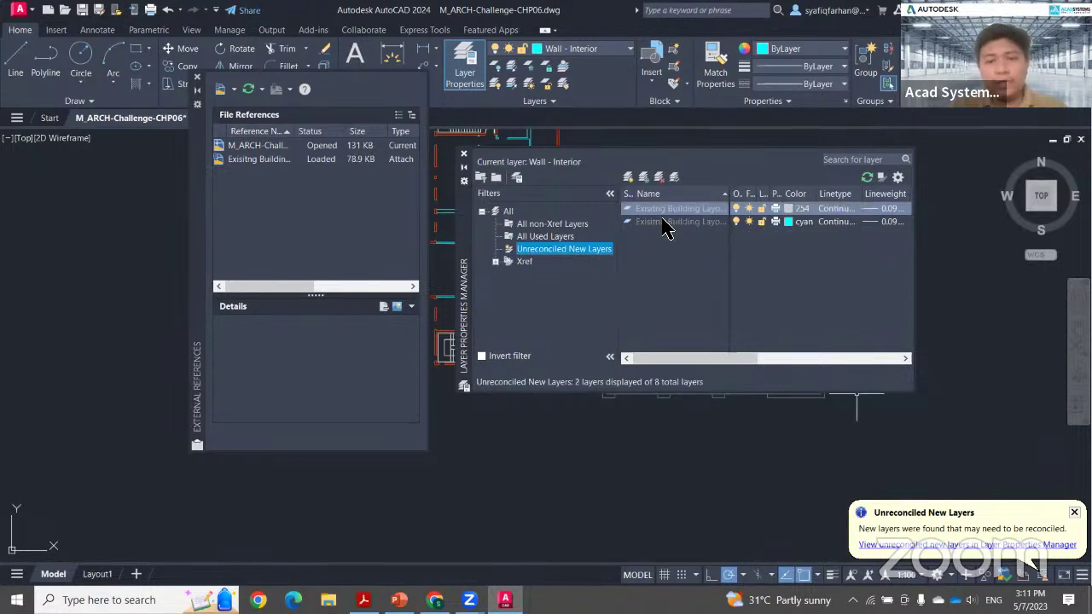
{"action": "left_click", "coordinate": [665, 221], "text": "shift"}
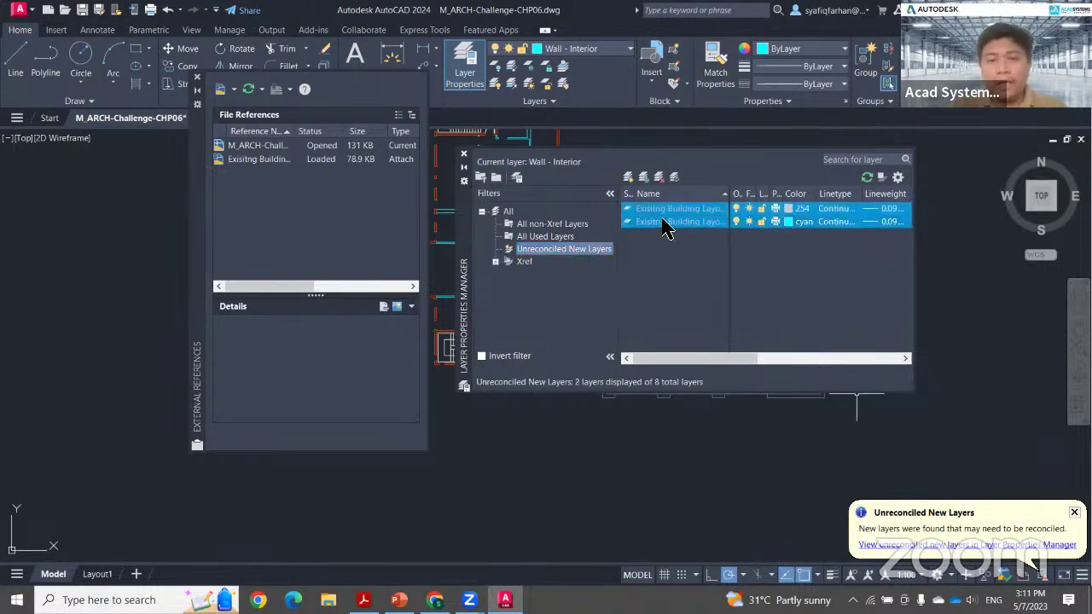
{"action": "right_click", "coordinate": [665, 229]}
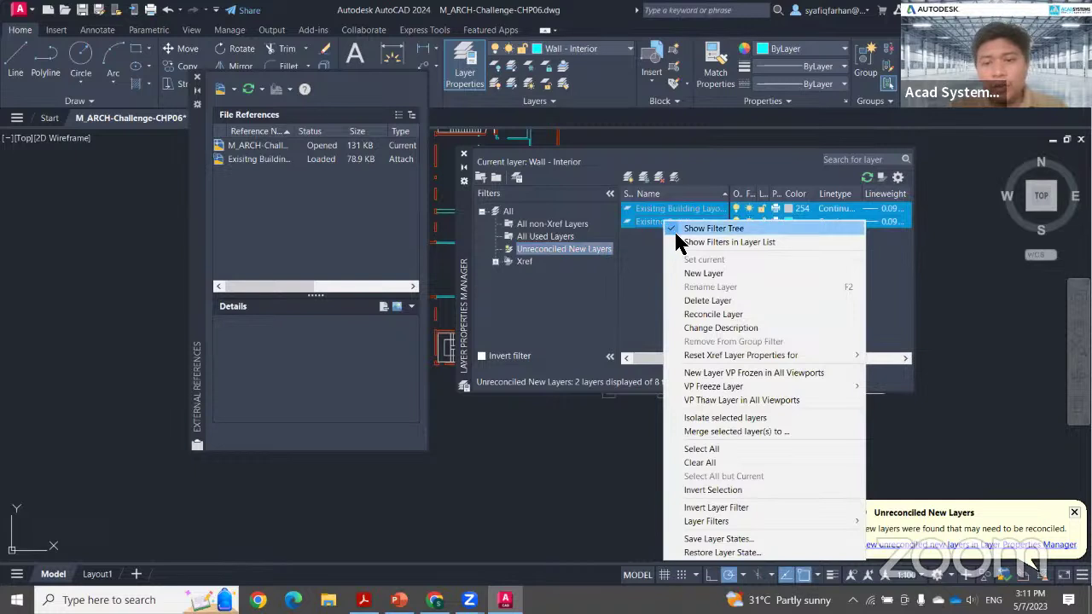
{"action": "left_click", "coordinate": [693, 316]}
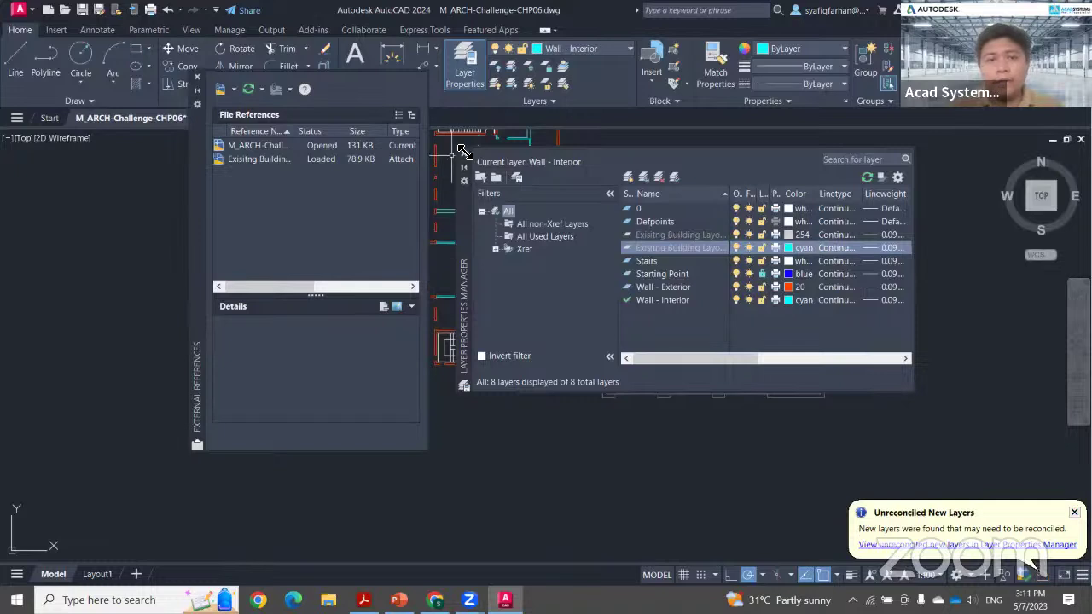
{"action": "left_click", "coordinate": [463, 153]}
- Move the external references clear of the plan and review the details and available actions for Exisitng Building Layout
{"action": "left_click_drag", "start_coordinate": [204, 247], "coordinate": [52, 322]}
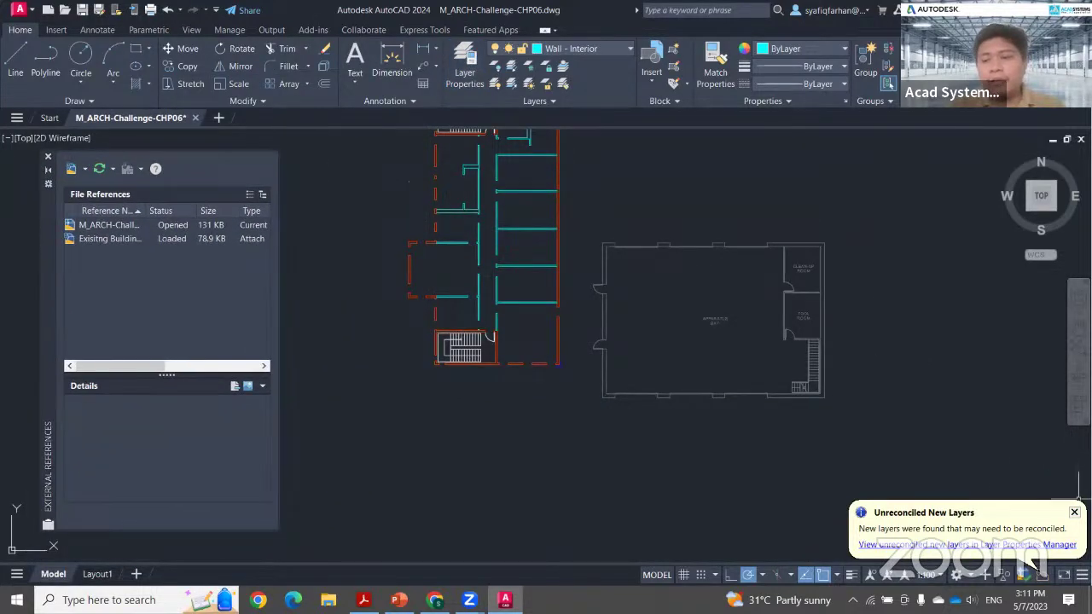
{"action": "middle_click_drag", "start_coordinate": [802, 460], "coordinate": [813, 447]}
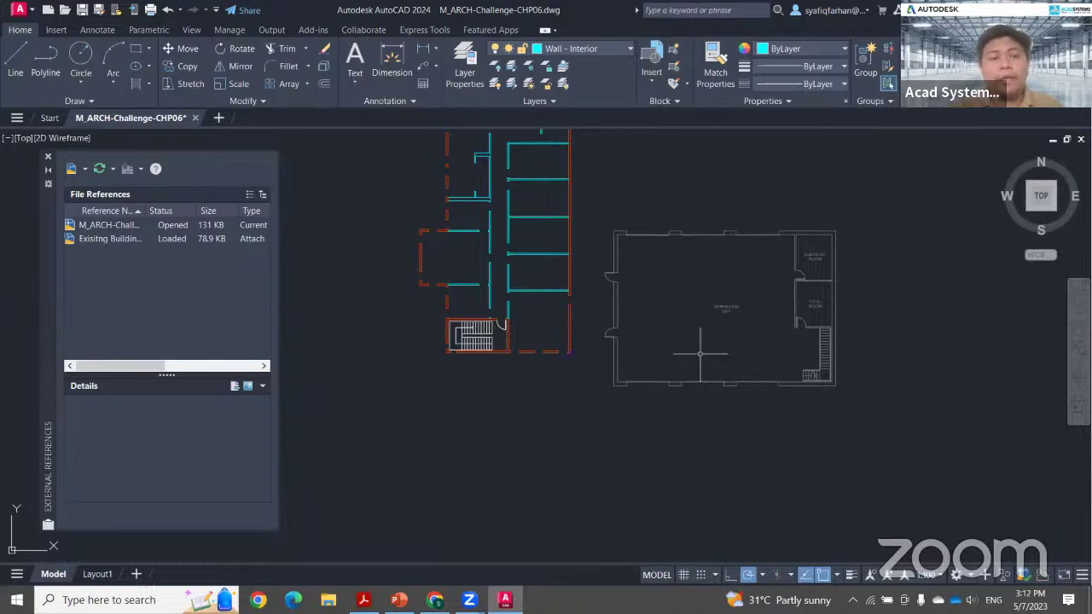
{"action": "left_click", "coordinate": [106, 241]}
{"action": "right_click", "coordinate": [105, 239]}
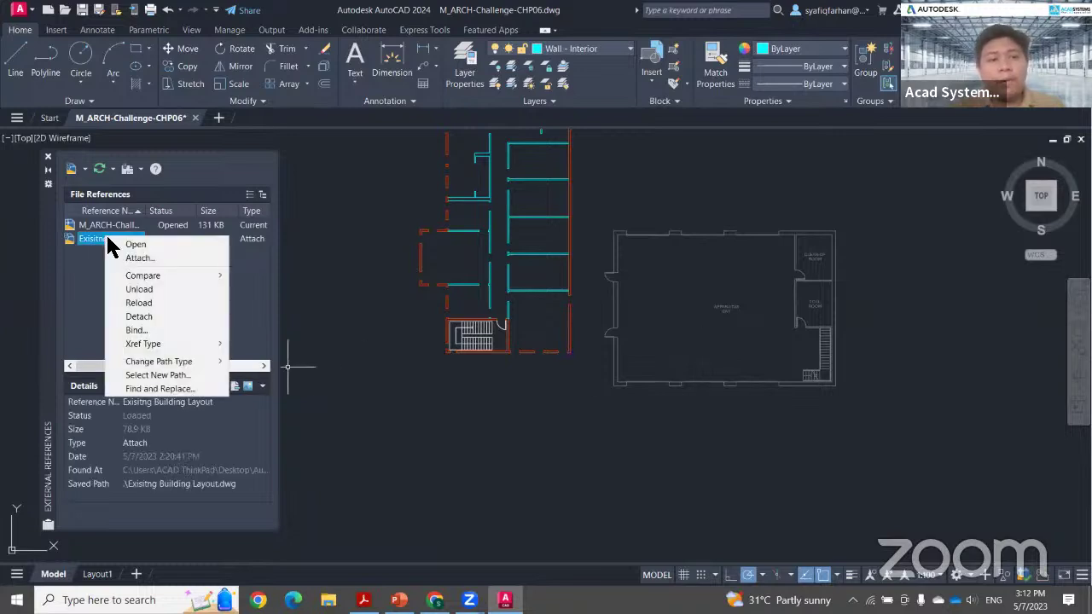
{"action": "left_click", "coordinate": [787, 258]}
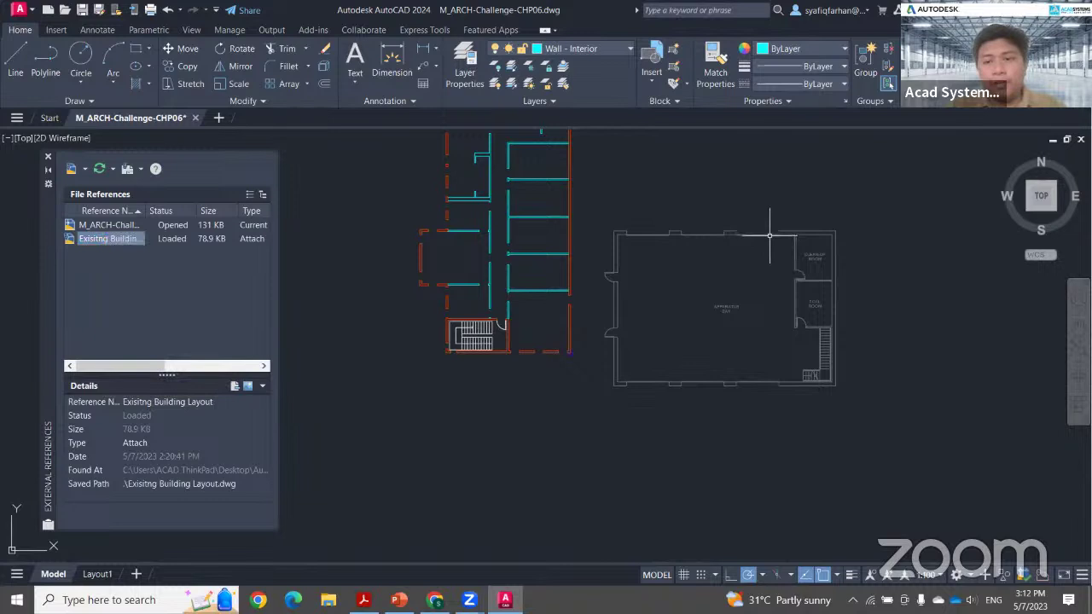
- Open the attached building layout reference as its own drawing from the plan
{"action": "left_click", "coordinate": [769, 235]}
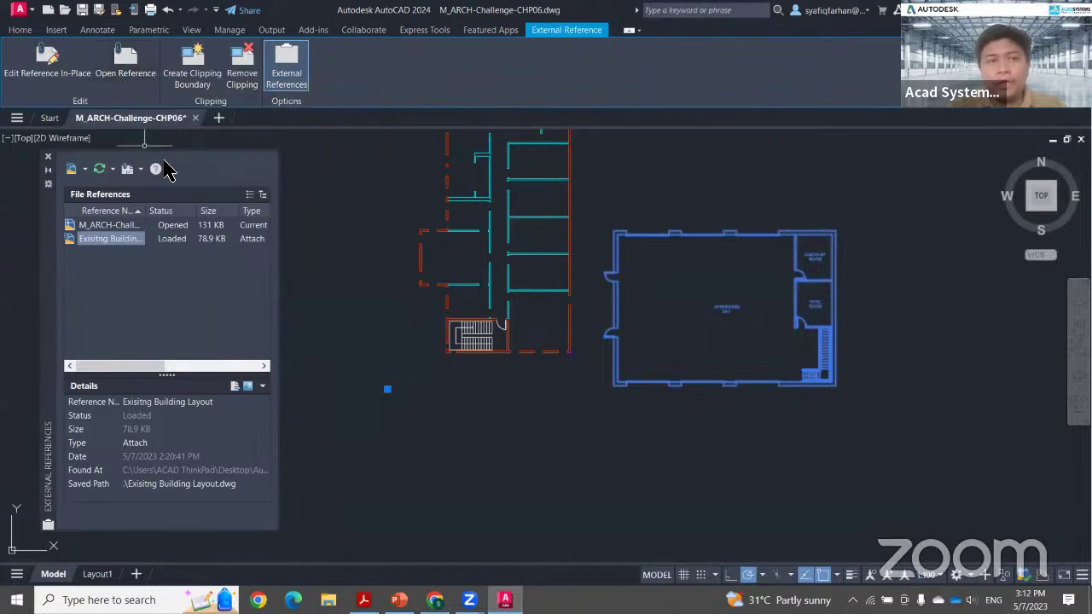
{"action": "left_click", "coordinate": [122, 81]}
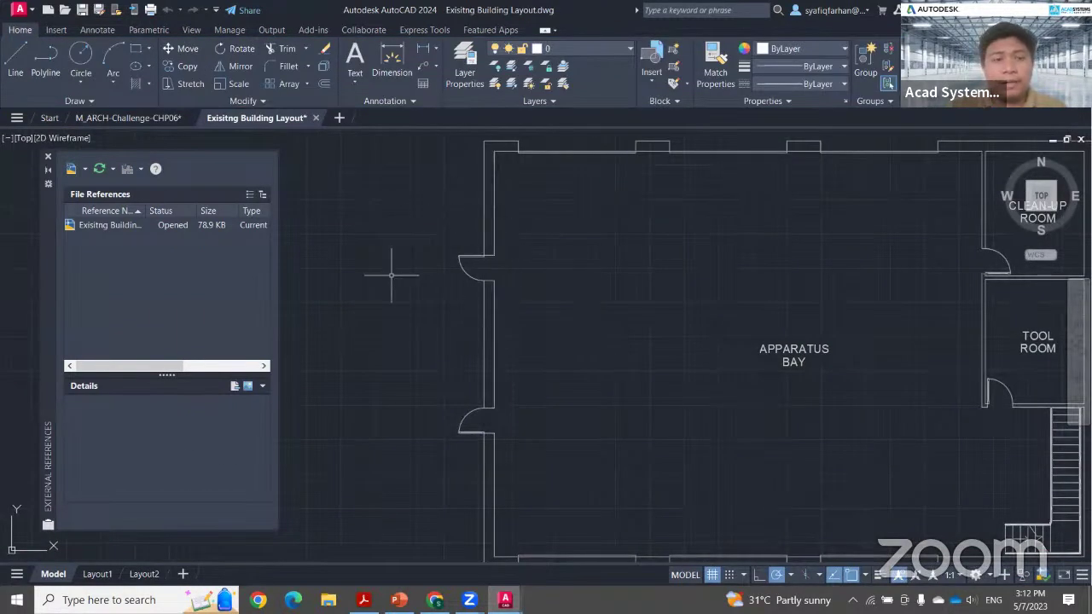
{"action": "middle_click_drag", "start_coordinate": [460, 435], "coordinate": [477, 373]}
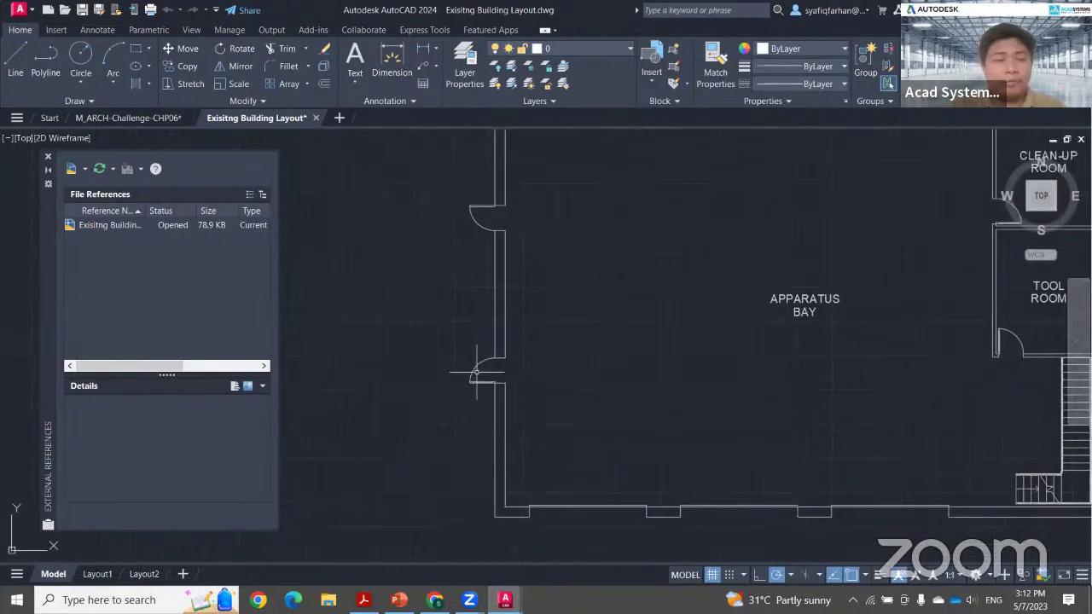
{"action": "middle_click_drag", "start_coordinate": [448, 302], "coordinate": [448, 331]}
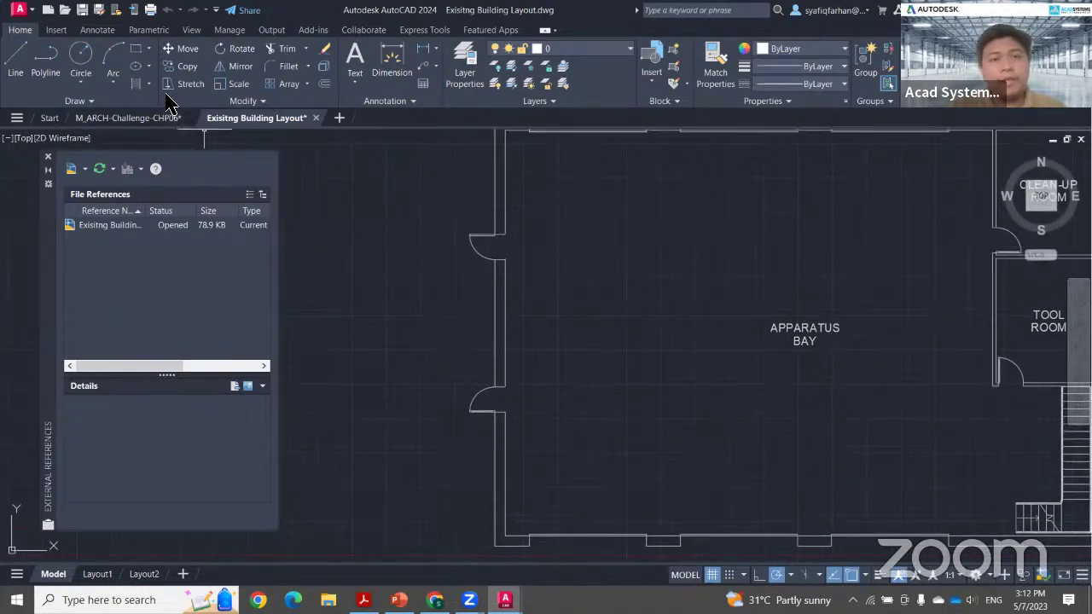
- Stretch the upper door opening in the apparatus bay's left wall upward, with Ortho mode turned on
{"action": "left_click", "coordinate": [178, 84]}
{"action": "left_click", "coordinate": [554, 298]}
{"action": "left_click", "coordinate": [386, 133]}
{"action": "key", "text": "Return"}
{"action": "left_click", "coordinate": [499, 243]}
{"action": "left_click", "coordinate": [505, 208]}
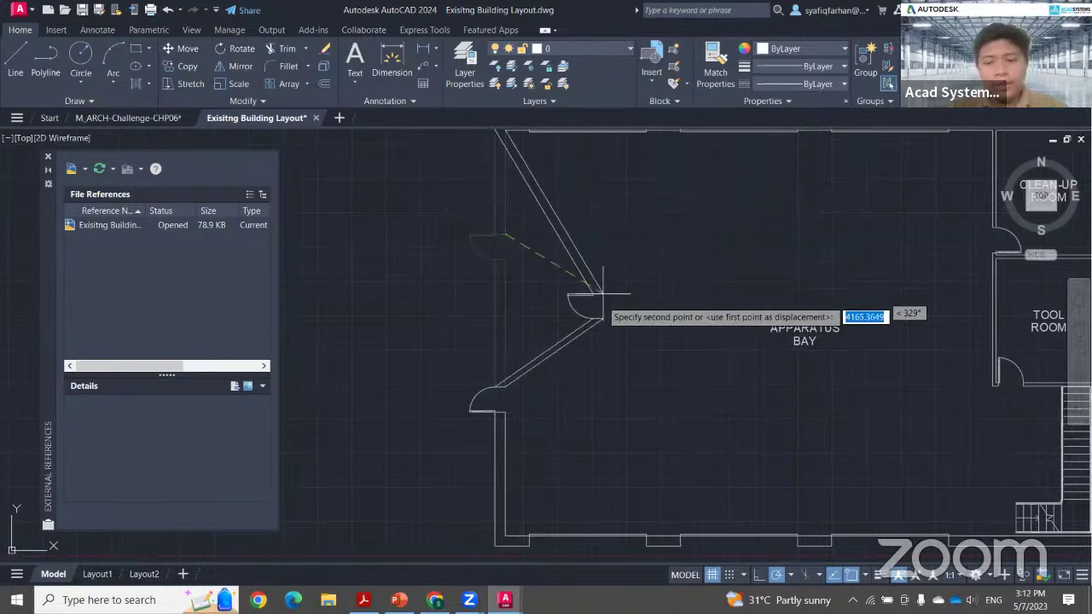
{"action": "left_click", "coordinate": [760, 576]}
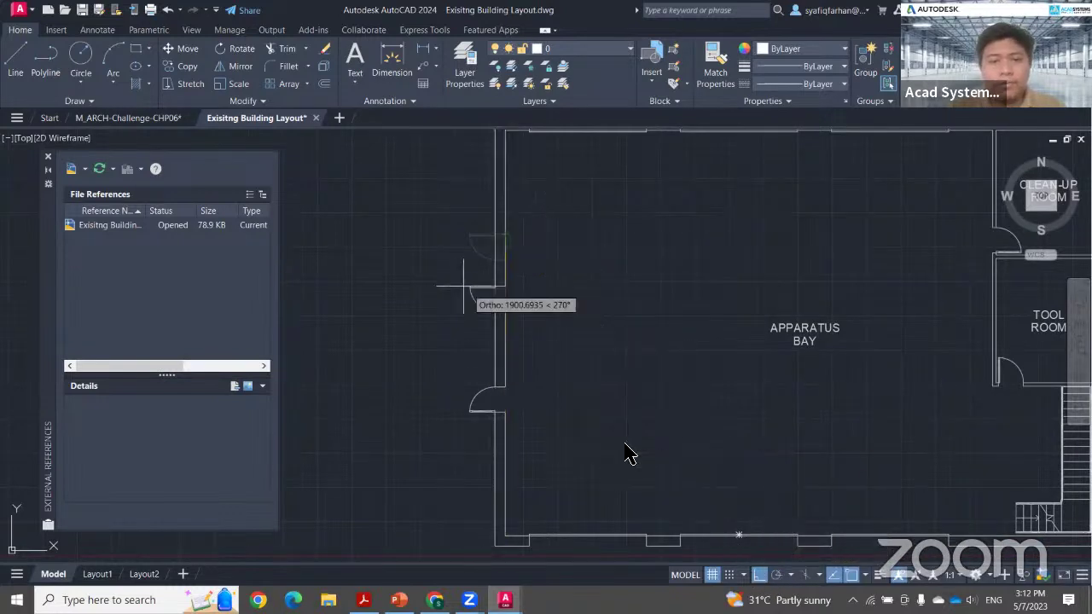
{"action": "left_click", "coordinate": [505, 206]}
- Stretch the lower door opening in the apparatus bay's left wall downward
{"action": "middle_click_drag", "start_coordinate": [505, 365], "coordinate": [500, 264]}
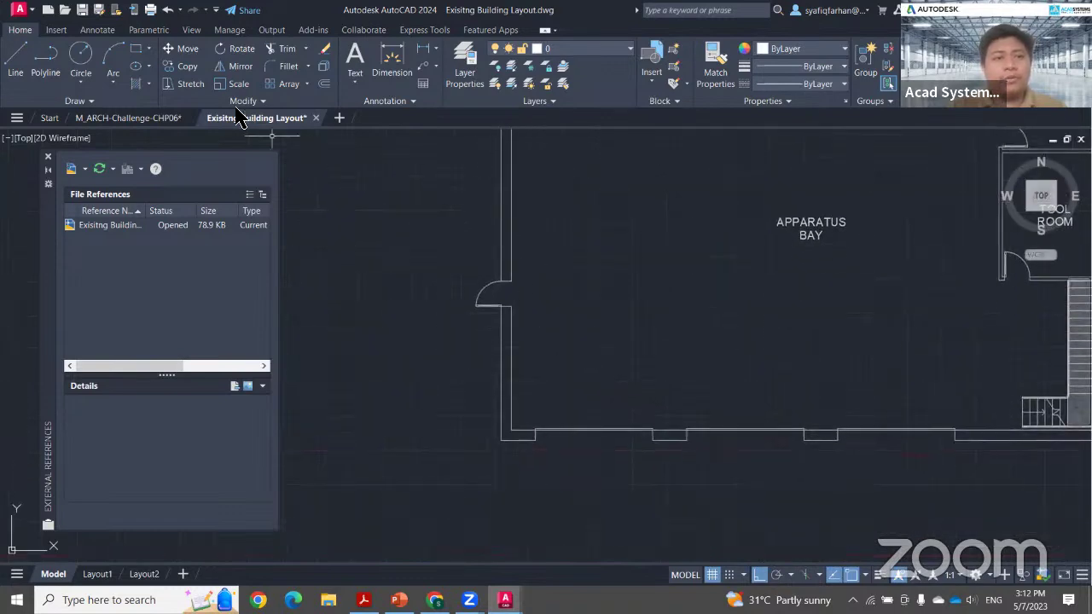
{"action": "left_click", "coordinate": [189, 85]}
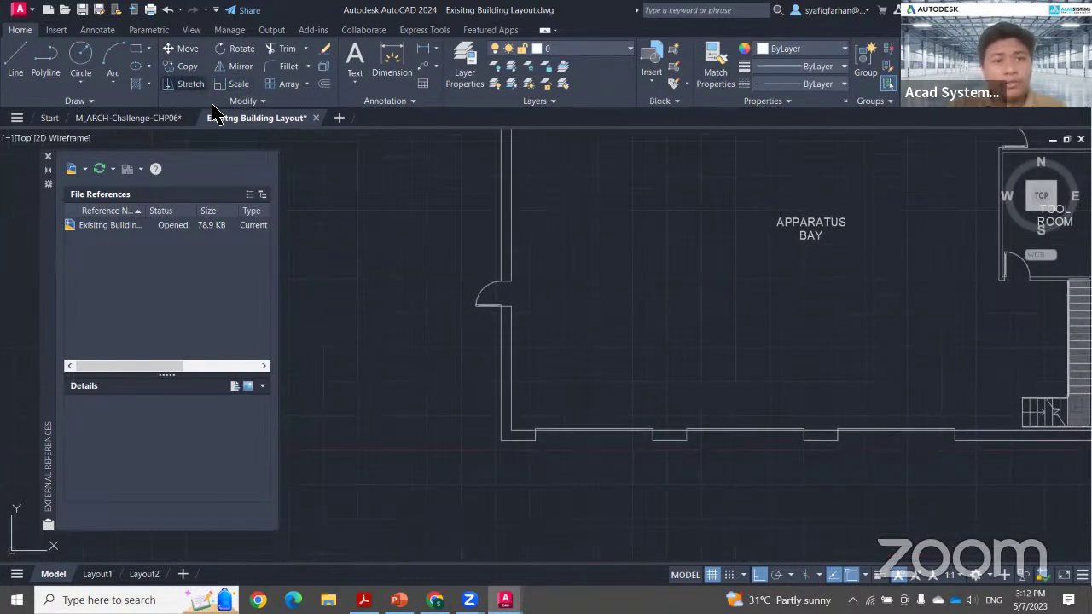
{"action": "left_click", "coordinate": [572, 334]}
{"action": "left_click", "coordinate": [390, 236]}
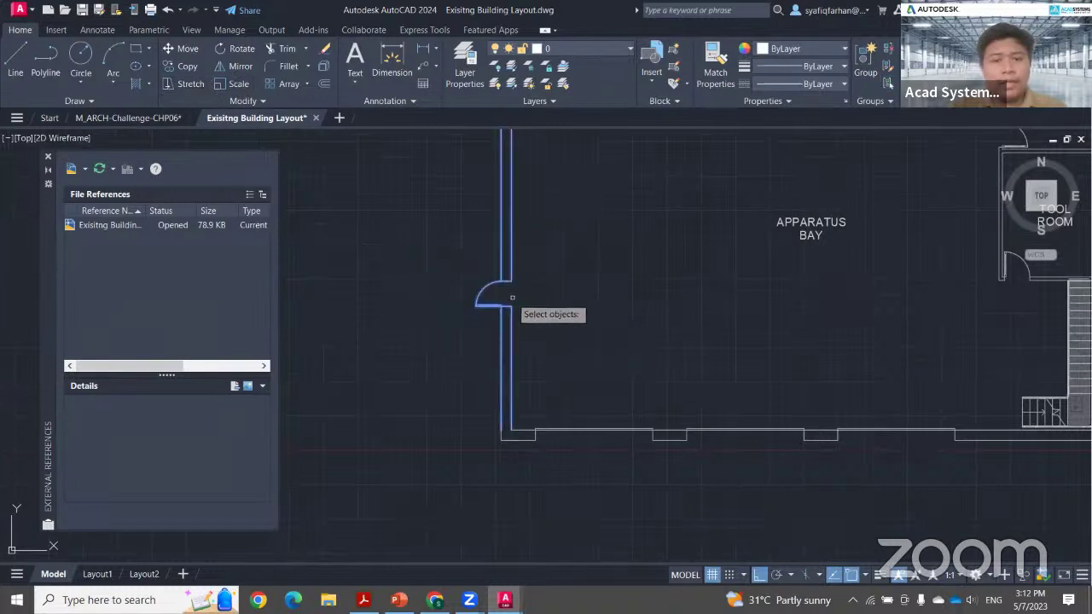
{"action": "key", "text": "Return"}
{"action": "left_click", "coordinate": [516, 305]}
{"action": "left_click", "coordinate": [516, 337]}
- Draw an upright rectangle inside the apparatus bay, beside the left wall between its two doors
{"action": "middle_click_drag", "start_coordinate": [571, 287], "coordinate": [471, 383]}
{"action": "type", "text": "rec"}
{"action": "key", "text": "Return"}
{"action": "left_click", "coordinate": [425, 280]}
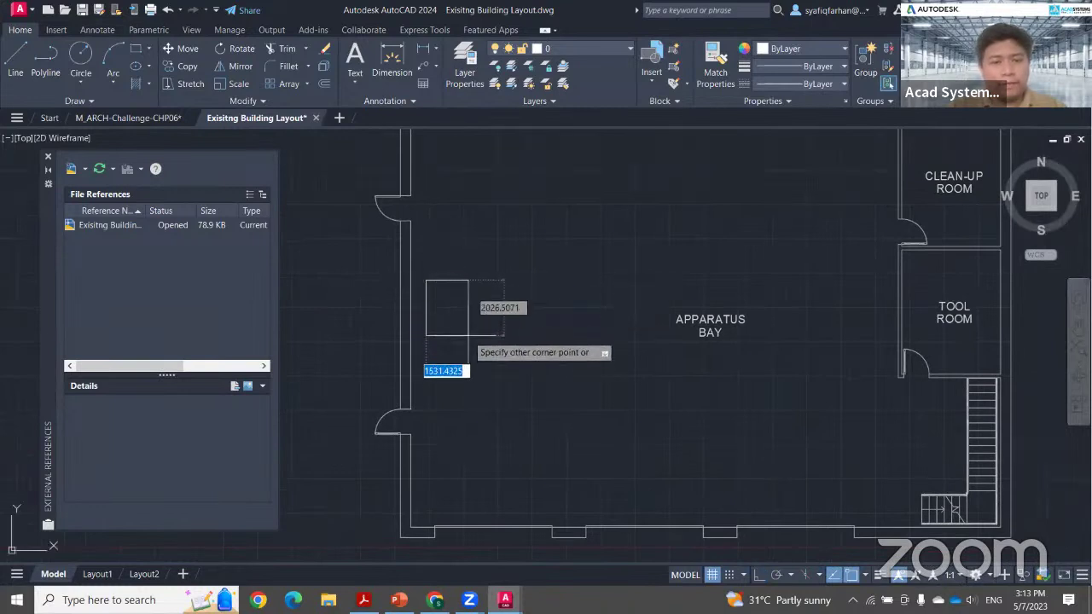
{"action": "left_click", "coordinate": [467, 356]}
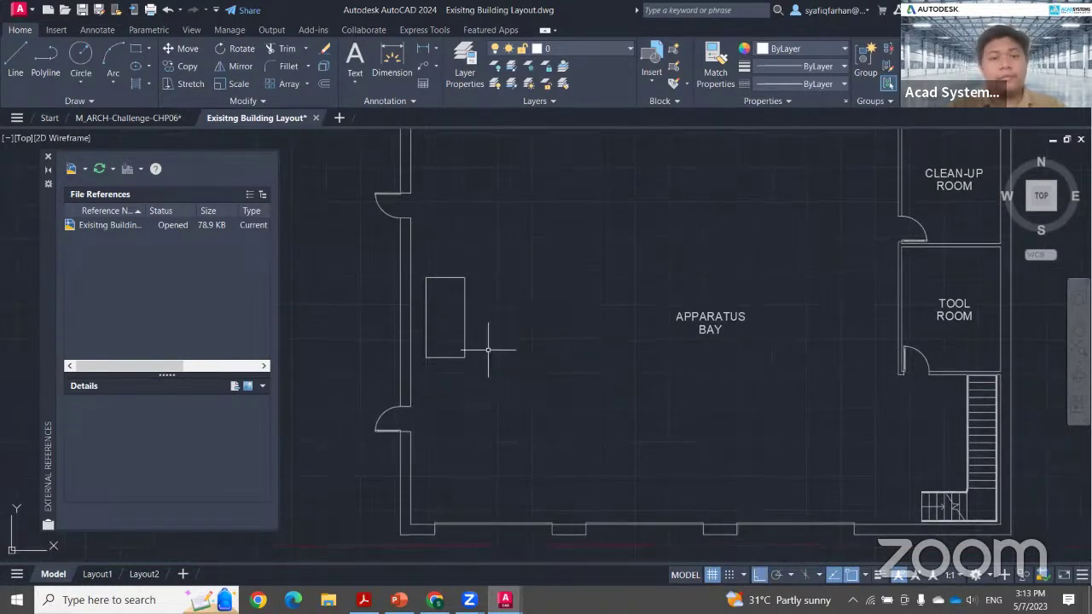
- Close the building layout drawing and save its changes
{"action": "middle_click_drag", "start_coordinate": [488, 354], "coordinate": [481, 352]}
{"action": "middle_click_drag", "start_coordinate": [706, 231], "coordinate": [574, 255]}
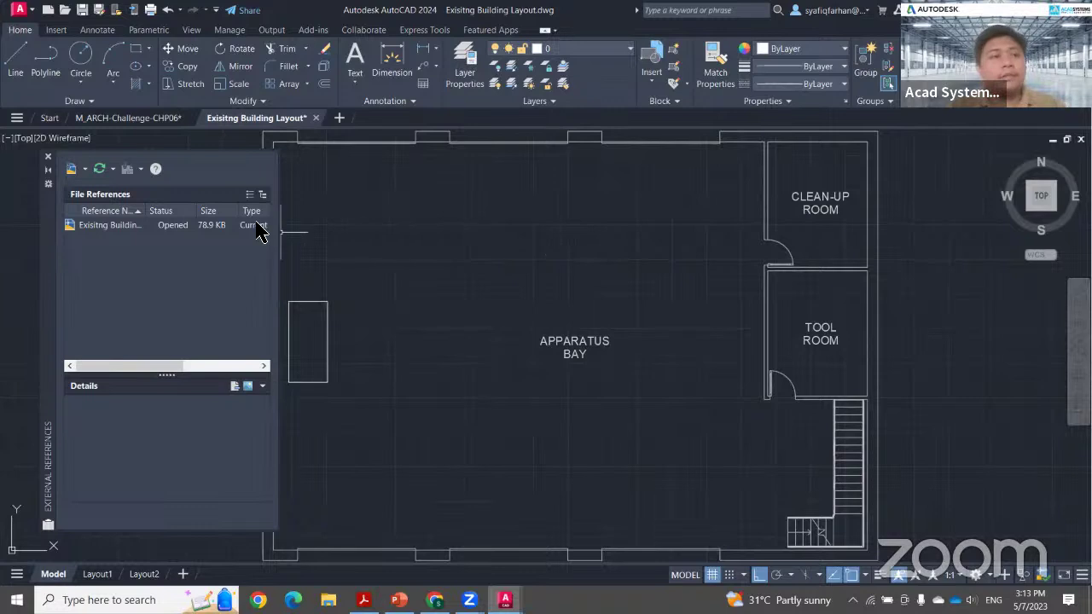
{"action": "left_click", "coordinate": [316, 118]}
{"action": "left_click", "coordinate": [546, 346]}
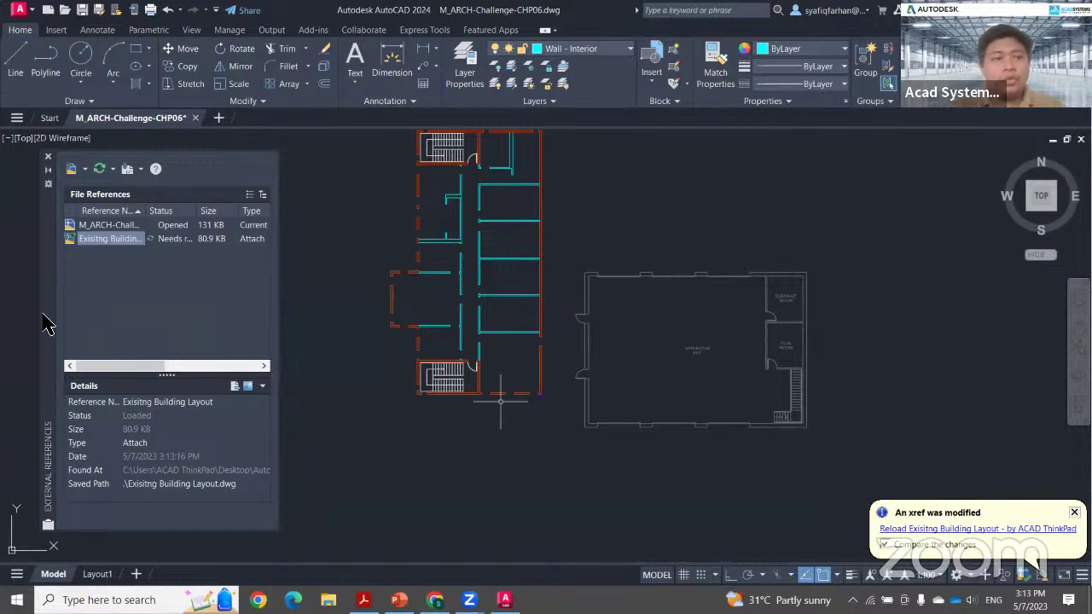
- Reload the modified Exisitng Building Layout reference in the floor plan
{"action": "left_click_drag", "start_coordinate": [49, 309], "coordinate": [88, 333]}
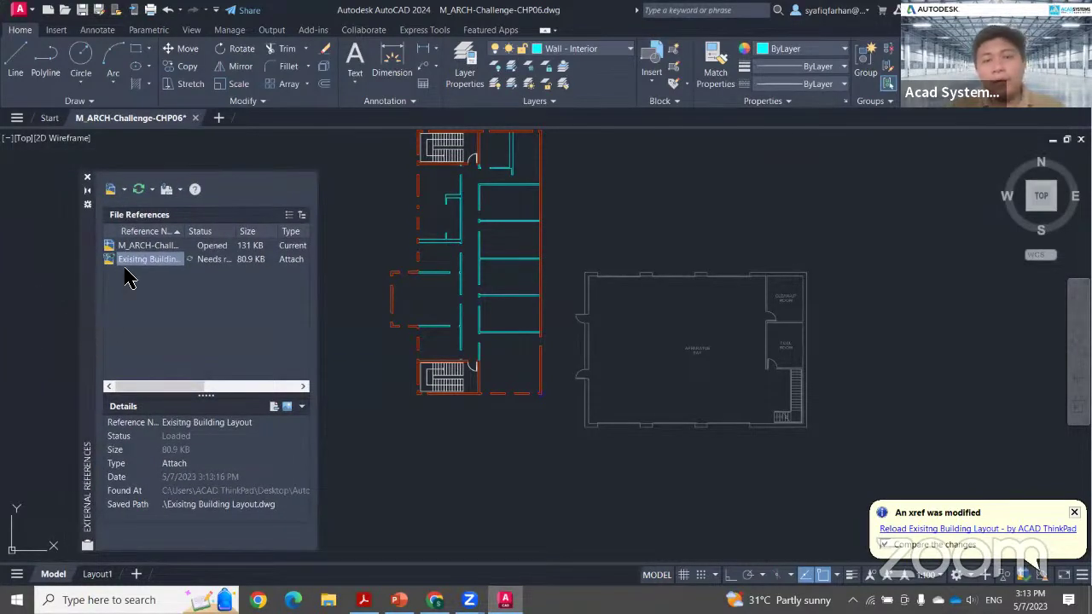
{"action": "left_click", "coordinate": [152, 190]}
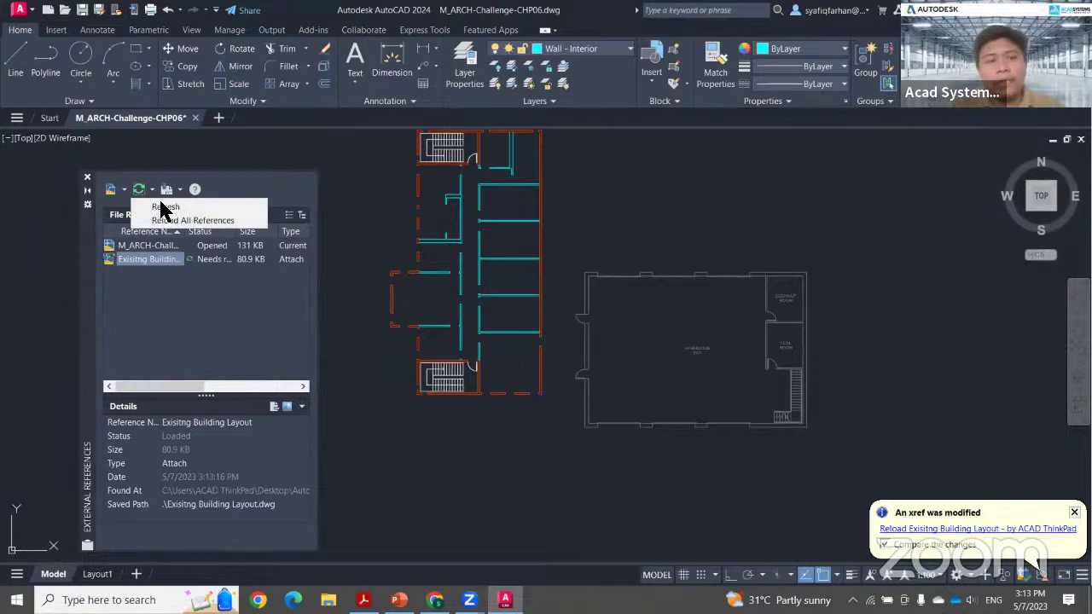
{"action": "left_click", "coordinate": [171, 273]}
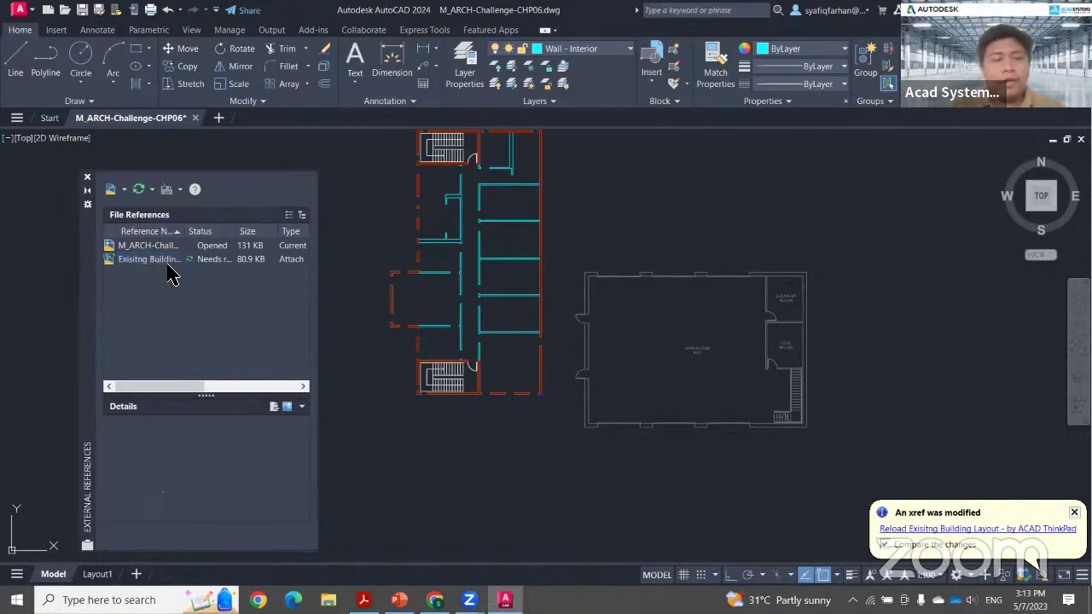
{"action": "left_click", "coordinate": [169, 262]}
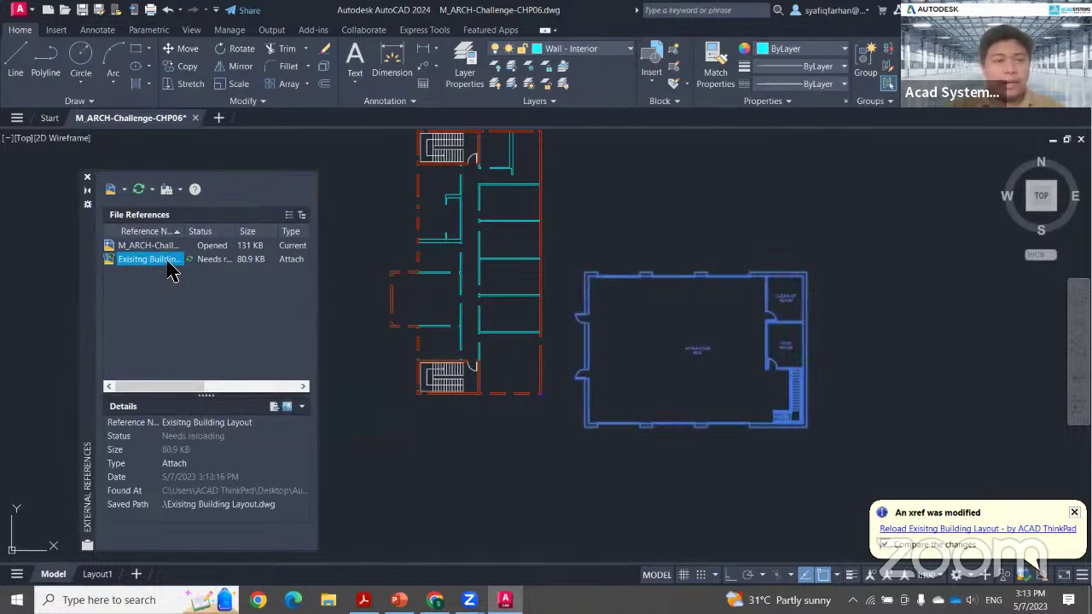
{"action": "right_click", "coordinate": [169, 263]}
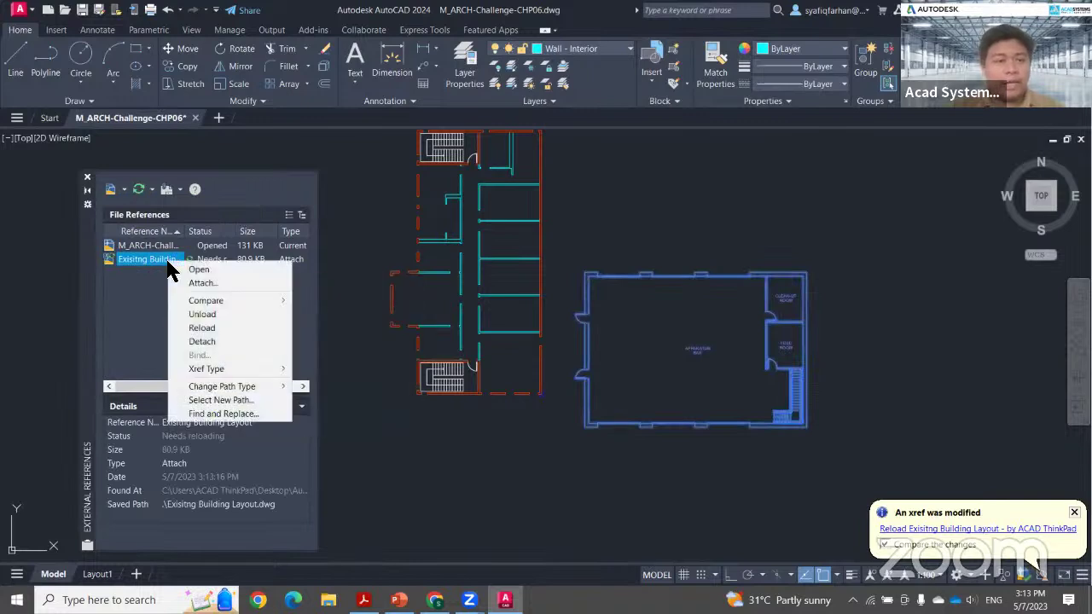
{"action": "left_click", "coordinate": [210, 331]}
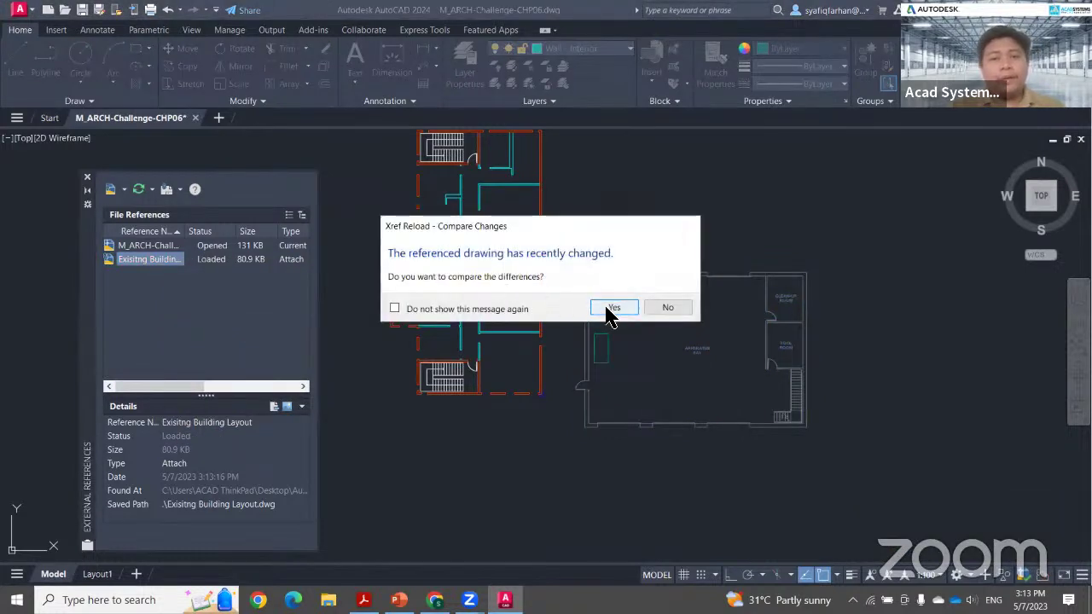
- Compare the changes in the reloaded reference, examine the moved doors and the added rectangle, and end the comparison
{"action": "left_click", "coordinate": [608, 309]}
{"action": "scroll", "coordinate": [628, 364], "scroll_direction": "up", "scroll_amount": 3}
{"action": "middle_click_drag", "start_coordinate": [629, 365], "coordinate": [573, 345]}
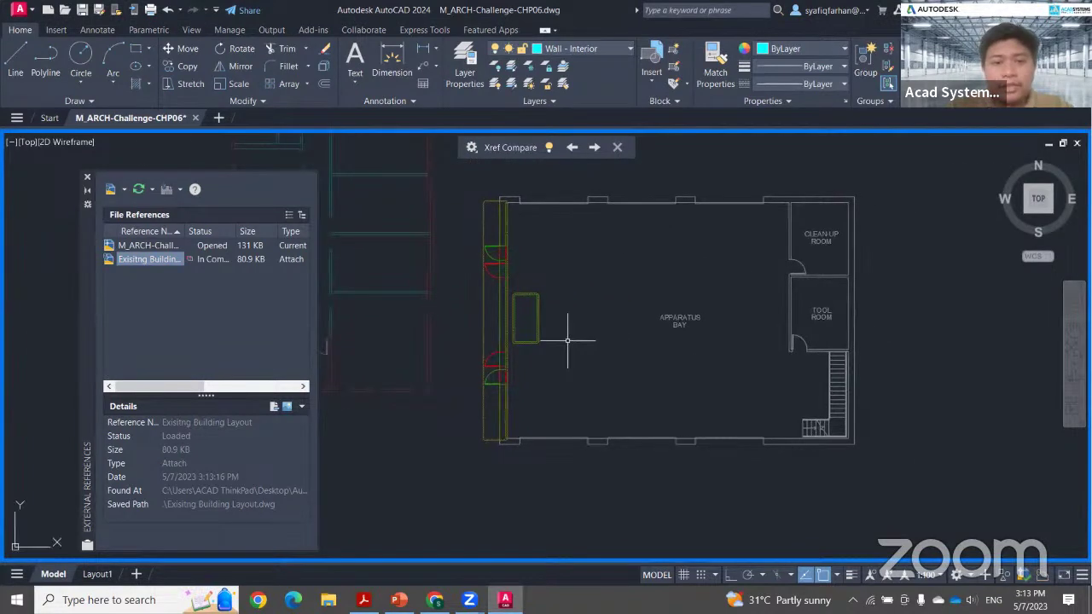
{"action": "scroll", "coordinate": [566, 341], "scroll_direction": "up", "scroll_amount": 2}
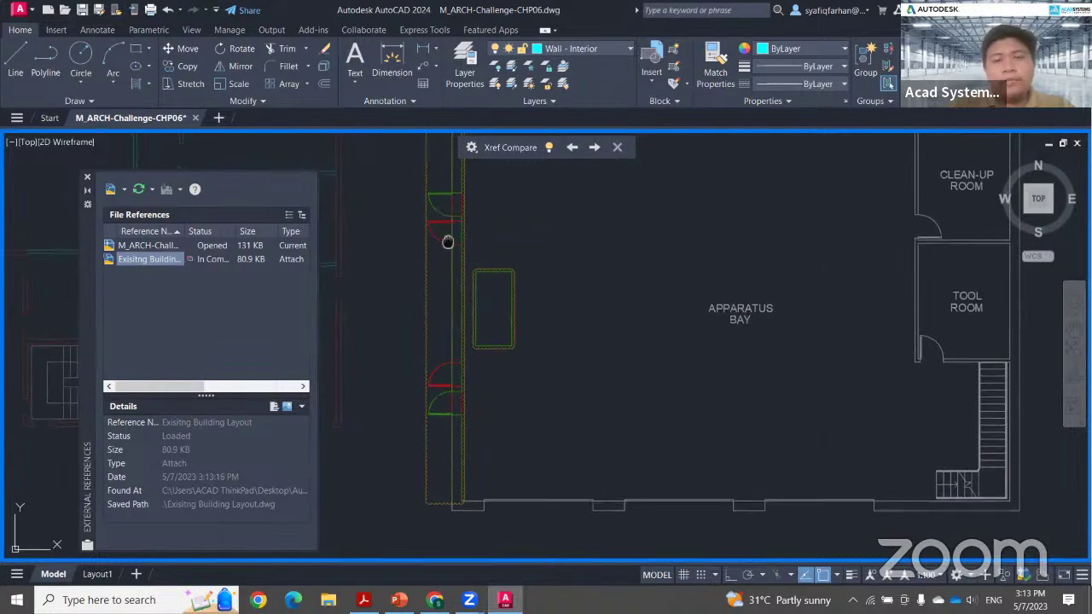
{"action": "scroll", "coordinate": [431, 227], "scroll_direction": "down", "scroll_amount": 1}
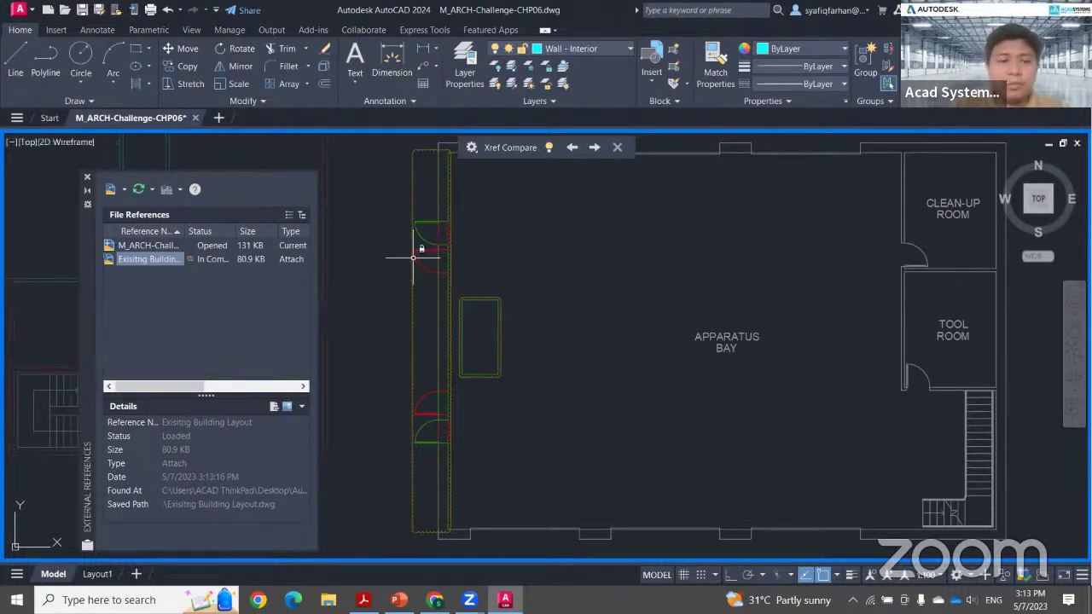
{"action": "middle_click_drag", "start_coordinate": [430, 384], "coordinate": [429, 294]}
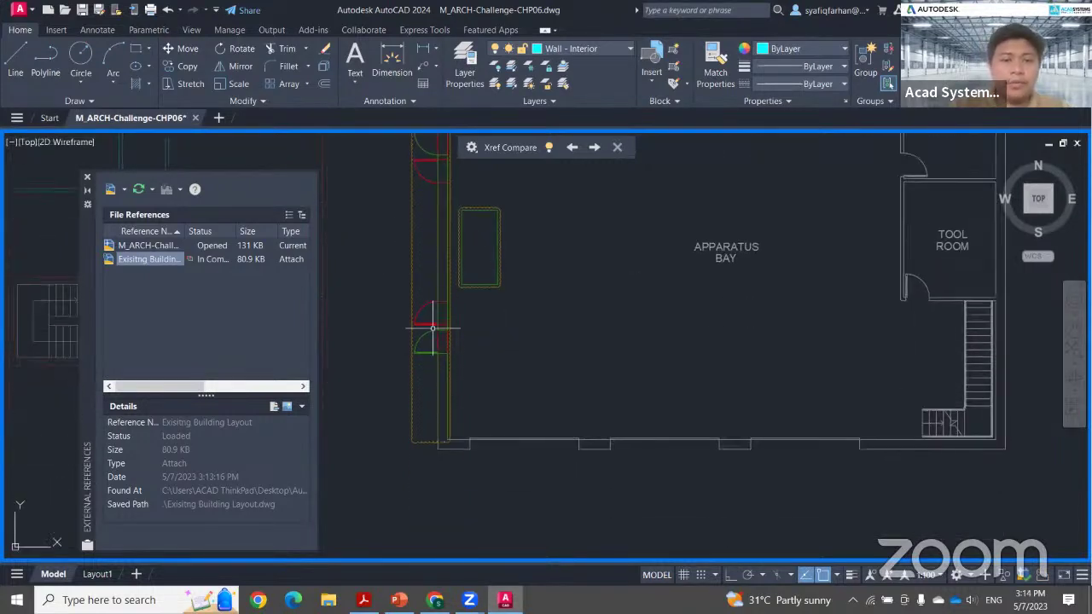
{"action": "middle_click_drag", "start_coordinate": [487, 331], "coordinate": [487, 356]}
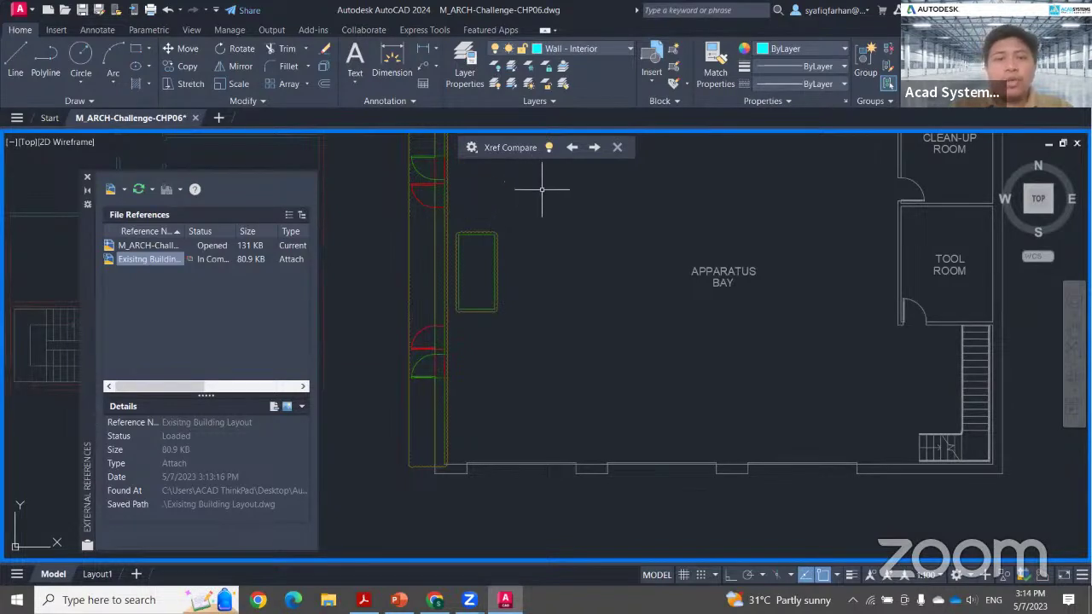
{"action": "left_click", "coordinate": [617, 147]}
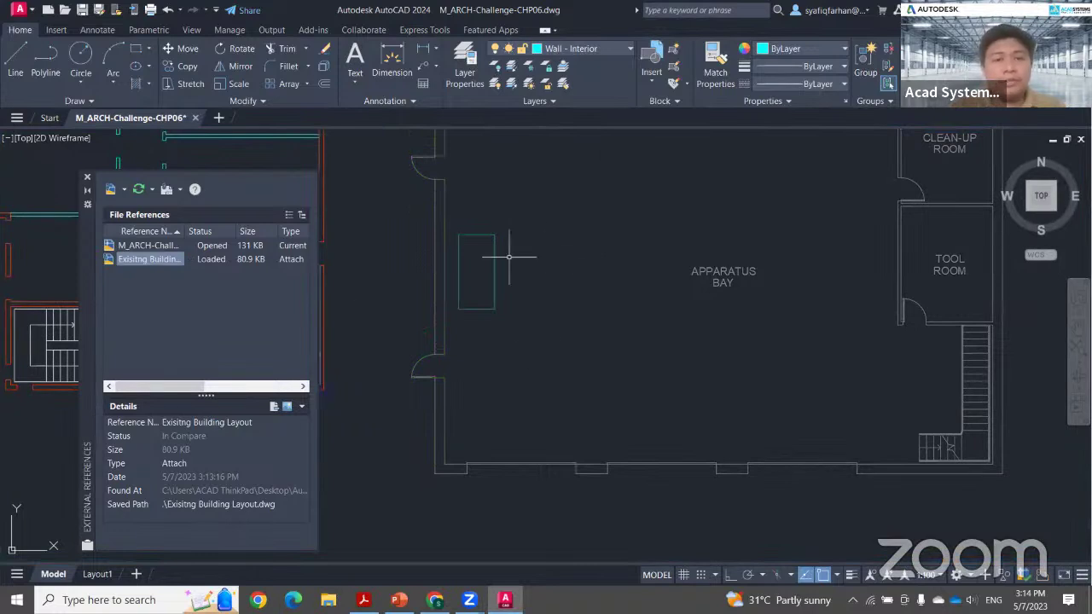
- Select the added rectangle to check which object it belongs to, close the external references list and clear the selection
{"action": "left_click", "coordinate": [487, 304]}
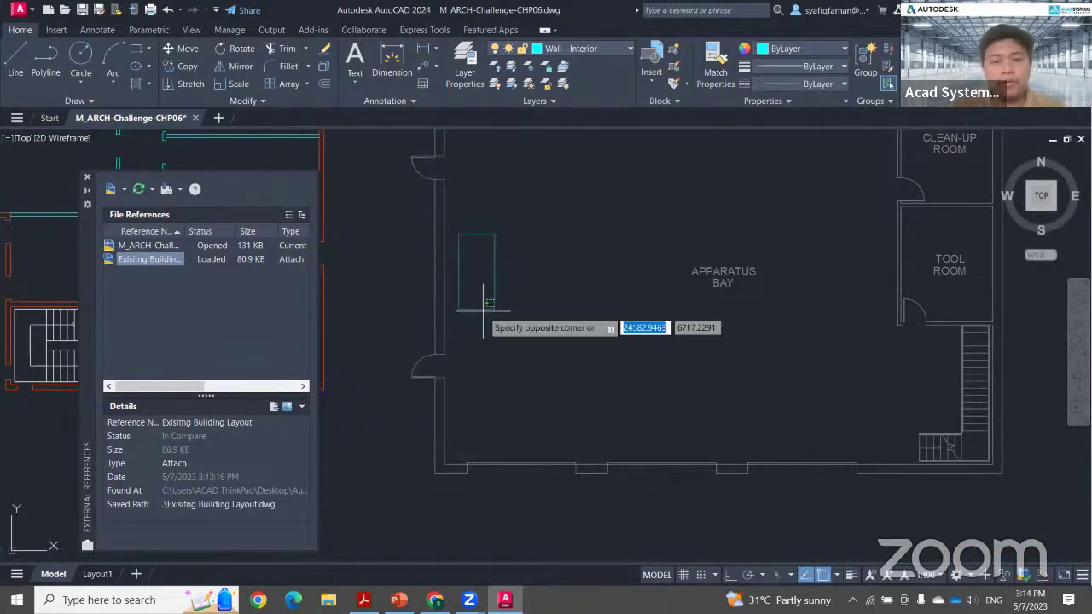
{"action": "left_click", "coordinate": [466, 304]}
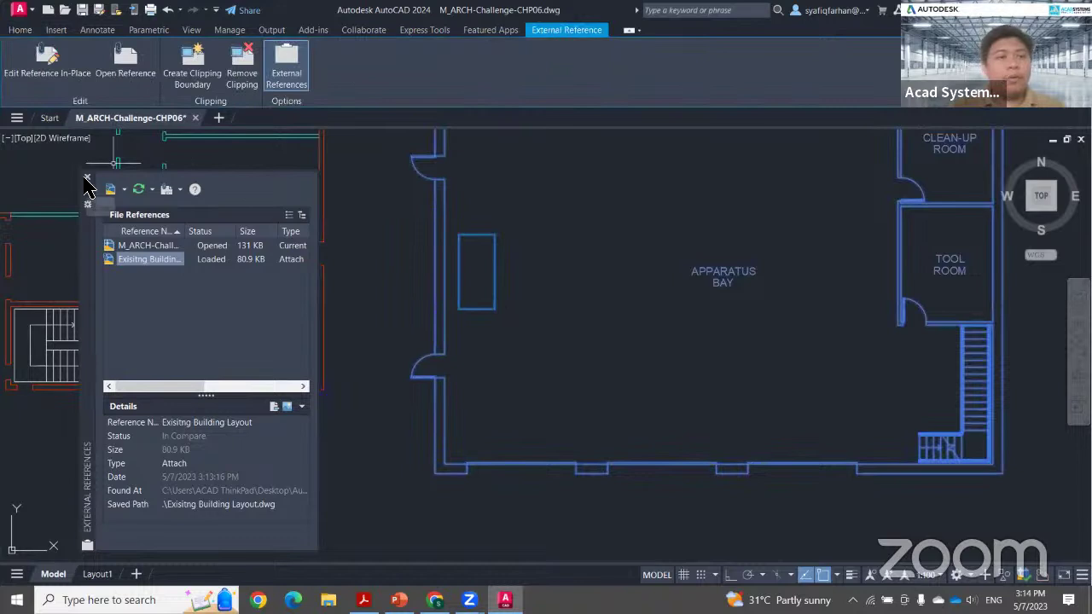
{"action": "left_click", "coordinate": [87, 176]}
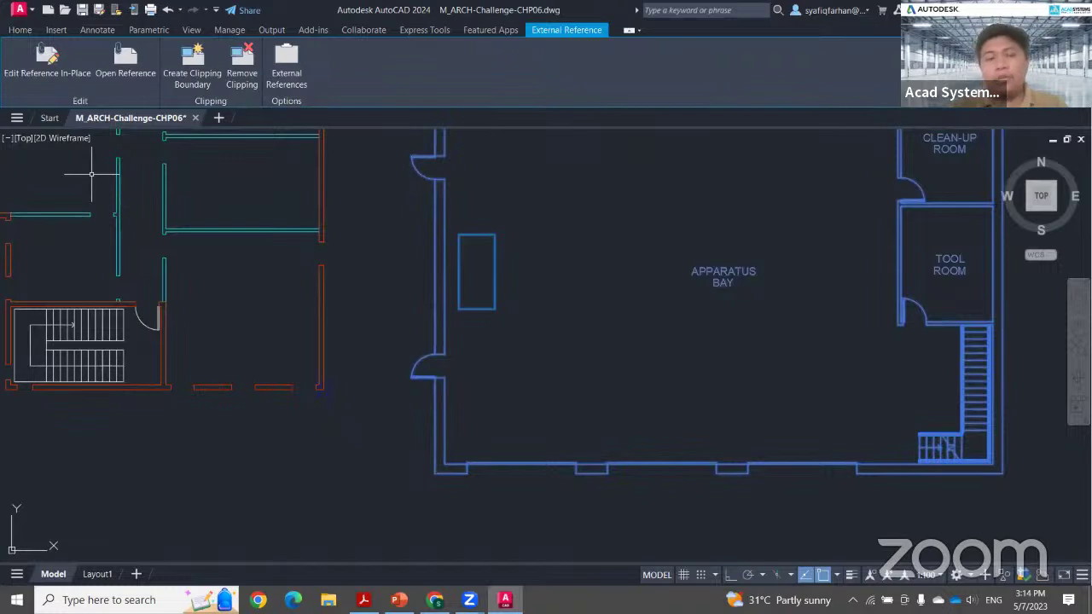
{"action": "key", "text": "Escape"}
- Attach Site_TOPO.dwg as an Attachment with relative path, scale 1.00, insertion point 0,0,0 and rotation angle 0
{"action": "scroll", "coordinate": [383, 358], "scroll_direction": "down", "scroll_amount": 2}
{"action": "middle_click_drag", "start_coordinate": [383, 358], "coordinate": [406, 370]}
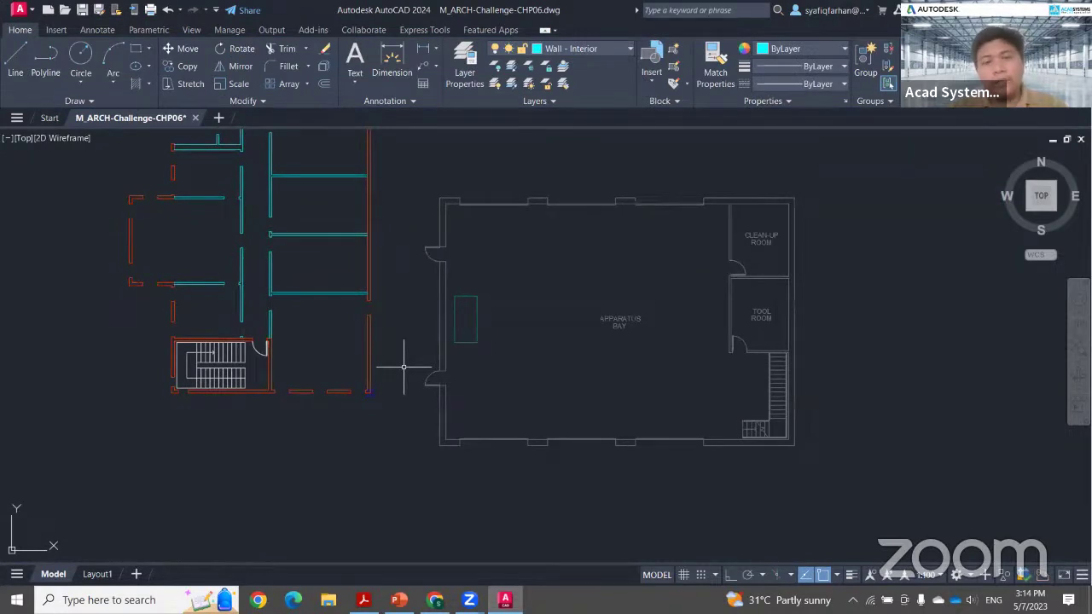
{"action": "scroll", "coordinate": [403, 367], "scroll_direction": "down", "scroll_amount": 3}
{"action": "scroll", "coordinate": [520, 317], "scroll_direction": "down", "scroll_amount": 3}
{"action": "scroll", "coordinate": [530, 326], "scroll_direction": "up", "scroll_amount": 6}
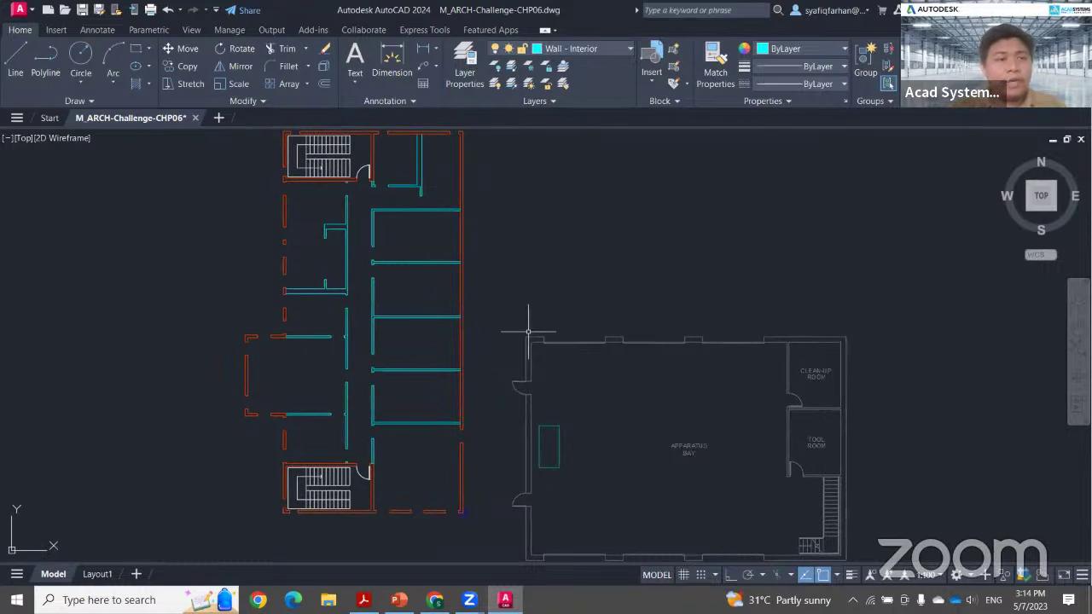
{"action": "key", "text": "Return"}
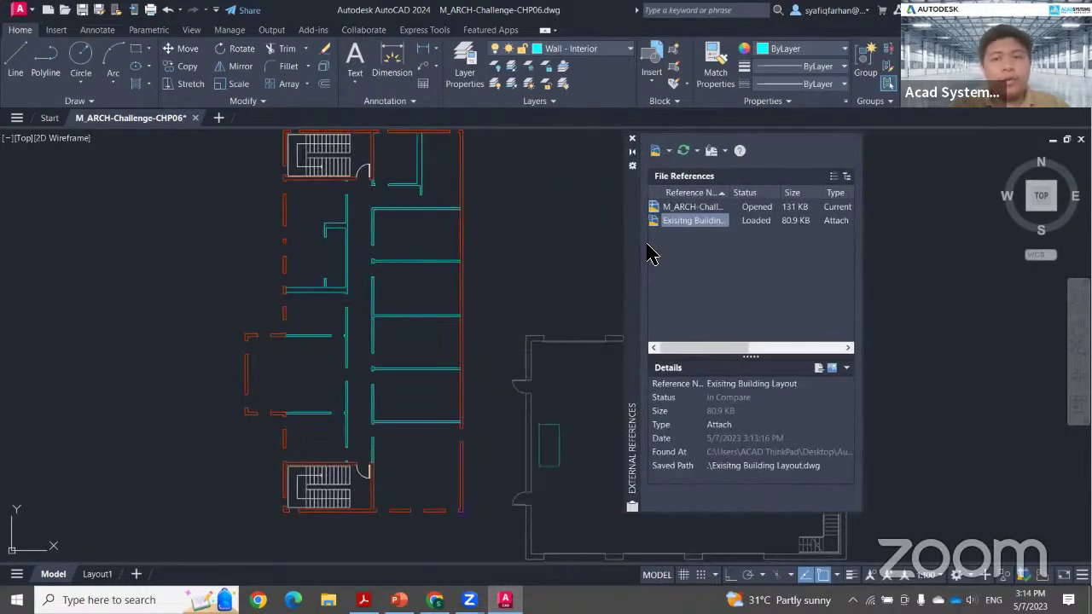
{"action": "left_click", "coordinate": [661, 150]}
{"action": "left_click", "coordinate": [677, 170]}
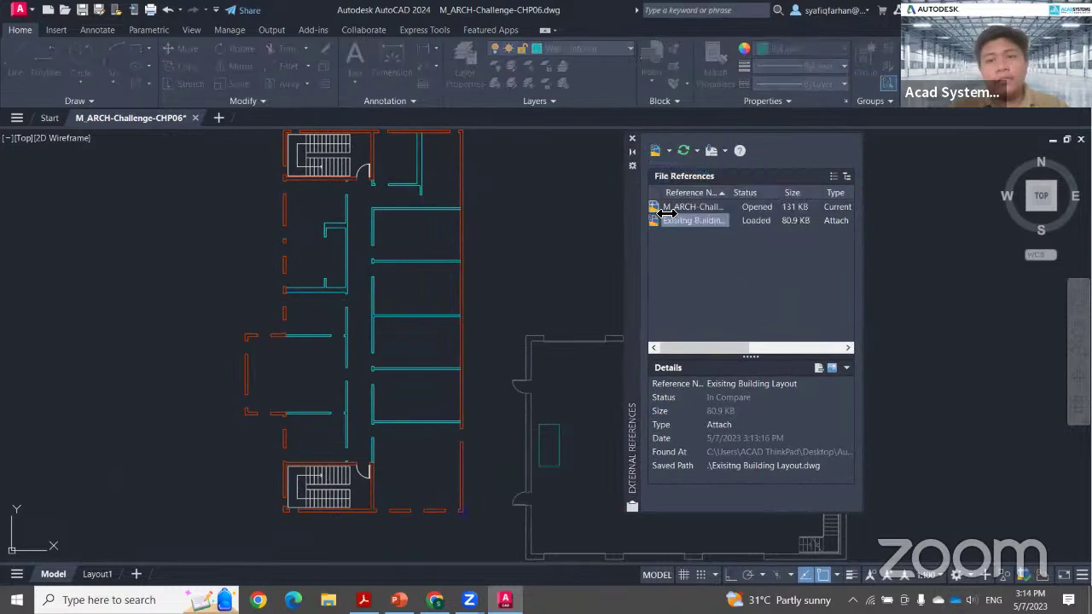
{"action": "left_click", "coordinate": [307, 214]}
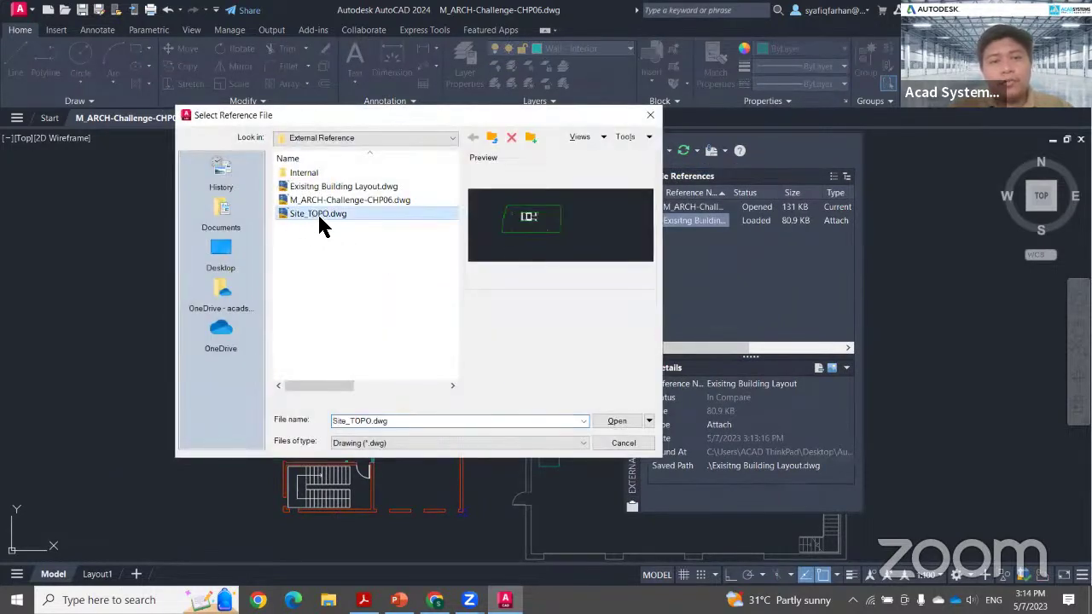
{"action": "left_click", "coordinate": [620, 422]}
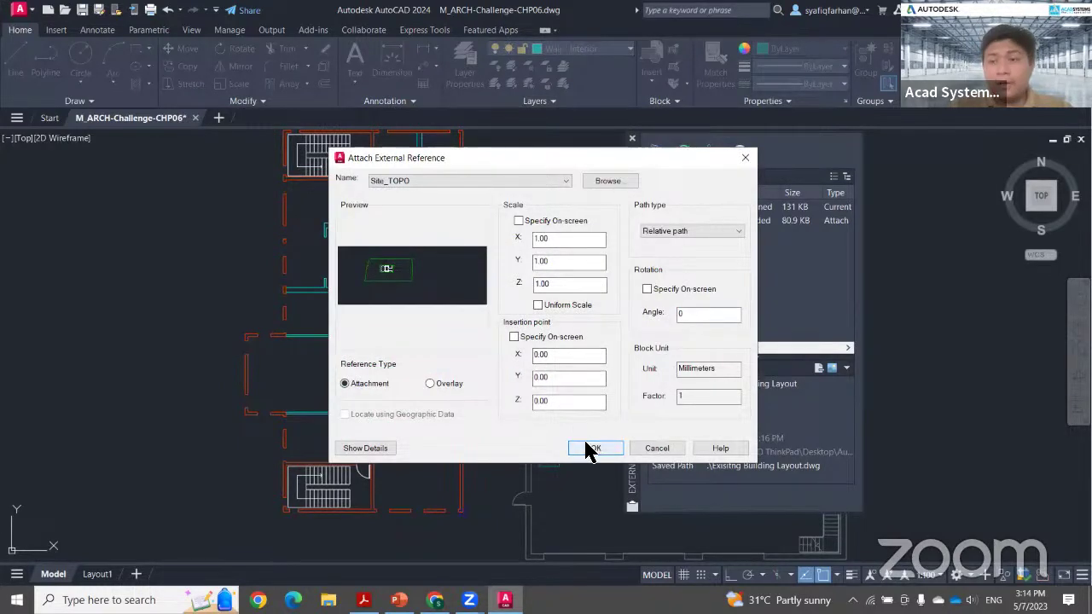
{"action": "left_click", "coordinate": [596, 449]}
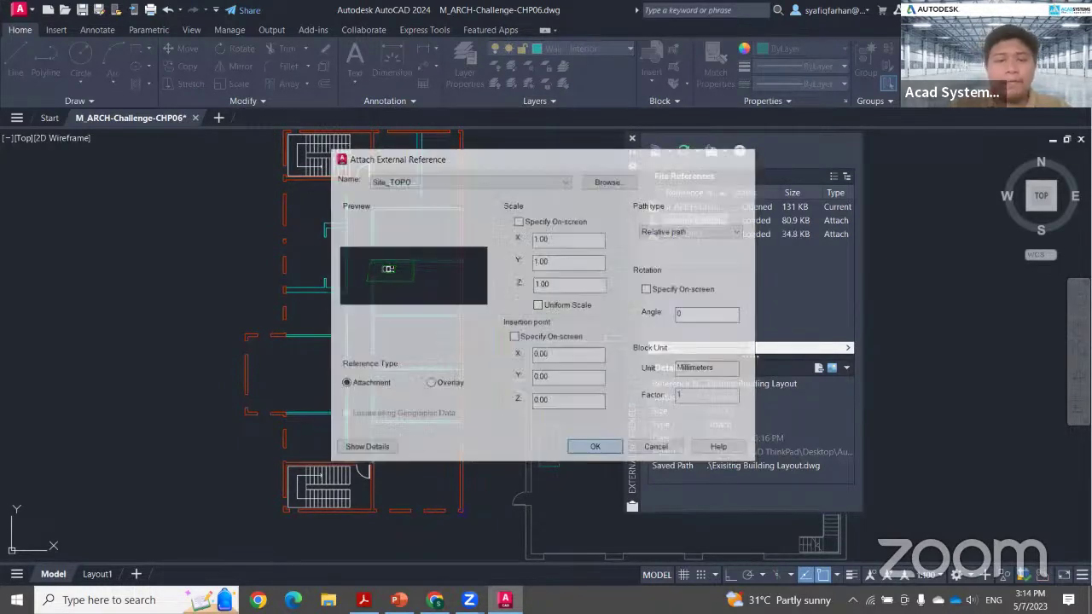
- Close the external references list and show the whole attached site around the floor plan
{"action": "left_click", "coordinate": [629, 143]}
{"action": "scroll", "coordinate": [641, 290], "scroll_direction": "down", "scroll_amount": 6}
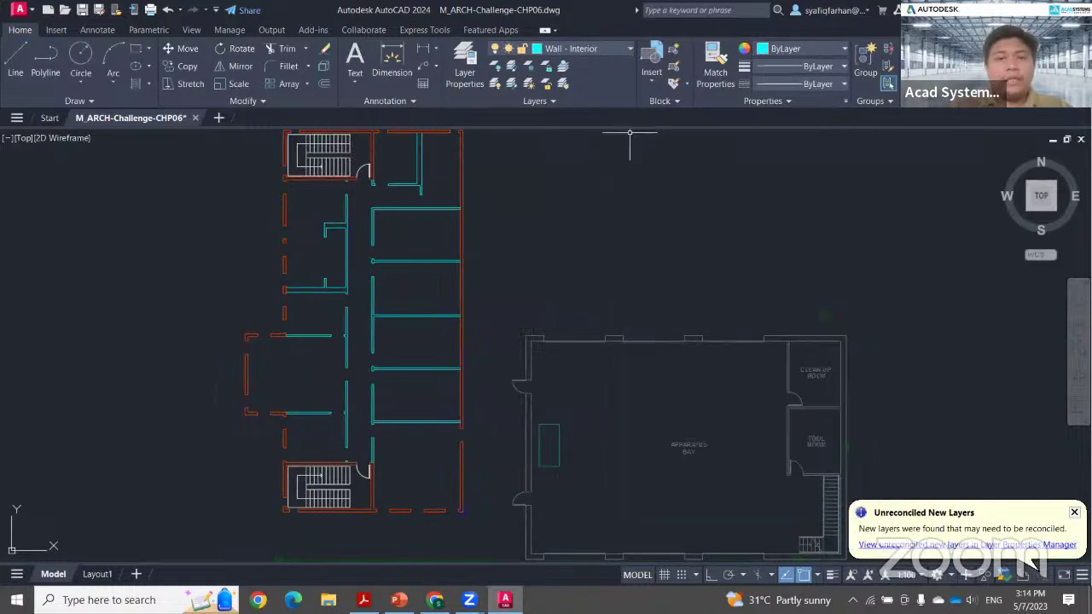
{"action": "mouse_move", "coordinate": [641, 310]}
{"action": "middle_mouse_down"}
{"action": "mouse_move", "coordinate": [510, 400]}
{"action": "mouse_move", "coordinate": [479, 383]}
{"action": "middle_mouse_up"}
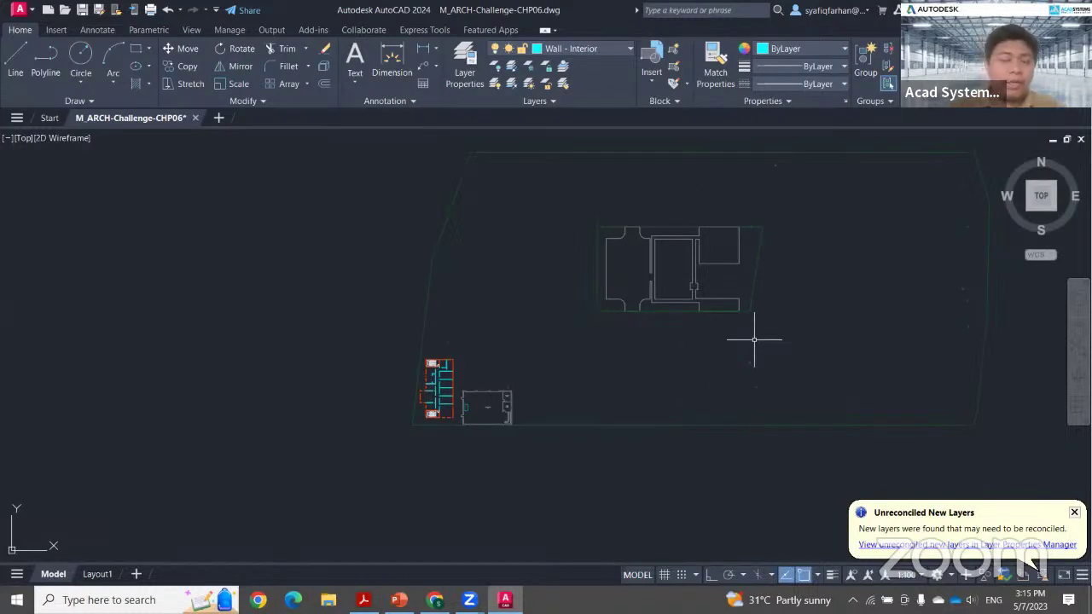
- Move the Site_TOPO reference by its inner building outline's upper-right corner so that outline surrounds the architectural floor plan
{"action": "left_click", "coordinate": [694, 275]}
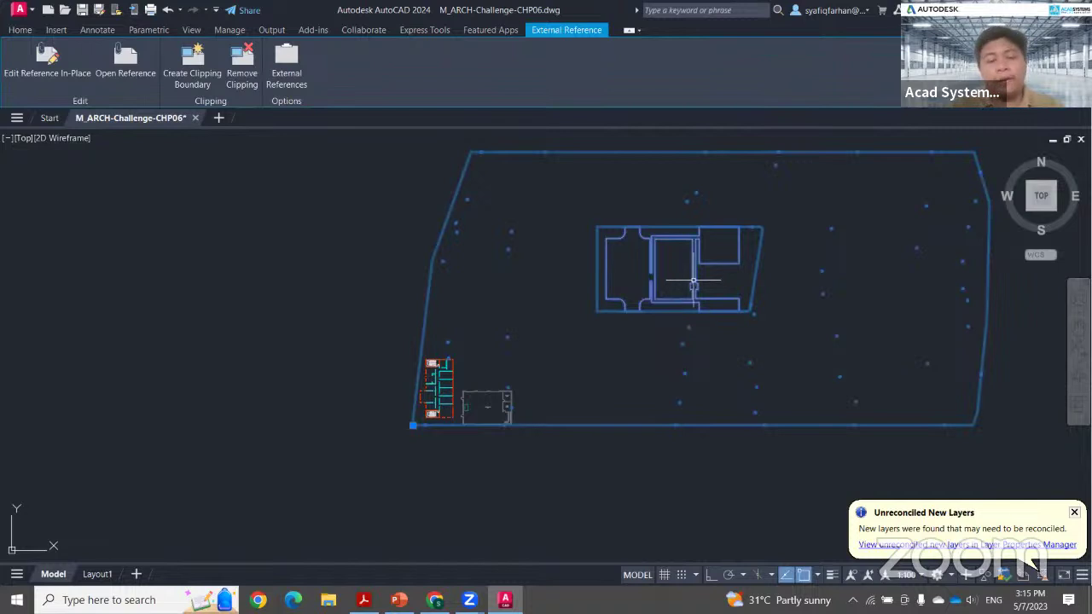
{"action": "key", "text": "m"}
{"action": "key", "text": "space"}
{"action": "scroll", "coordinate": [674, 247], "scroll_direction": "up", "scroll_amount": 4}
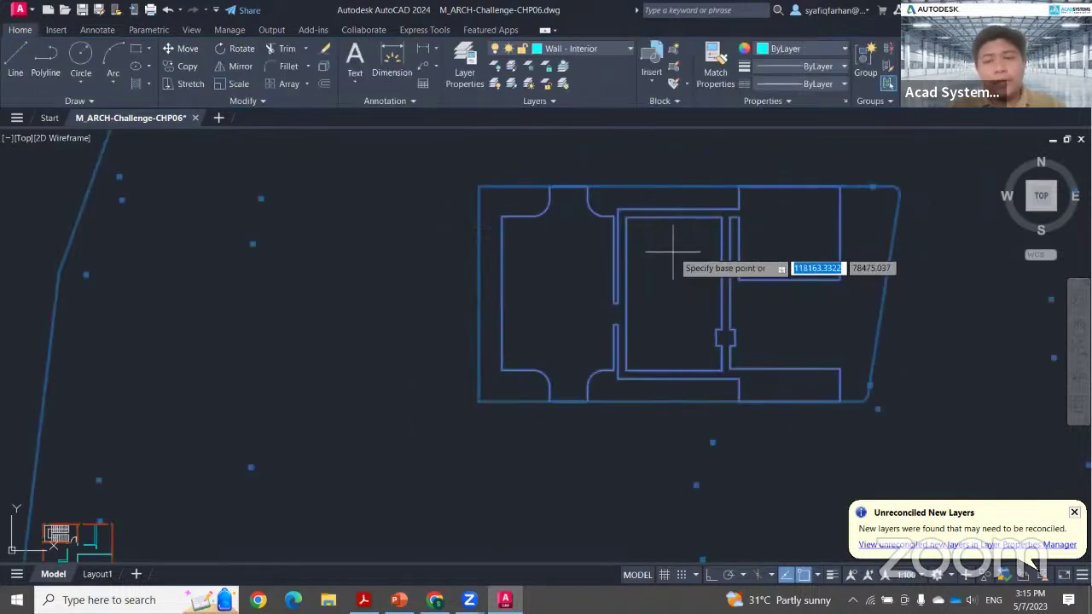
{"action": "left_click", "coordinate": [732, 209]}
{"action": "scroll", "coordinate": [586, 275], "scroll_direction": "down", "scroll_amount": 5}
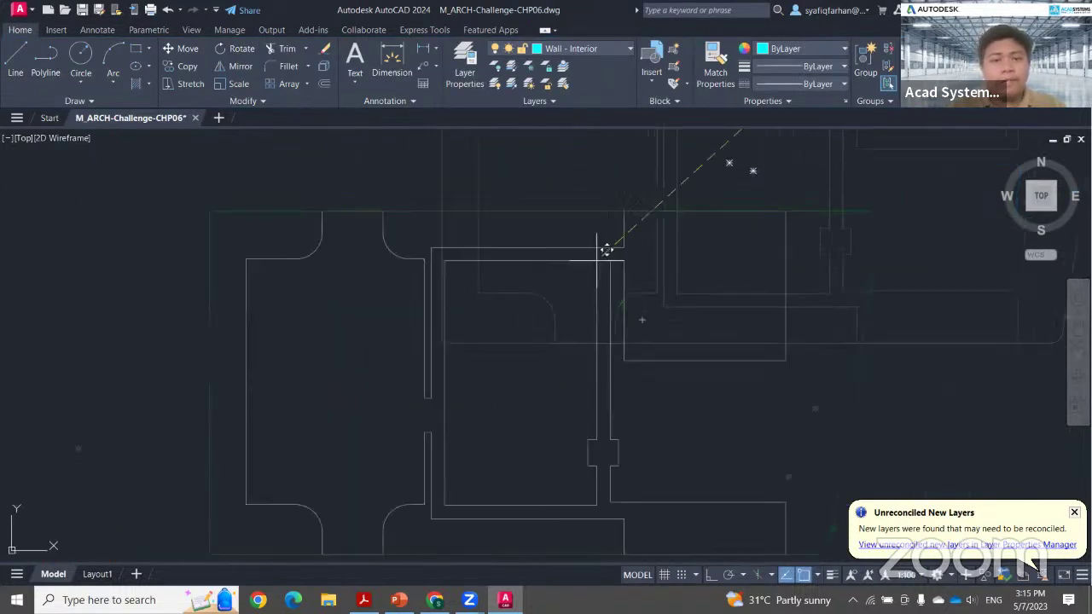
{"action": "scroll", "coordinate": [468, 341], "scroll_direction": "up", "scroll_amount": 8}
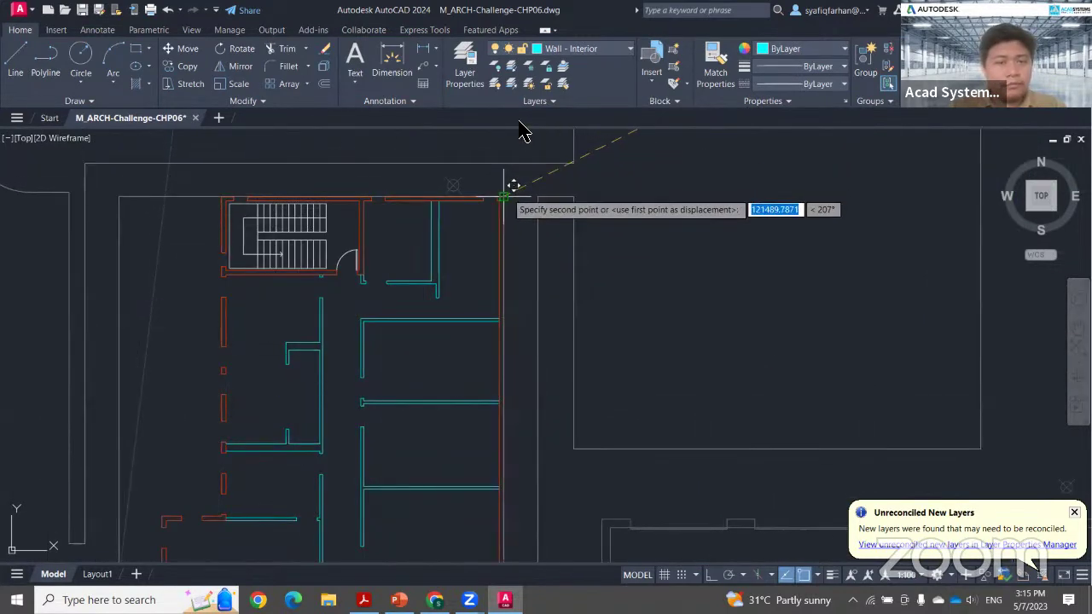
{"action": "scroll", "coordinate": [513, 185], "scroll_direction": "down", "scroll_amount": 4}
{"action": "scroll", "coordinate": [544, 145], "scroll_direction": "up", "scroll_amount": 3}
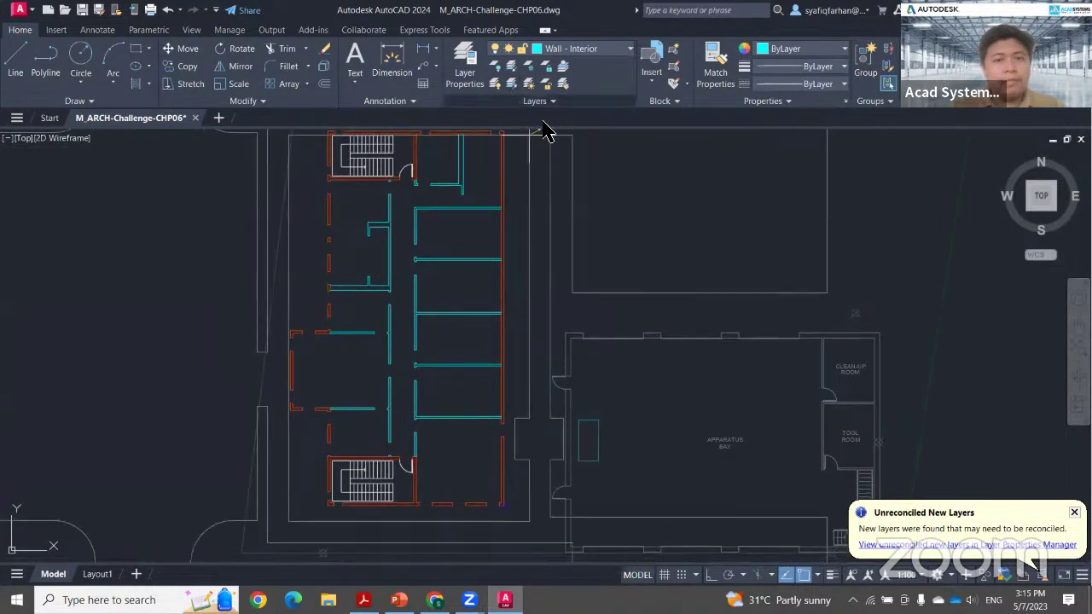
{"action": "scroll", "coordinate": [544, 139], "scroll_direction": "down", "scroll_amount": 2}
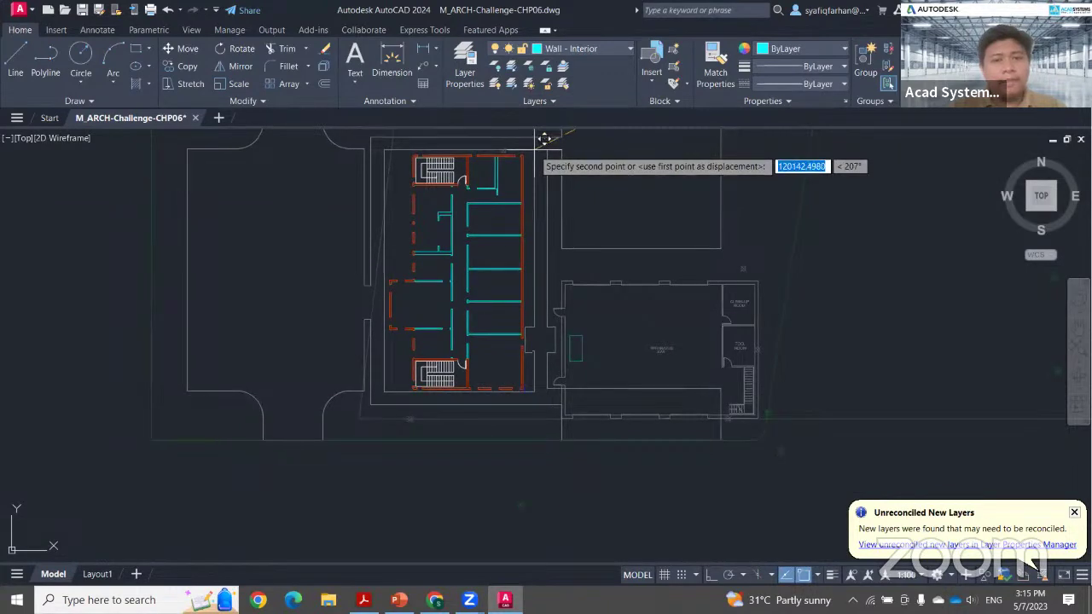
{"action": "left_click", "coordinate": [535, 150]}
{"action": "scroll", "coordinate": [601, 272], "scroll_direction": "down", "scroll_amount": 4}
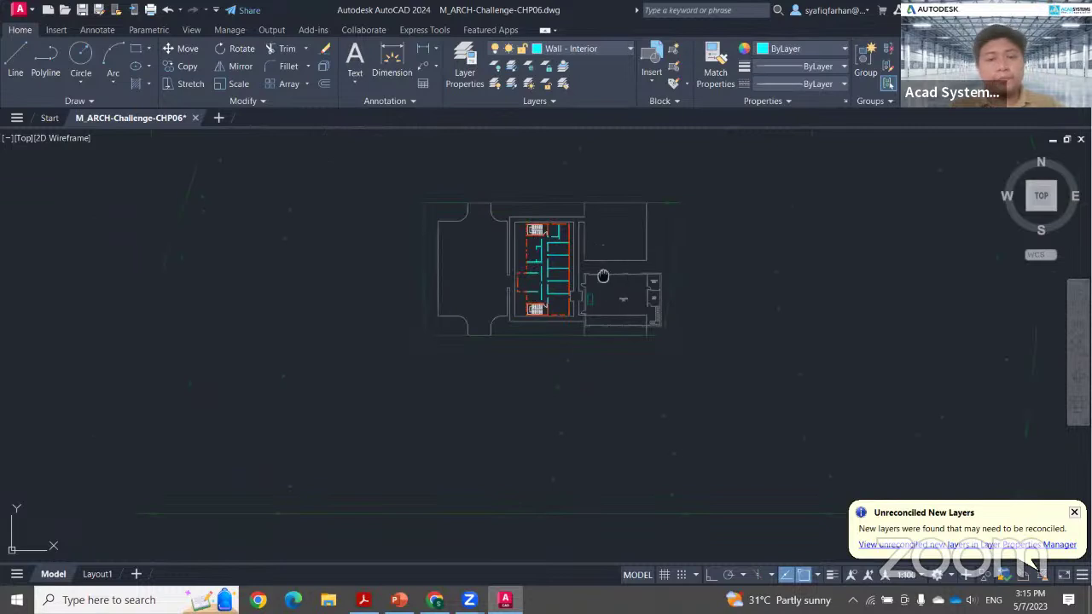
- Examine how the site fits the floor plan and existing building, select the Site_TOPO reference to check its editing options, and clear the selection
{"action": "scroll", "coordinate": [601, 367], "scroll_direction": "up", "scroll_amount": 4}
{"action": "middle_click_drag", "start_coordinate": [662, 344], "coordinate": [662, 362]}
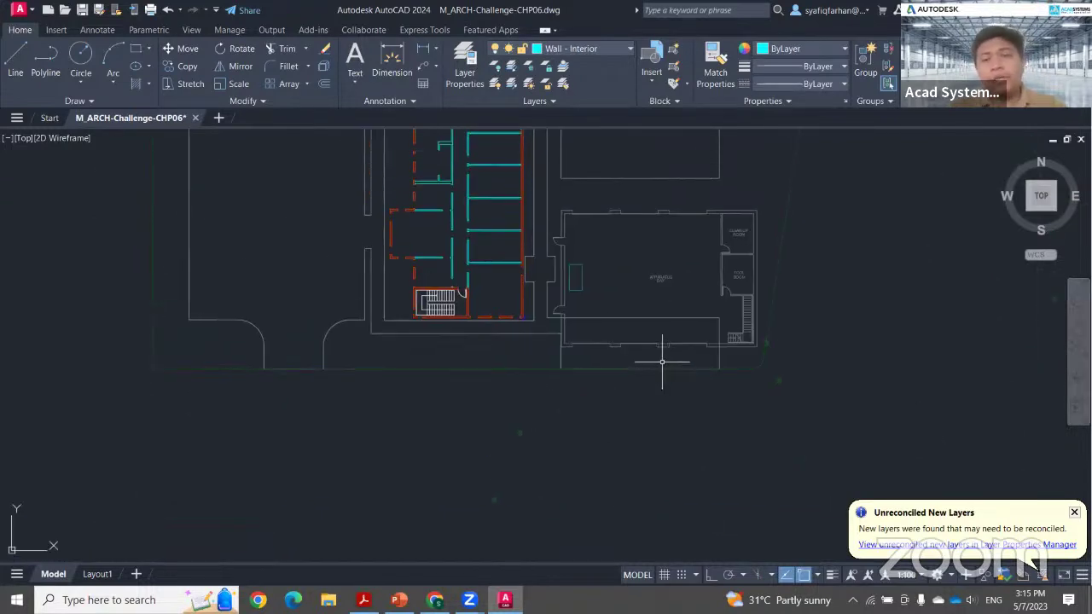
{"action": "left_click", "coordinate": [662, 317]}
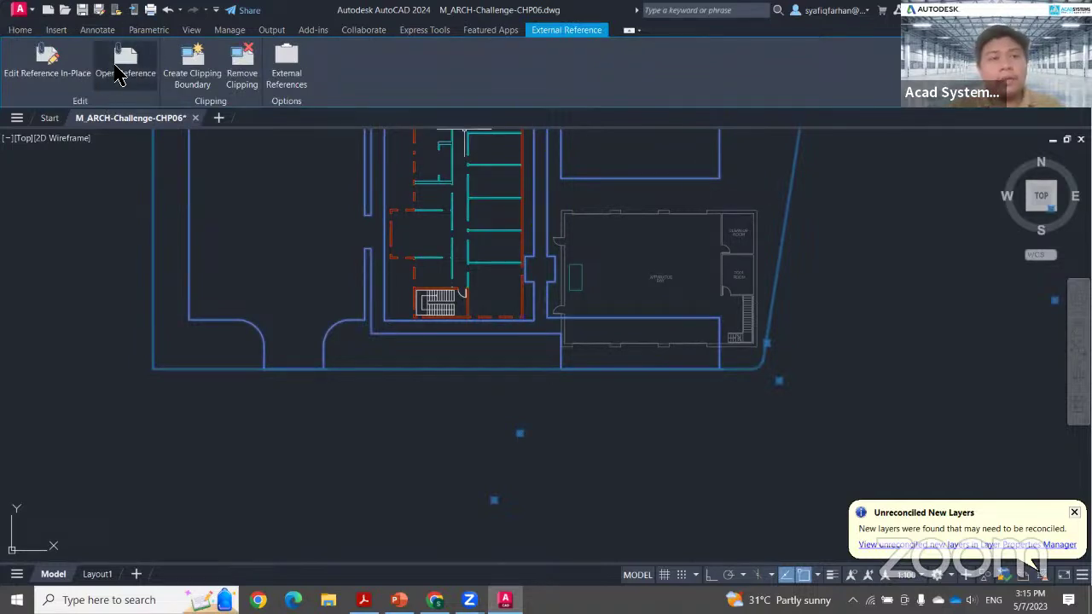
{"action": "scroll", "coordinate": [335, 329], "scroll_direction": "down", "scroll_amount": 4}
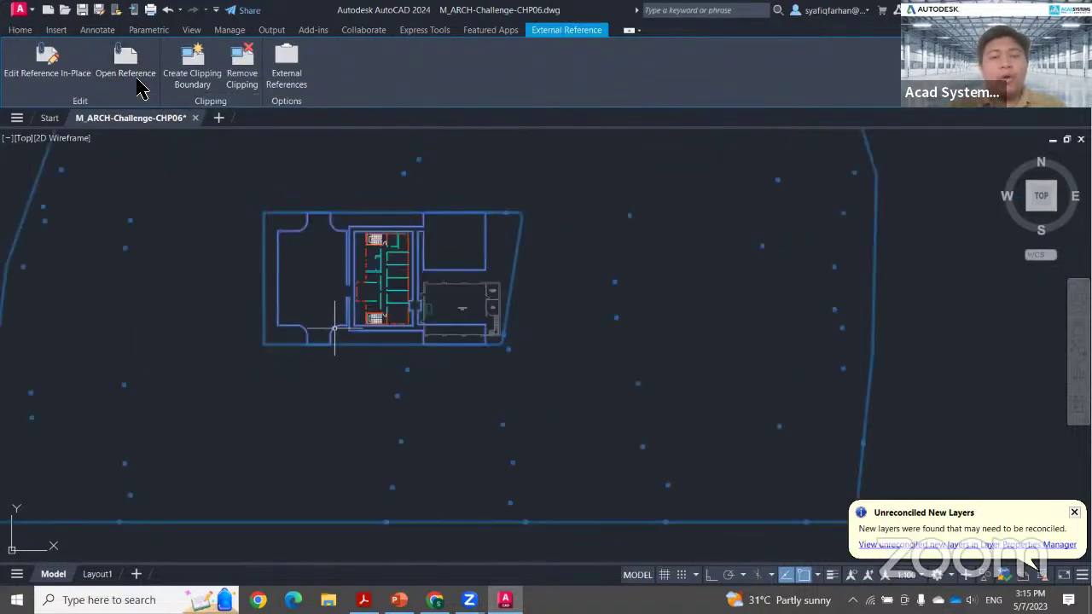
{"action": "key", "text": "Escape"}
{"action": "scroll", "coordinate": [334, 328], "scroll_direction": "down", "scroll_amount": 5}
{"action": "middle_click_drag", "start_coordinate": [425, 289], "coordinate": [444, 305]}
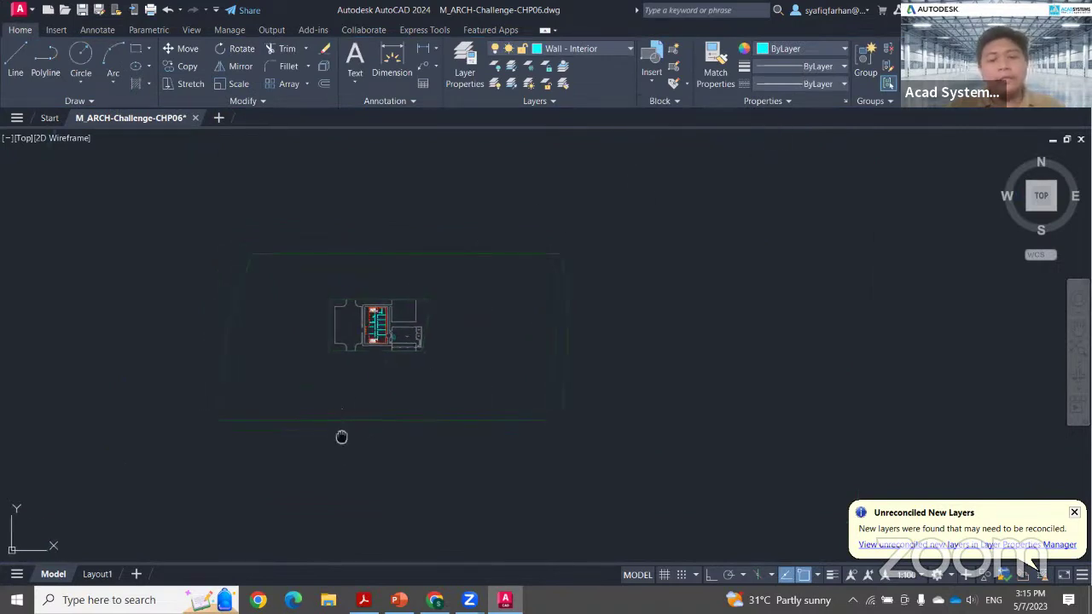
{"action": "scroll", "coordinate": [512, 307], "scroll_direction": "up", "scroll_amount": 3}
{"action": "middle_click_drag", "start_coordinate": [533, 305], "coordinate": [538, 270]}
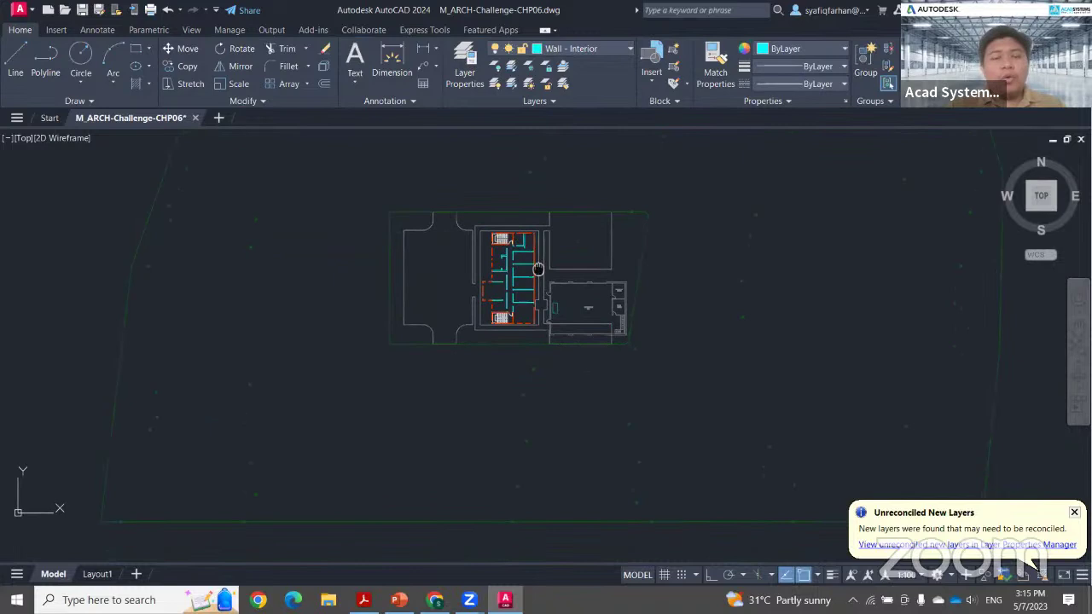
- Reopen the external references list, move it clear of the plan, and choose M_Create-Layouts-Layout6.pdf from the Internal folder as a PDF attachment
{"action": "type", "text": "xref"}
{"action": "key", "text": "Return"}
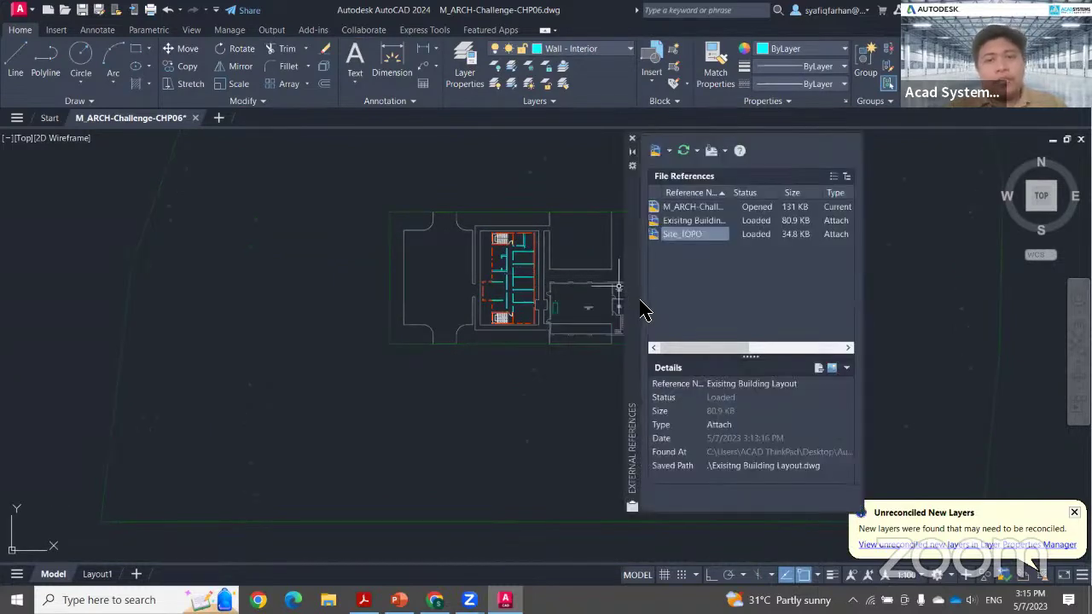
{"action": "mouse_move", "coordinate": [627, 299]}
{"action": "left_mouse_down"}
{"action": "mouse_move", "coordinate": [419, 334]}
{"action": "mouse_move", "coordinate": [159, 324]}
{"action": "left_mouse_up"}
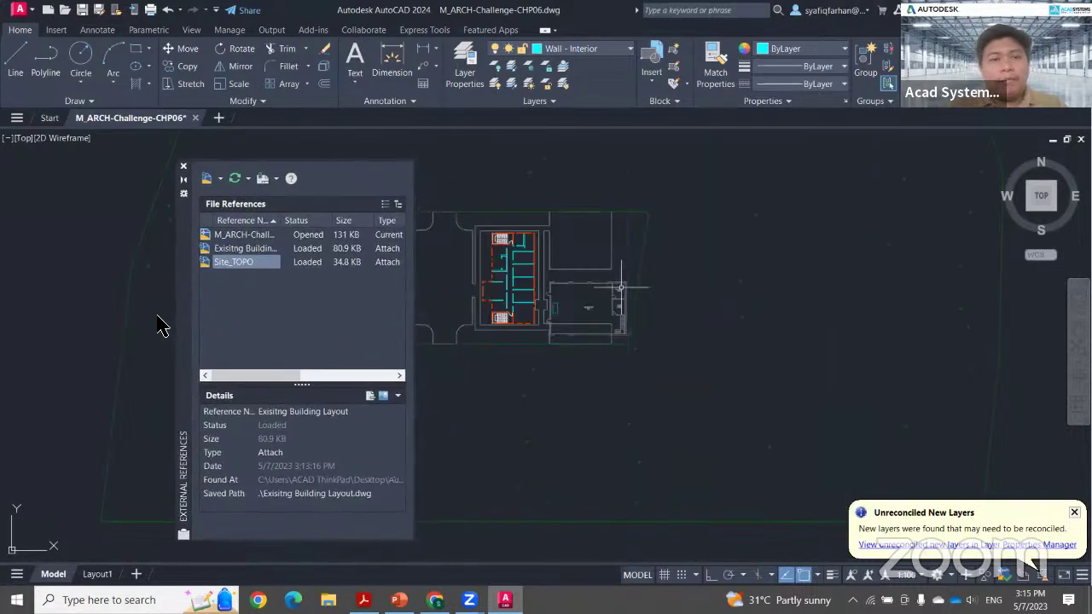
{"action": "left_click", "coordinate": [197, 177]}
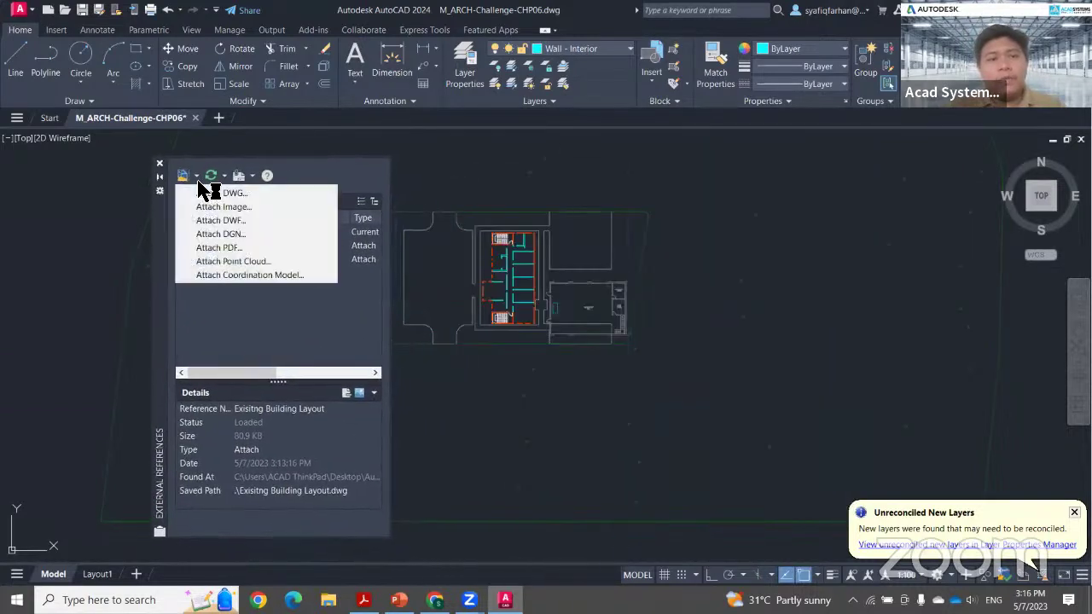
{"action": "left_click", "coordinate": [222, 249]}
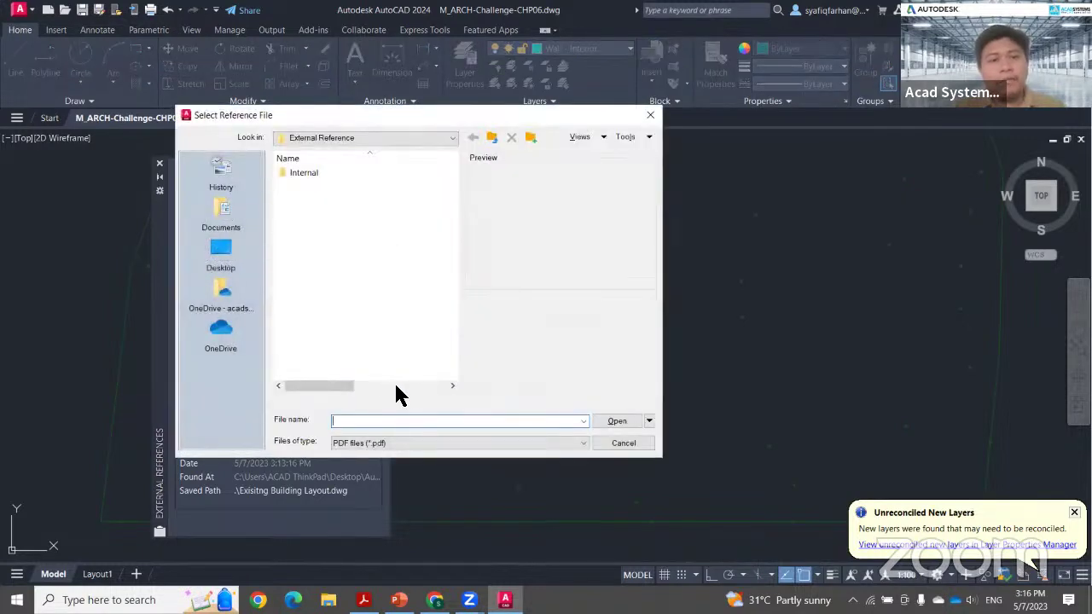
{"action": "double_click", "coordinate": [331, 174]}
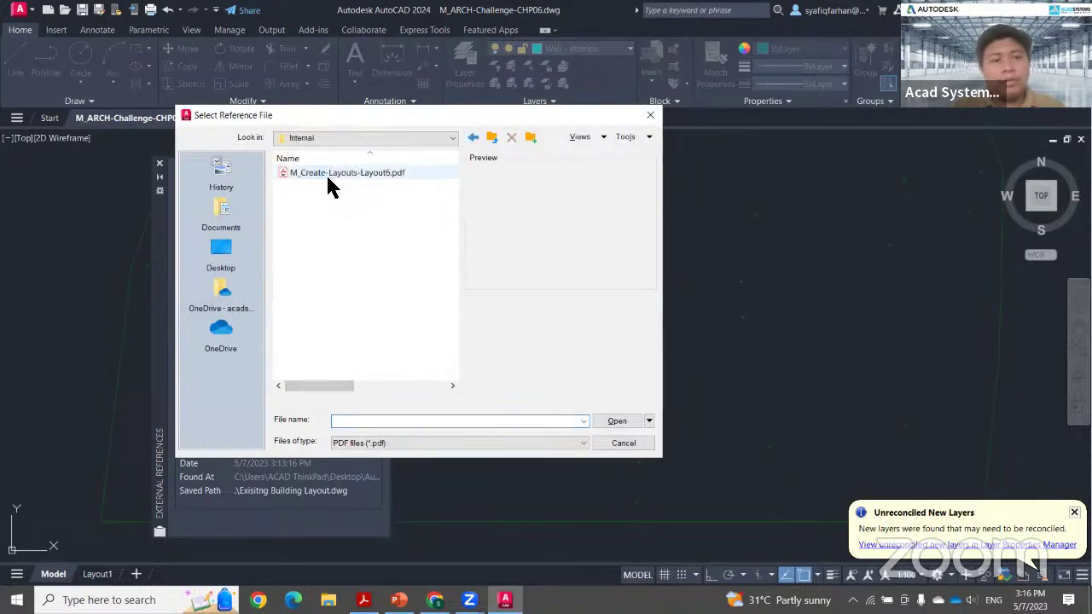
{"action": "left_click", "coordinate": [334, 174]}
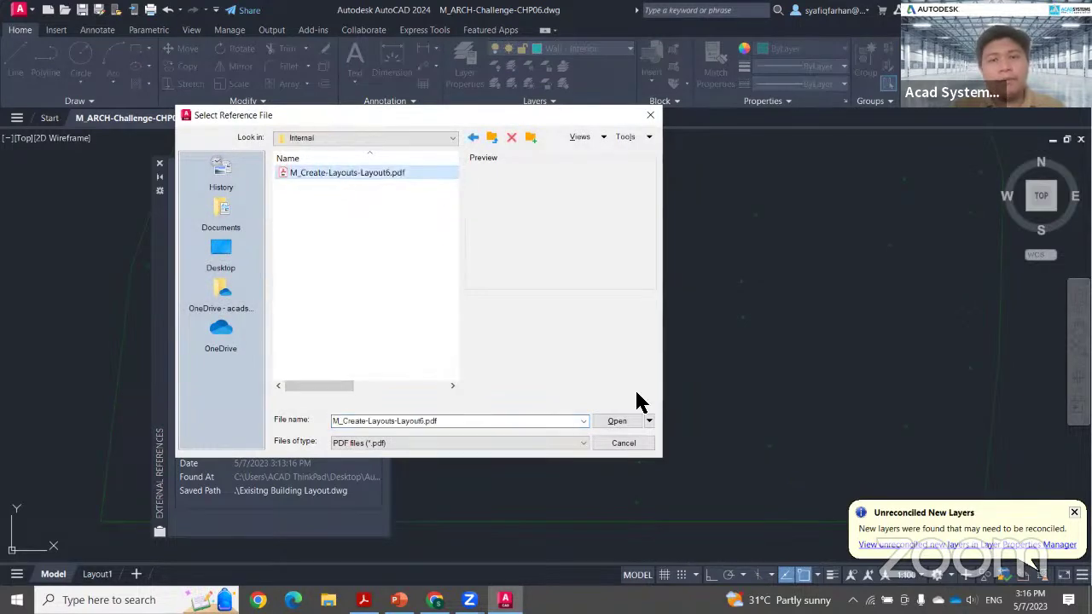
{"action": "left_click", "coordinate": [619, 422]}
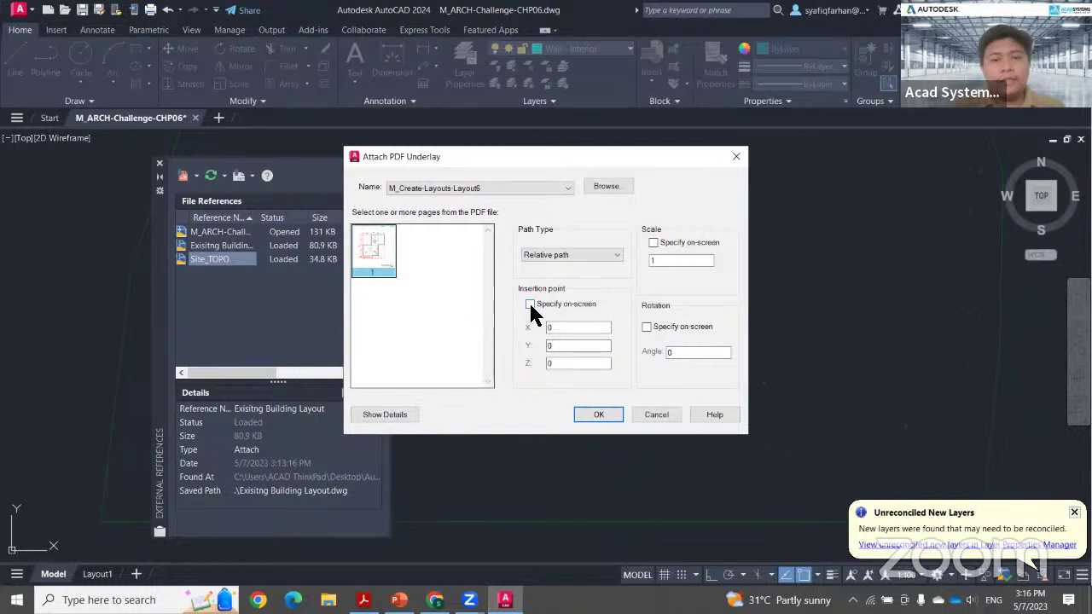
- Attach the PDF underlay with relative path, scale 100, rotation 0 and an on-screen insertion point outside the site boundary's upper-left side
{"action": "left_click", "coordinate": [529, 304]}
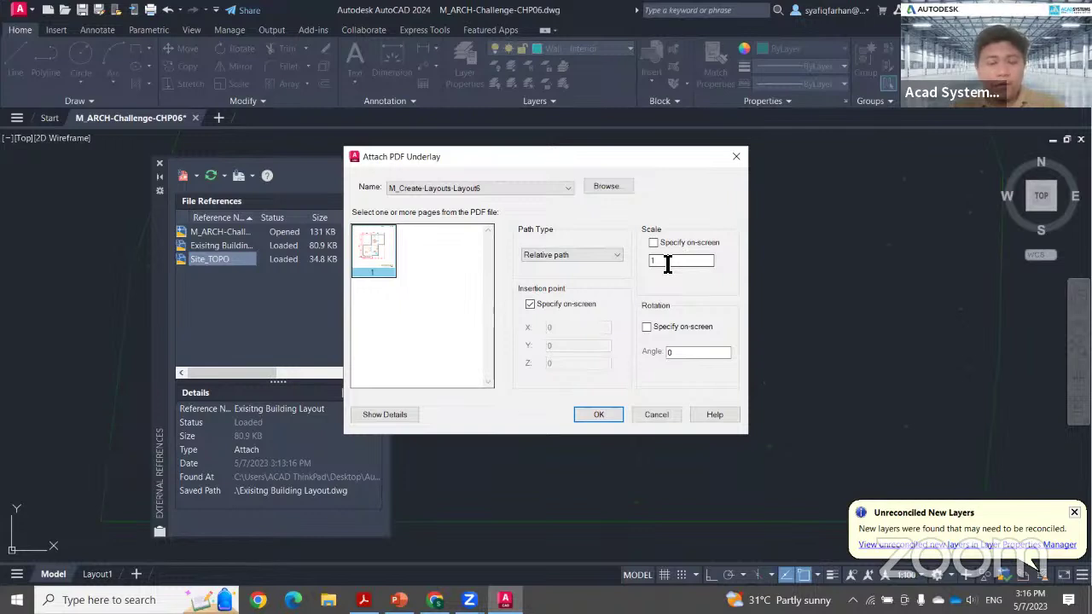
{"action": "left_click_drag", "start_coordinate": [668, 265], "coordinate": [653, 273]}
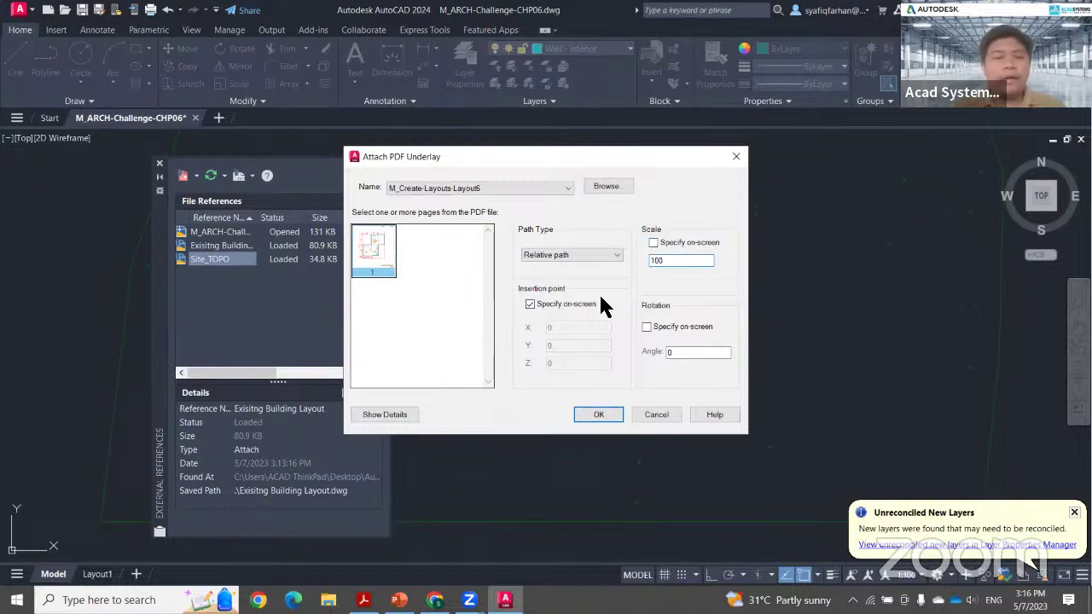
{"action": "left_click", "coordinate": [601, 415]}
{"action": "middle_click_drag", "start_coordinate": [618, 382], "coordinate": [775, 317]}
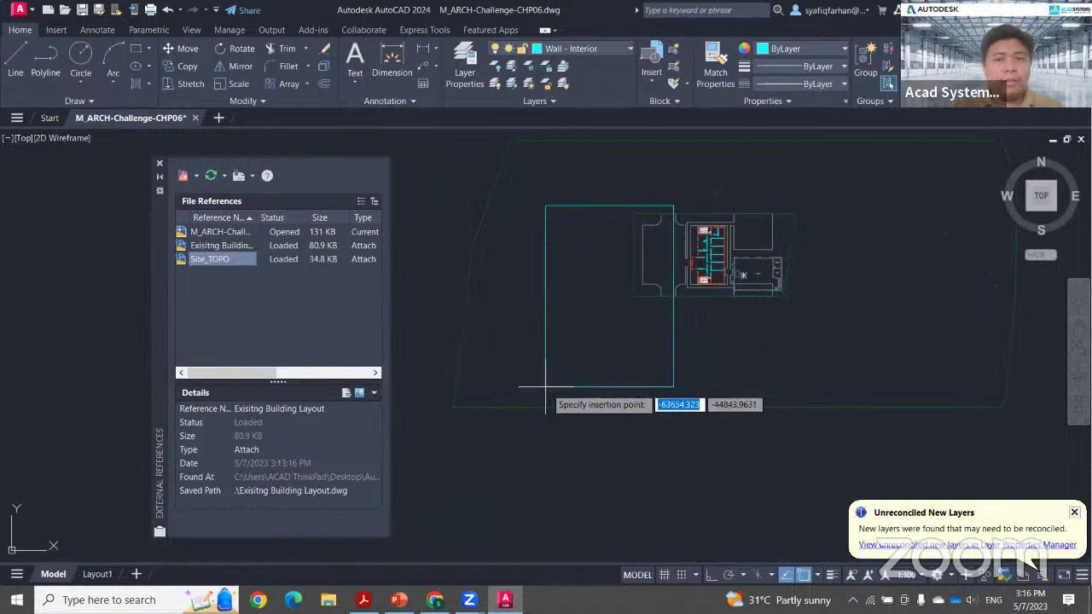
{"action": "mouse_move", "coordinate": [494, 405]}
{"action": "middle_mouse_down"}
{"action": "mouse_move", "coordinate": [506, 391]}
{"action": "mouse_move", "coordinate": [587, 417]}
{"action": "mouse_move", "coordinate": [585, 428]}
{"action": "middle_mouse_up"}
{"action": "middle_click_drag", "start_coordinate": [514, 378], "coordinate": [576, 424]}
{"action": "middle_click_drag", "start_coordinate": [475, 354], "coordinate": [495, 399]}
{"action": "left_click", "coordinate": [496, 353]}
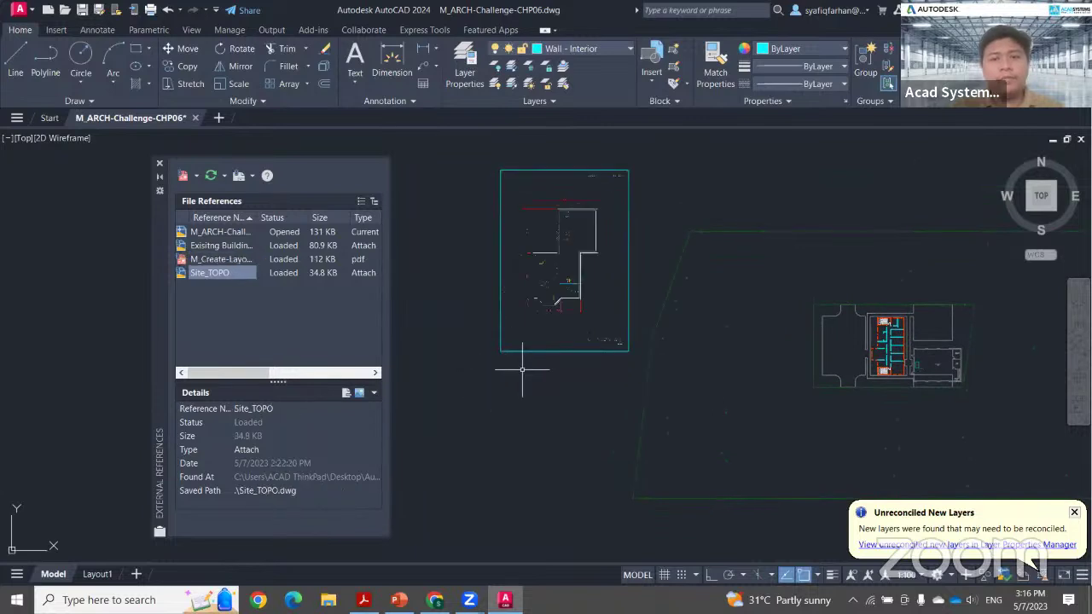
- Check the attached PDF underlay, and close M_ARCH-Challenge-CHP06.dwg with its changes saved
{"action": "scroll", "coordinate": [594, 343], "scroll_direction": "up", "scroll_amount": 4}
{"action": "scroll", "coordinate": [629, 345], "scroll_direction": "down", "scroll_amount": 3}
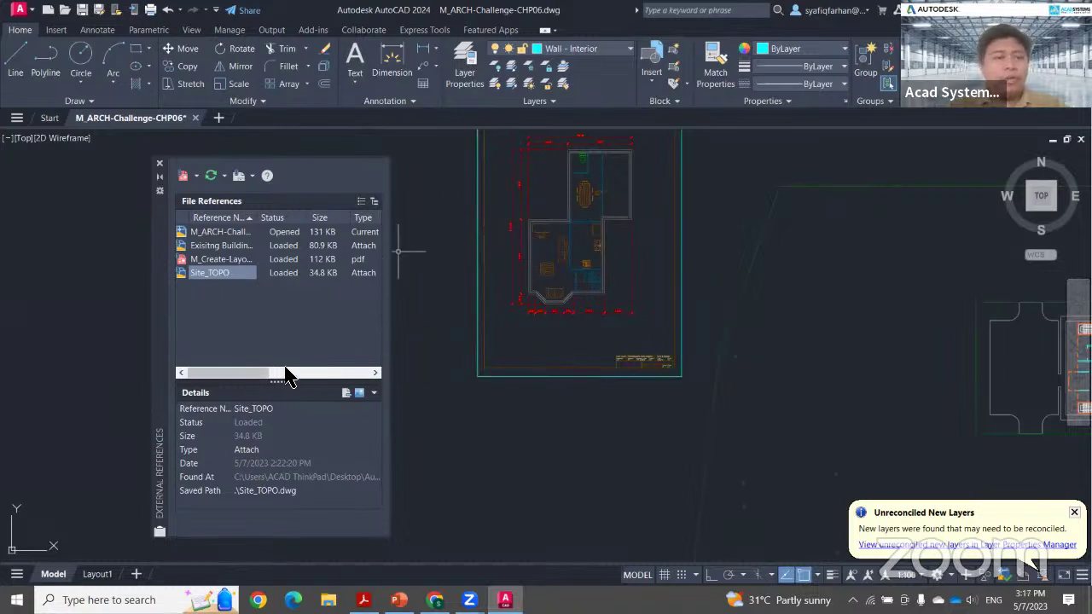
{"action": "left_click_drag", "start_coordinate": [162, 353], "coordinate": [137, 346]}
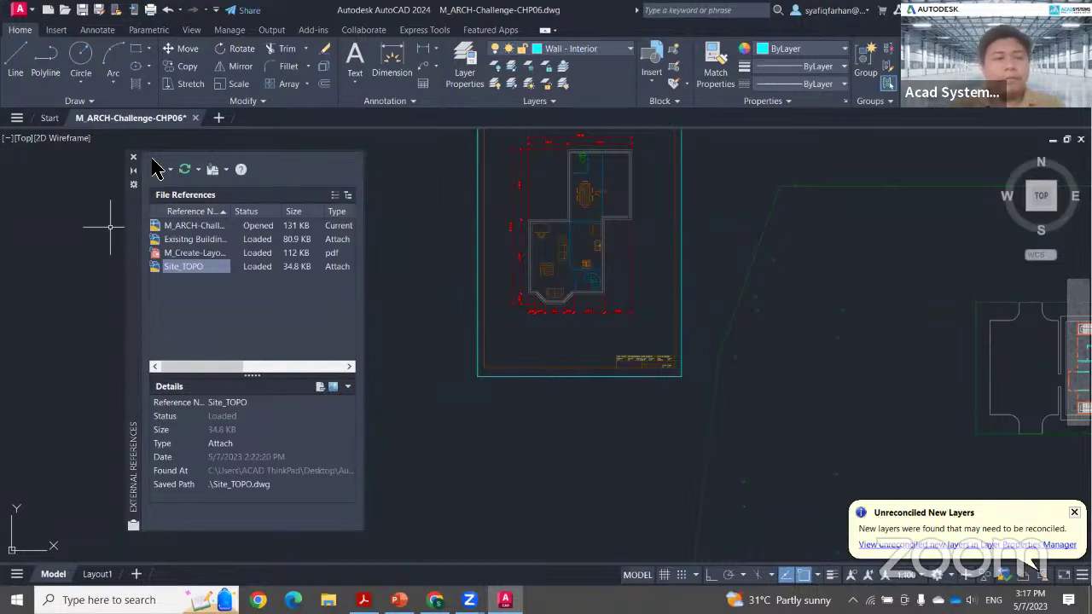
{"action": "left_click", "coordinate": [195, 119]}
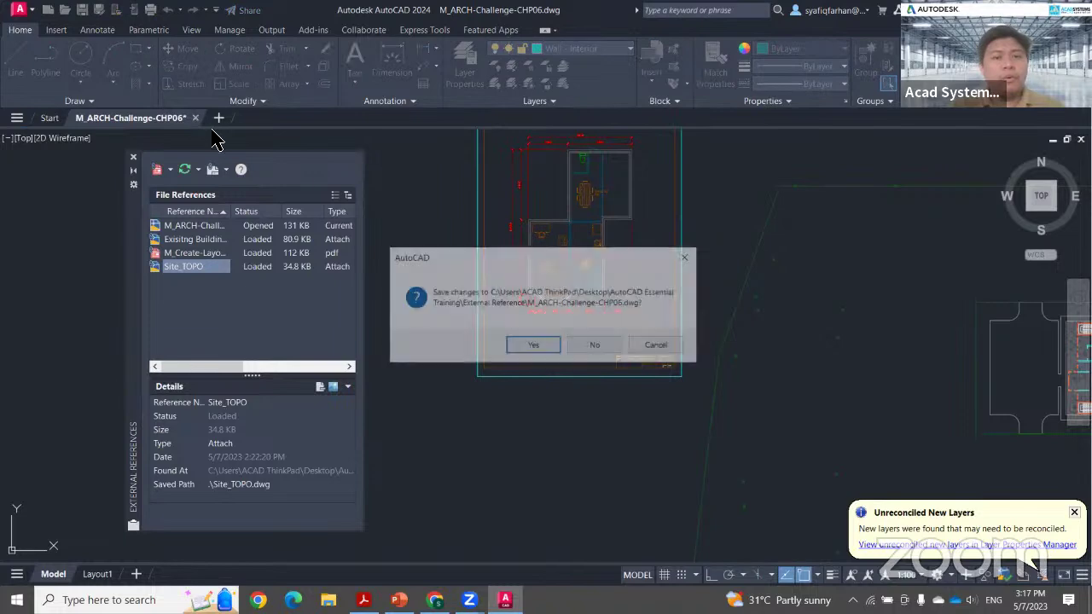
{"action": "left_click", "coordinate": [528, 346]}
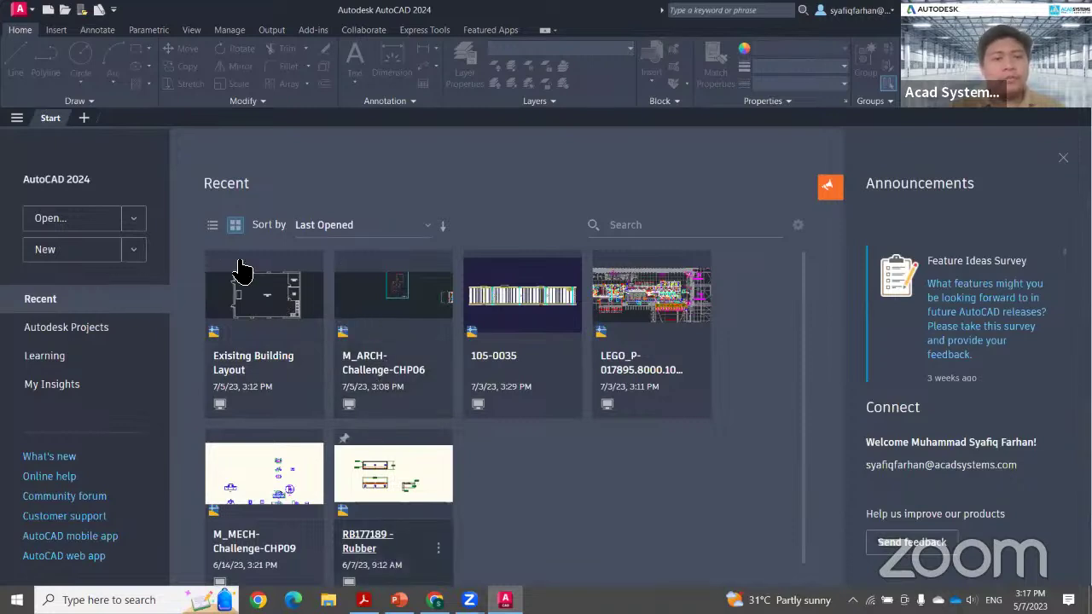
- Switch to File Explorer and rename the PDF in External Reference's Internal folder as M_Create-Layouts-Layout1.pdf
{"action": "key", "text": "super+e"}
{"action": "left_click", "coordinate": [356, 330]}
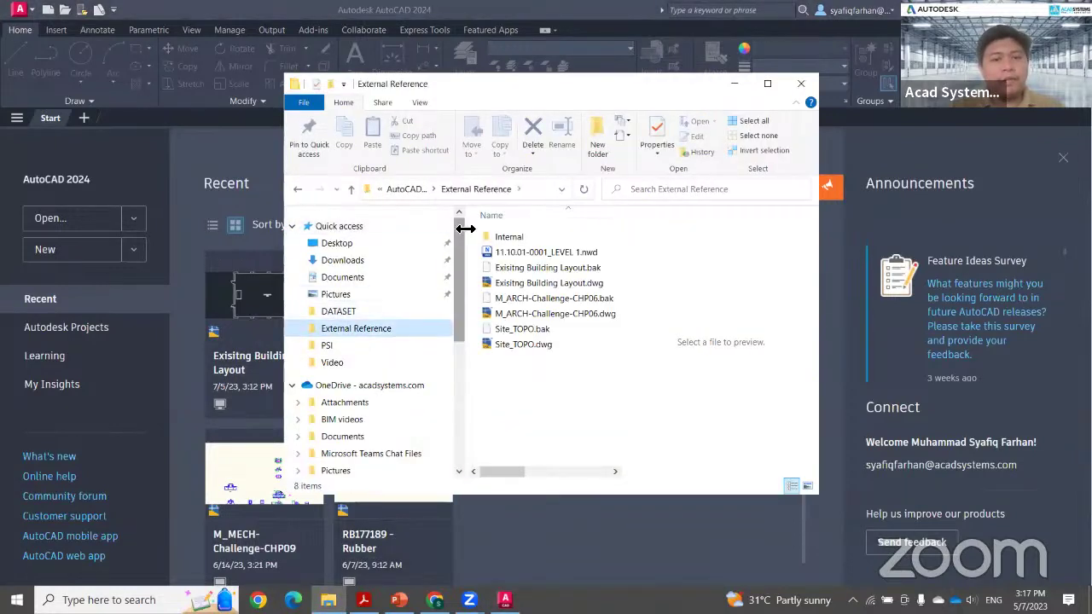
{"action": "double_click", "coordinate": [498, 239]}
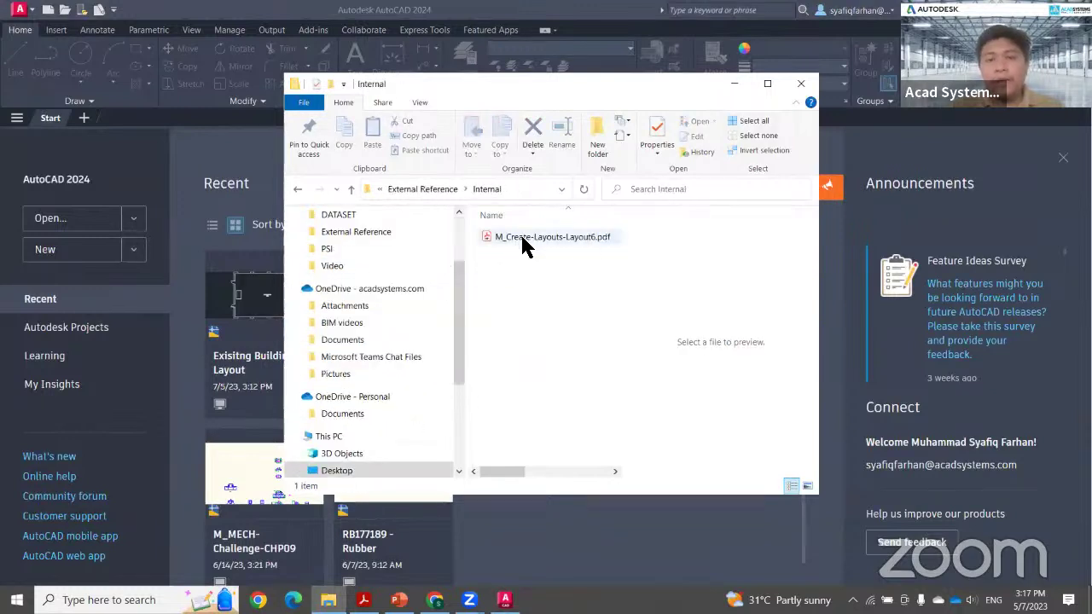
{"action": "left_click", "coordinate": [582, 236]}
{"action": "key", "text": "F2"}
{"action": "left_click", "coordinate": [595, 238]}
{"action": "type", "text": "6"}
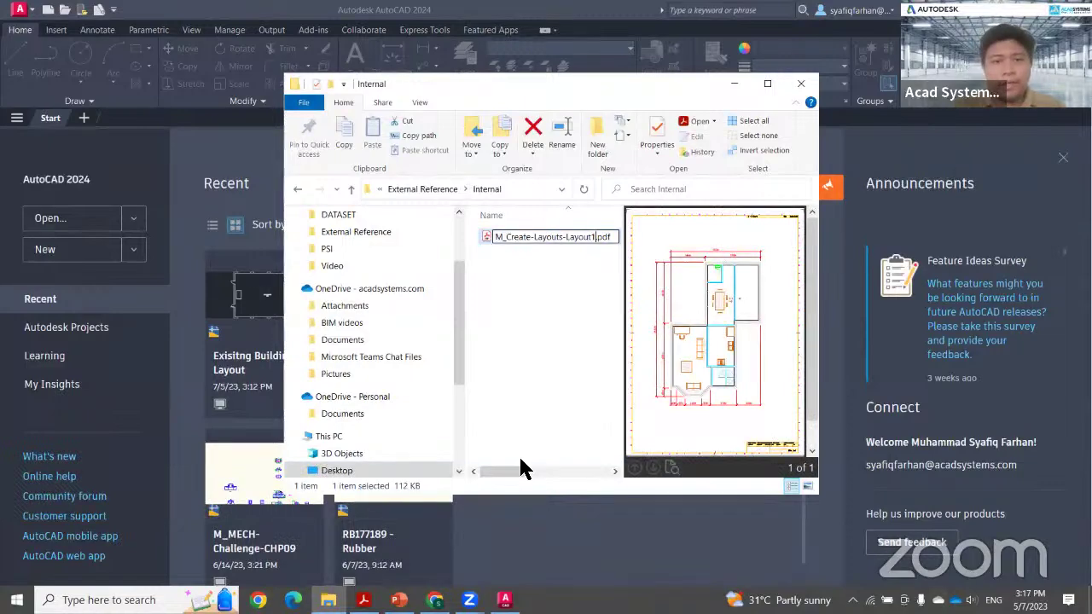
{"action": "left_click", "coordinate": [196, 239]}
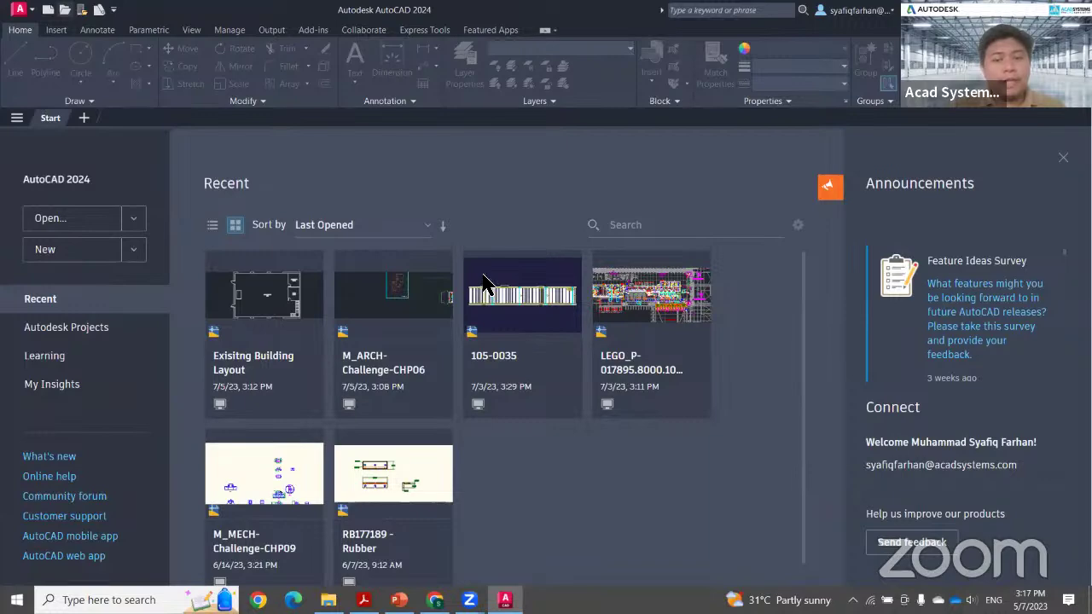
- Reopen M_ARCH-Challenge-CHP06.dwg from the External Reference folder in AutoCAD
{"action": "key", "text": "ctrl+o"}
{"action": "left_click", "coordinate": [476, 211]}
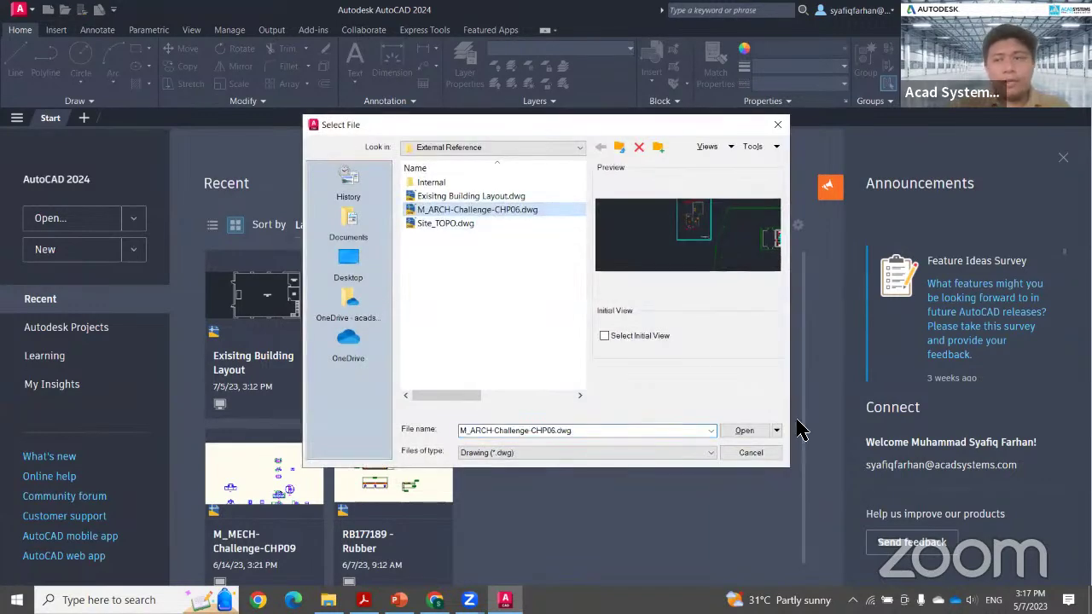
{"action": "left_click", "coordinate": [744, 432]}
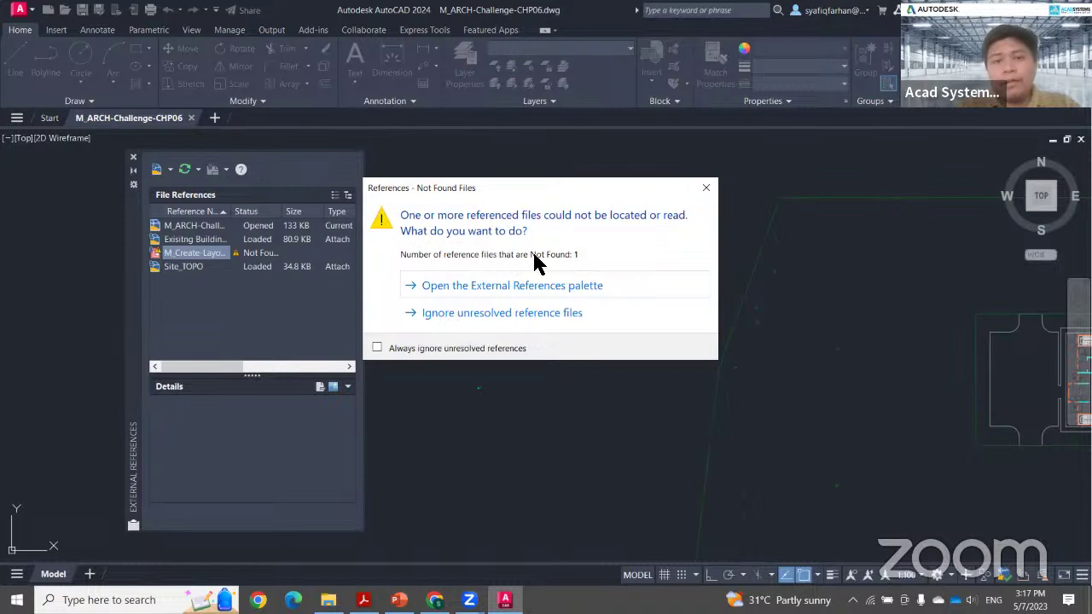
- Open the External References palette from the missing-files warning, widen the reference name column, and select the missing PDF reference
{"action": "left_click", "coordinate": [595, 287]}
{"action": "left_click_drag", "start_coordinate": [126, 301], "coordinate": [111, 291]}
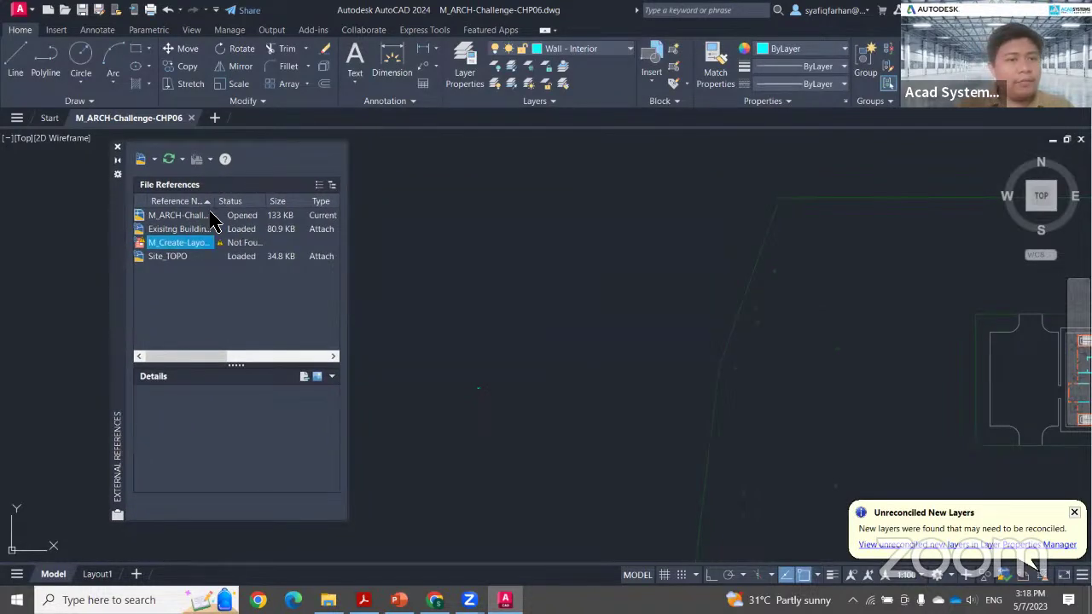
{"action": "left_click_drag", "start_coordinate": [222, 200], "coordinate": [271, 201]}
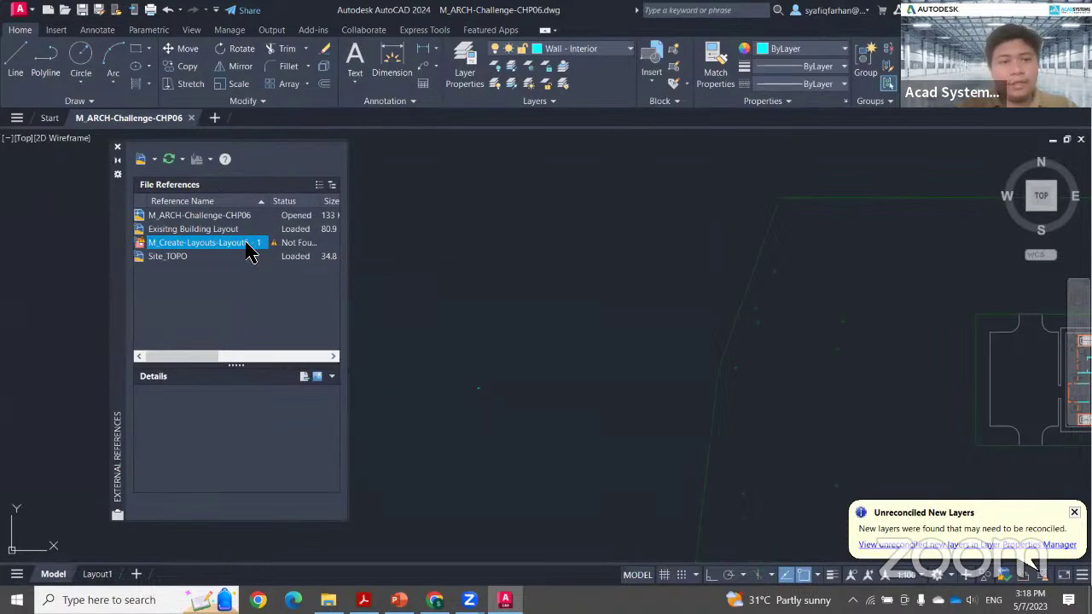
{"action": "left_click", "coordinate": [250, 249]}
{"action": "mouse_move", "coordinate": [122, 325]}
{"action": "left_mouse_down"}
{"action": "mouse_move", "coordinate": [556, 165]}
{"action": "mouse_move", "coordinate": [457, 224]}
{"action": "left_mouse_up"}
{"action": "left_click", "coordinate": [547, 374]}
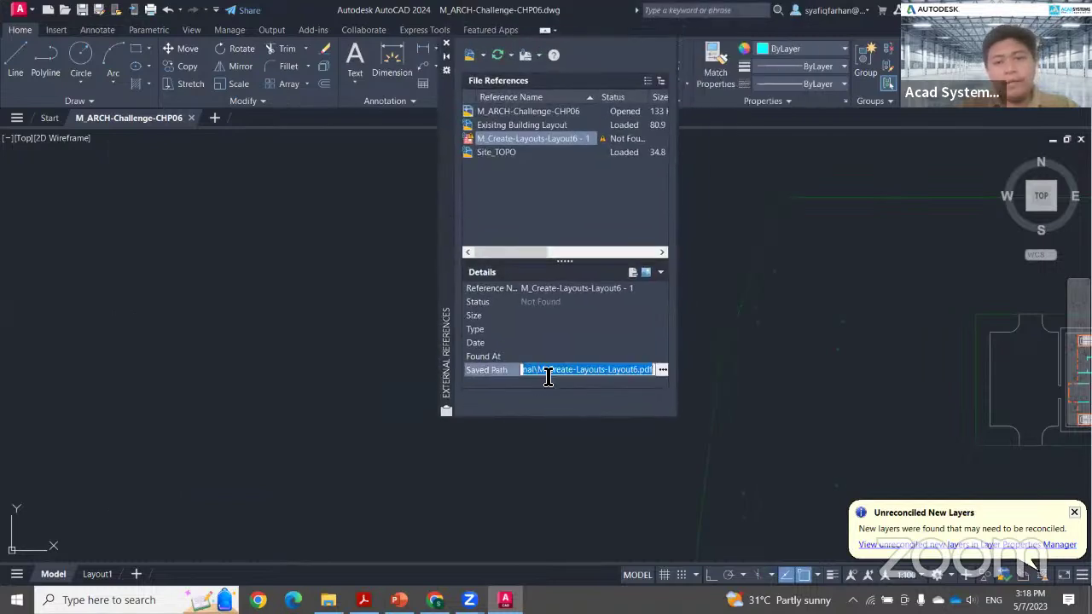
{"action": "left_click_drag", "start_coordinate": [542, 374], "coordinate": [483, 378]}
{"action": "left_click", "coordinate": [539, 370]}
{"action": "left_click_drag", "start_coordinate": [569, 373], "coordinate": [658, 373]}
{"action": "left_click", "coordinate": [663, 369]}
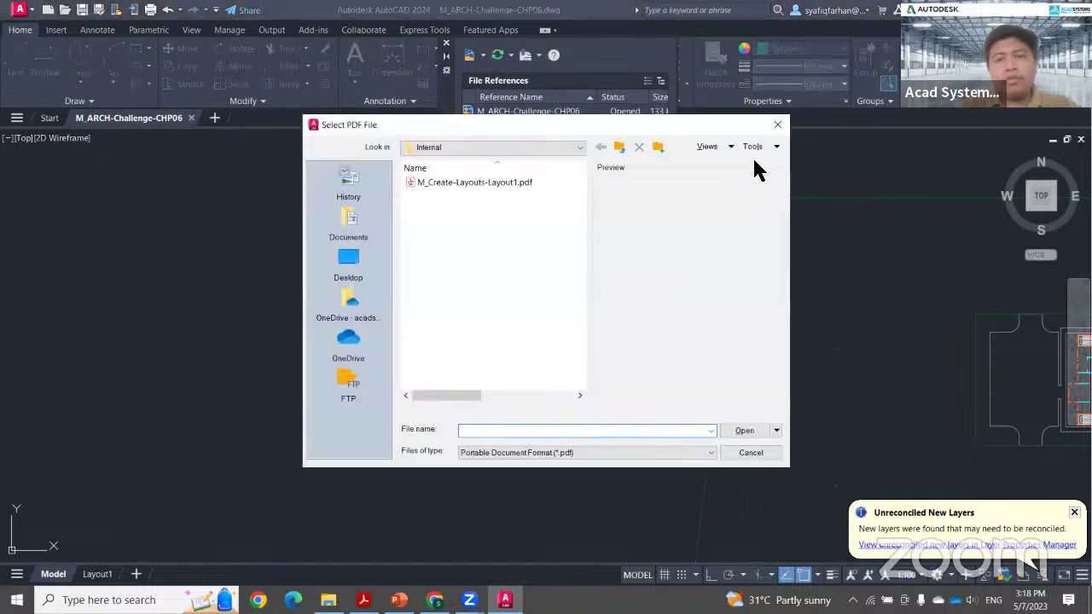
{"action": "key", "text": "Escape"}
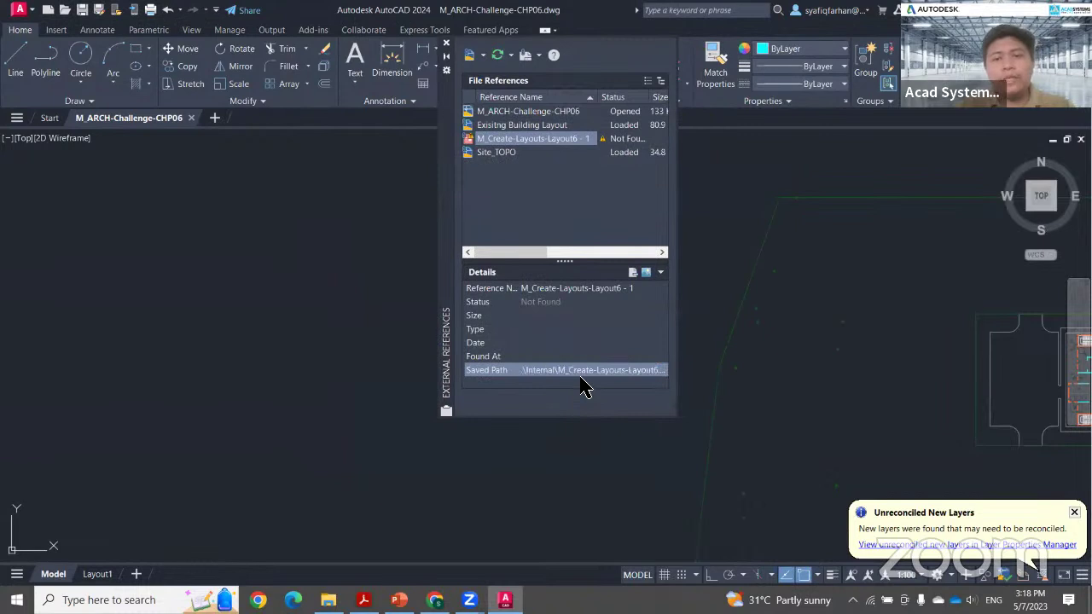
- Repath the missing PDF reference to M_Create-Layouts-Layout1.pdf in the Internal folder and bring the reloaded underlay into view
{"action": "left_click", "coordinate": [589, 371]}
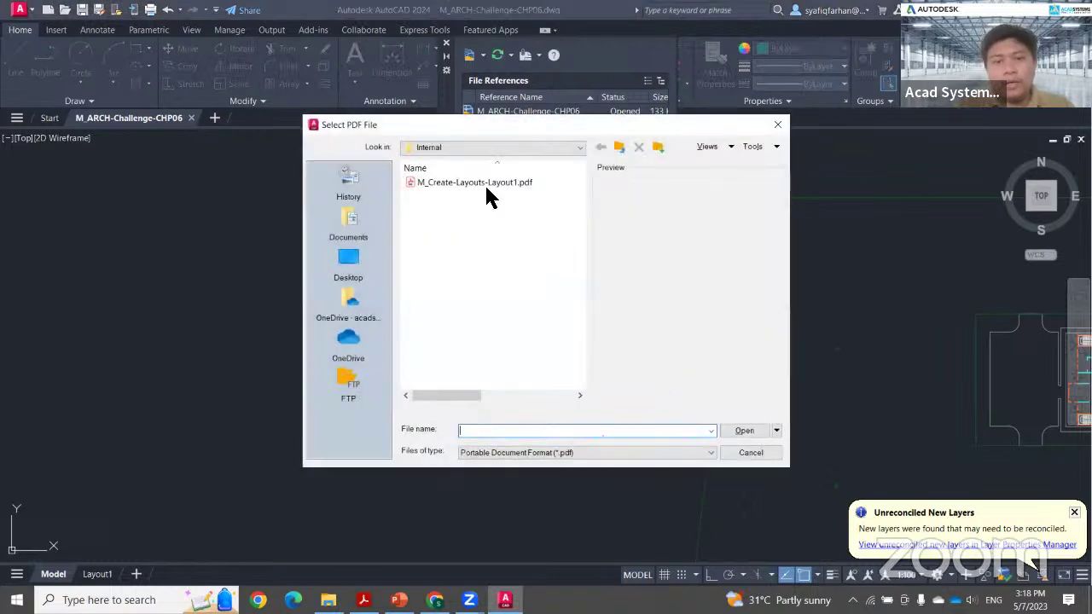
{"action": "left_click", "coordinate": [486, 186]}
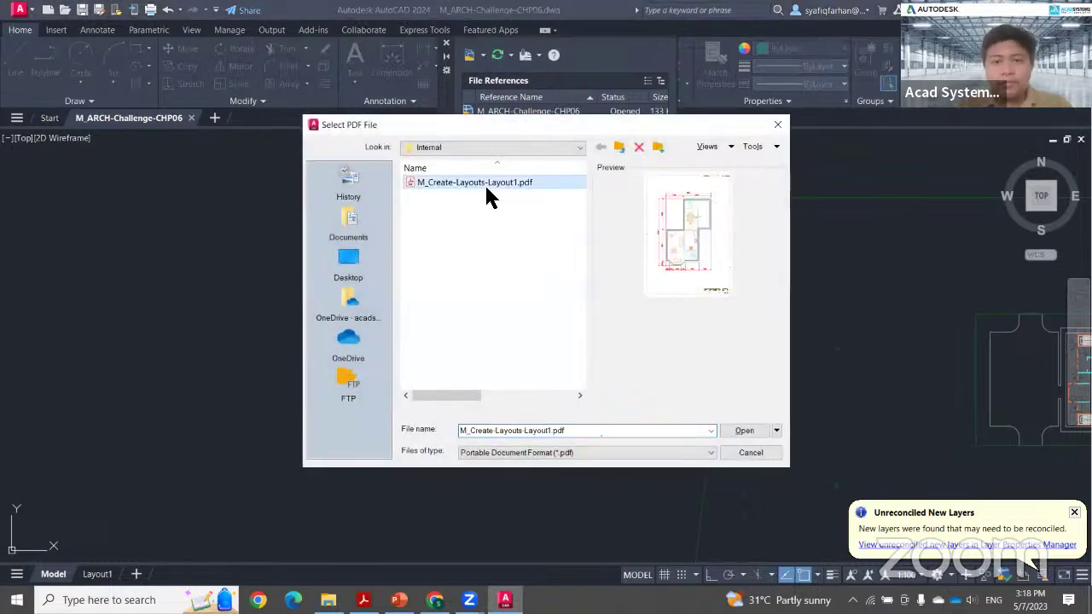
{"action": "left_click", "coordinate": [735, 428]}
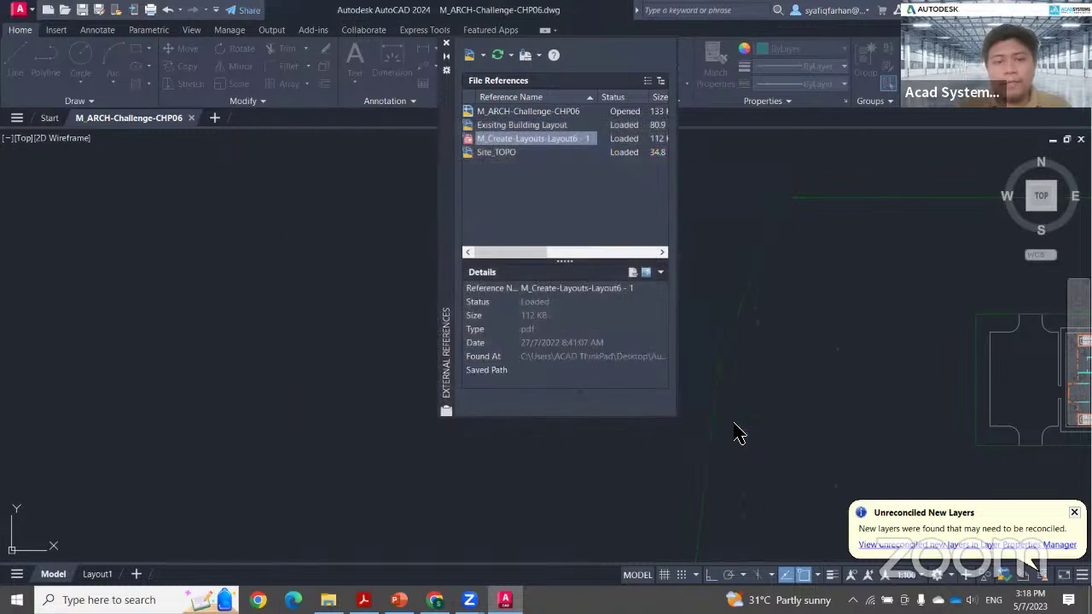
{"action": "scroll", "coordinate": [708, 355], "scroll_direction": "down", "scroll_amount": 6}
{"action": "mouse_move", "coordinate": [709, 356]}
{"action": "middle_mouse_down"}
{"action": "mouse_move", "coordinate": [794, 363]}
{"action": "mouse_move", "coordinate": [812, 378]}
{"action": "middle_mouse_up"}
{"action": "scroll", "coordinate": [773, 359], "scroll_direction": "up", "scroll_amount": 4}
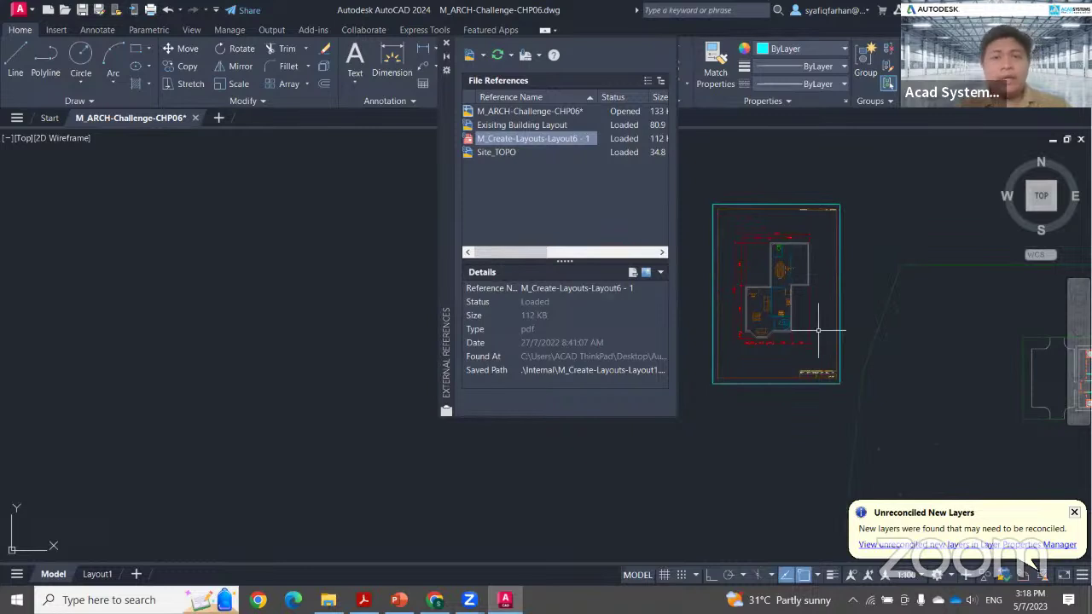
- Close the External References palette and check the reloaded PDF underlay beside the site plan
{"action": "left_click_drag", "start_coordinate": [447, 237], "coordinate": [307, 332]}
{"action": "left_click", "coordinate": [304, 138]}
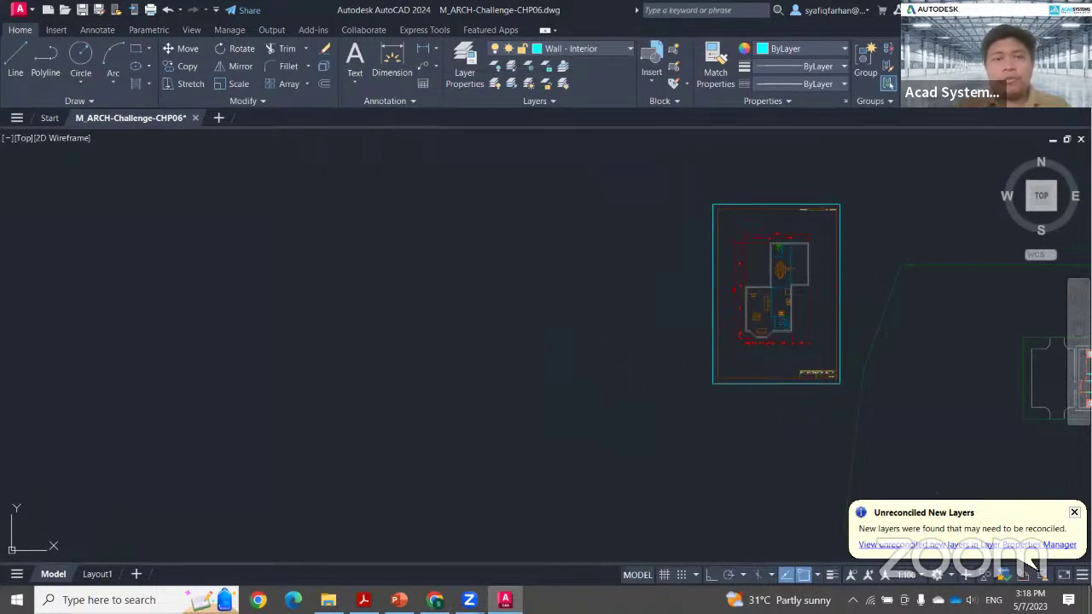
{"action": "mouse_move", "coordinate": [694, 416]}
{"action": "middle_mouse_down"}
{"action": "mouse_move", "coordinate": [373, 437]}
{"action": "mouse_move", "coordinate": [319, 385]}
{"action": "middle_mouse_up"}
{"action": "scroll", "coordinate": [358, 384], "scroll_direction": "up", "scroll_amount": 2}
{"action": "middle_click_drag", "start_coordinate": [571, 359], "coordinate": [358, 333]}
{"action": "scroll", "coordinate": [557, 340], "scroll_direction": "up", "scroll_amount": 4}
{"action": "scroll", "coordinate": [556, 341], "scroll_direction": "down", "scroll_amount": 5}
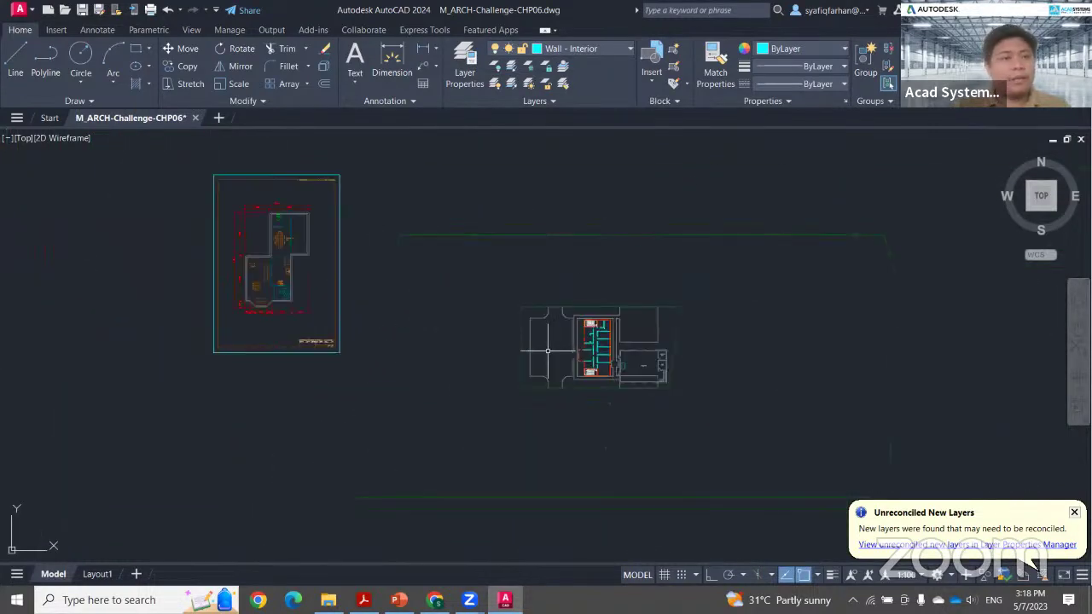
{"action": "middle_click_drag", "start_coordinate": [425, 365], "coordinate": [446, 376]}
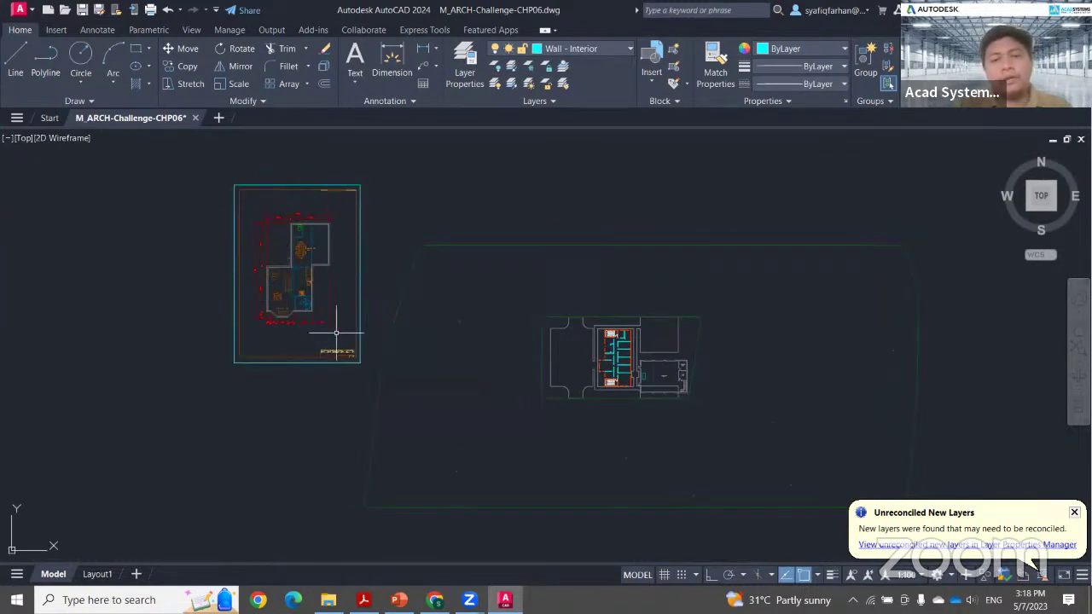
{"action": "mouse_move", "coordinate": [422, 333]}
{"action": "middle_mouse_down"}
{"action": "mouse_move", "coordinate": [435, 313]}
{"action": "mouse_move", "coordinate": [427, 324]}
{"action": "middle_mouse_up"}
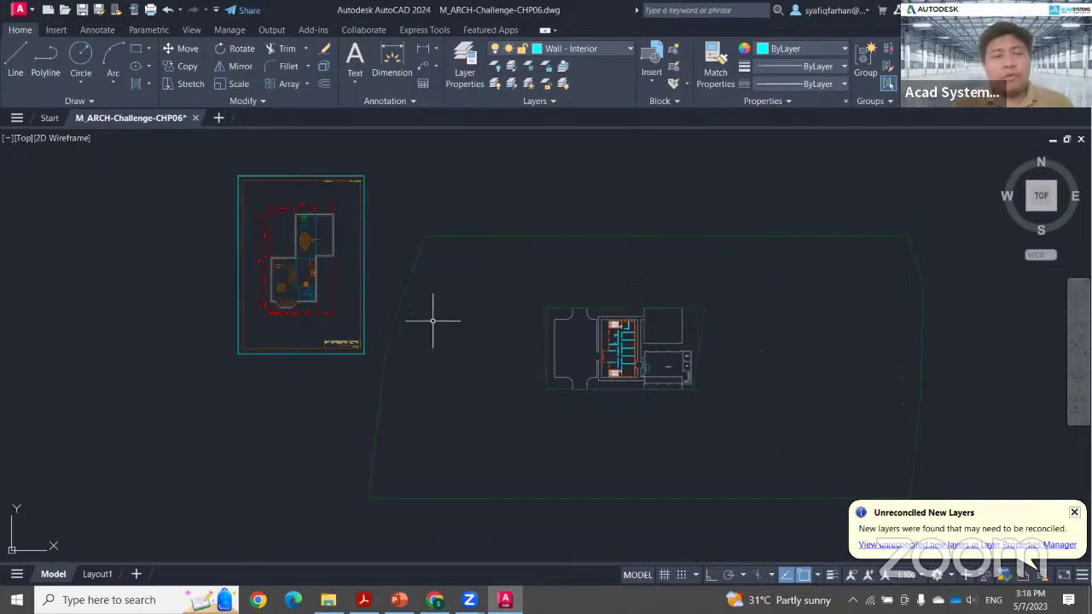
- Delete the PDF underlay beside the site boundary from the drawing
{"action": "left_click", "coordinate": [364, 284]}
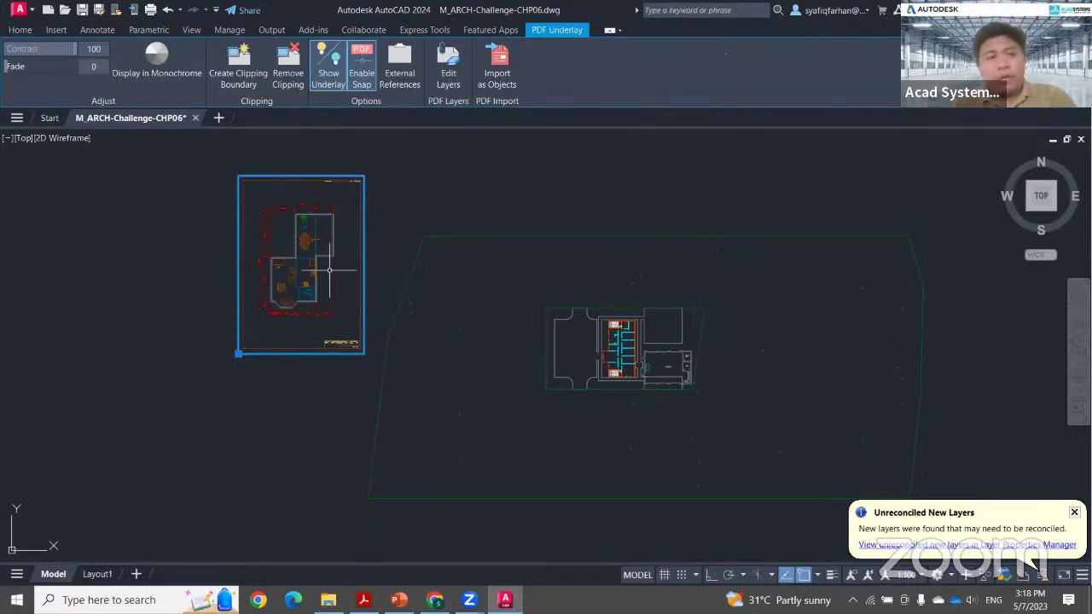
{"action": "key", "text": "Delete"}
{"action": "mouse_move", "coordinate": [440, 366]}
{"action": "middle_mouse_down"}
{"action": "mouse_move", "coordinate": [384, 342]}
{"action": "mouse_move", "coordinate": [392, 318]}
{"action": "middle_mouse_up"}
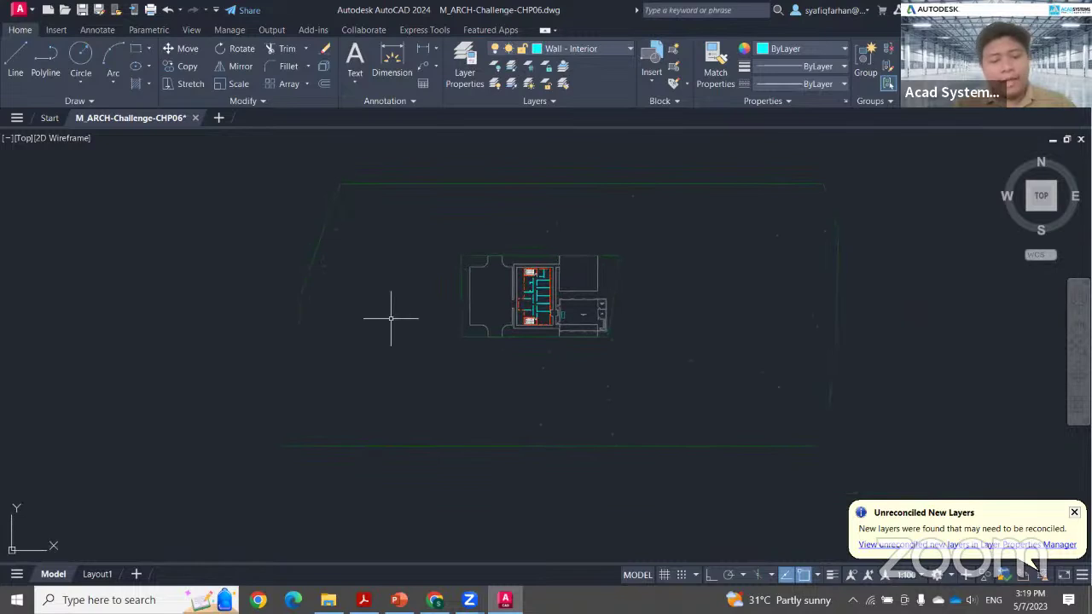
- Detach the unreferenced M_Create-Layouts-Layout6 PDF through the External References palette (XREF), and close the palette
{"action": "type", "text": "Xref"}
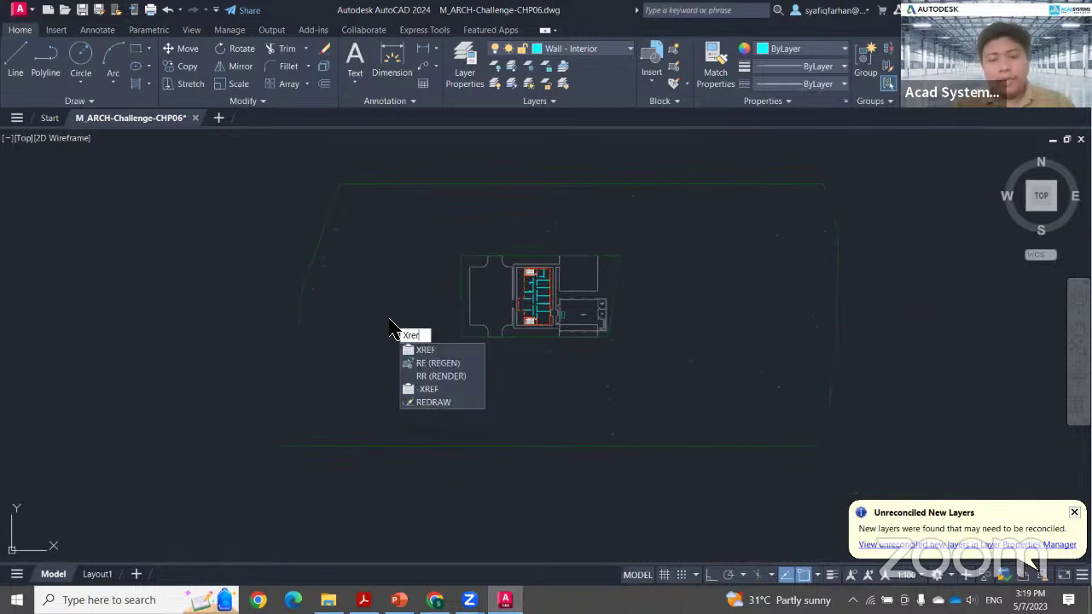
{"action": "key", "text": "BackSpace"}
{"action": "type", "text": "f"}
{"action": "key", "text": "Return"}
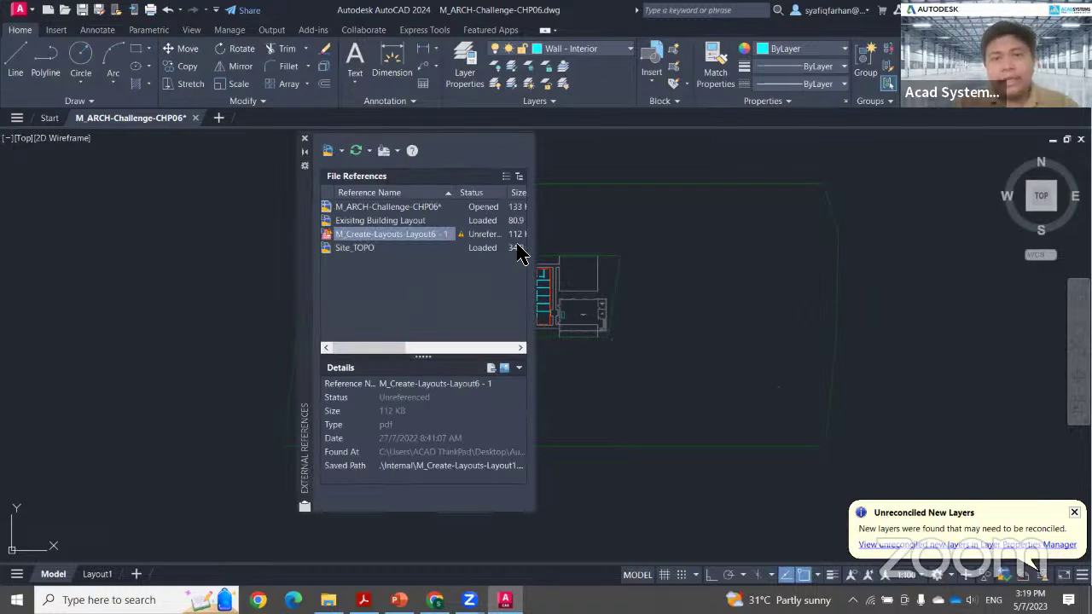
{"action": "left_click_drag", "start_coordinate": [540, 254], "coordinate": [650, 250]}
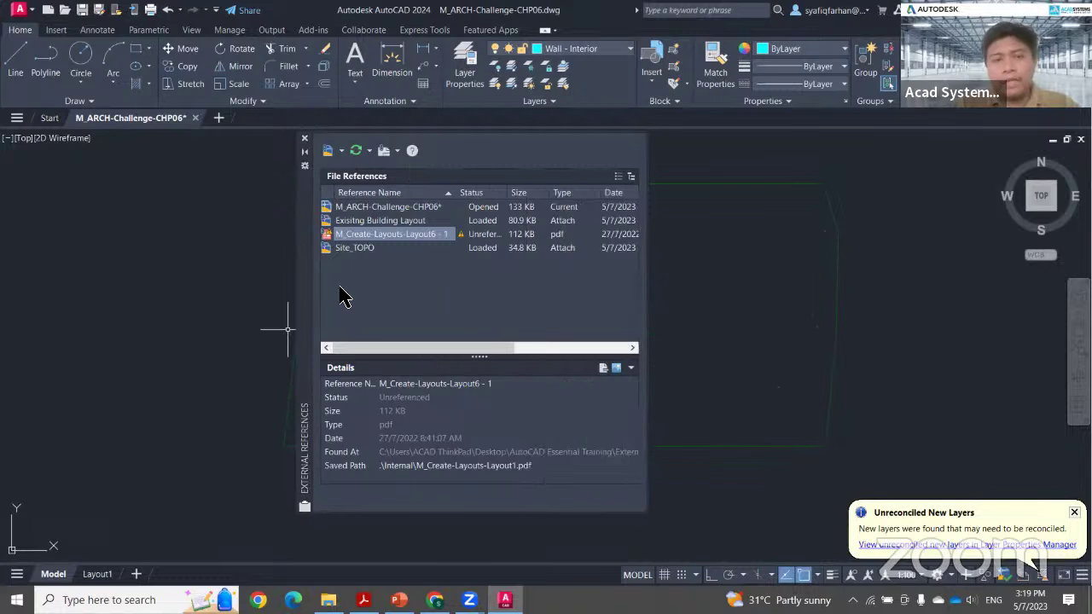
{"action": "left_click_drag", "start_coordinate": [303, 275], "coordinate": [119, 295]}
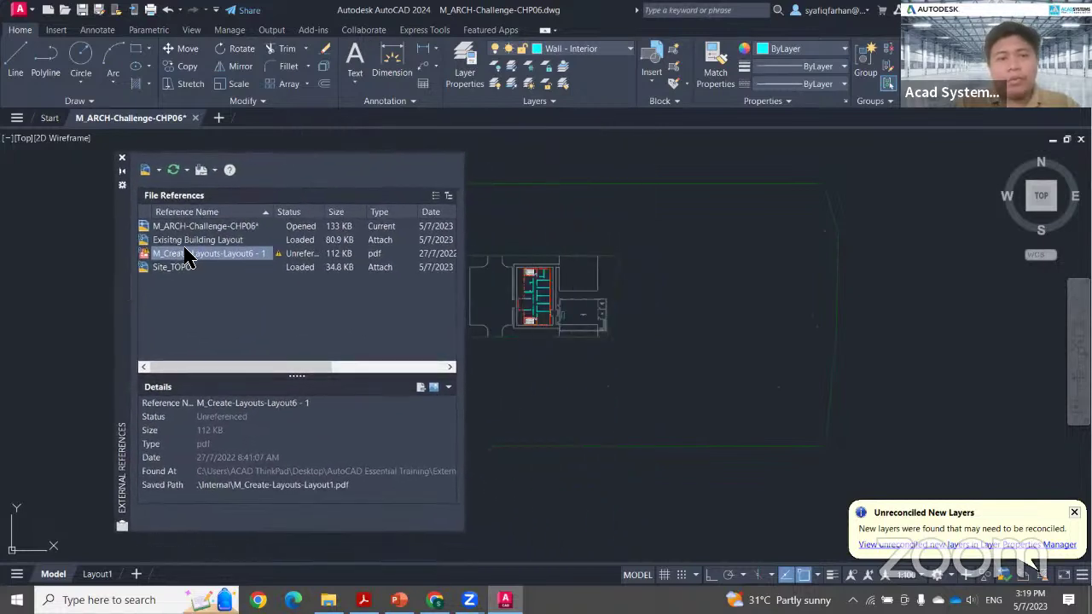
{"action": "right_click", "coordinate": [187, 264]}
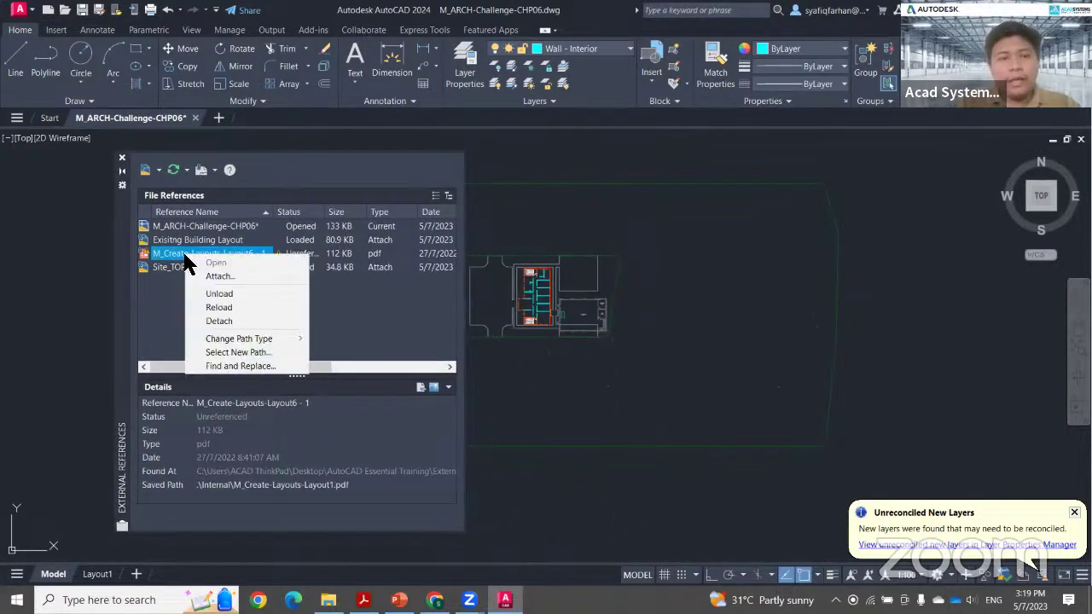
{"action": "left_click", "coordinate": [229, 322]}
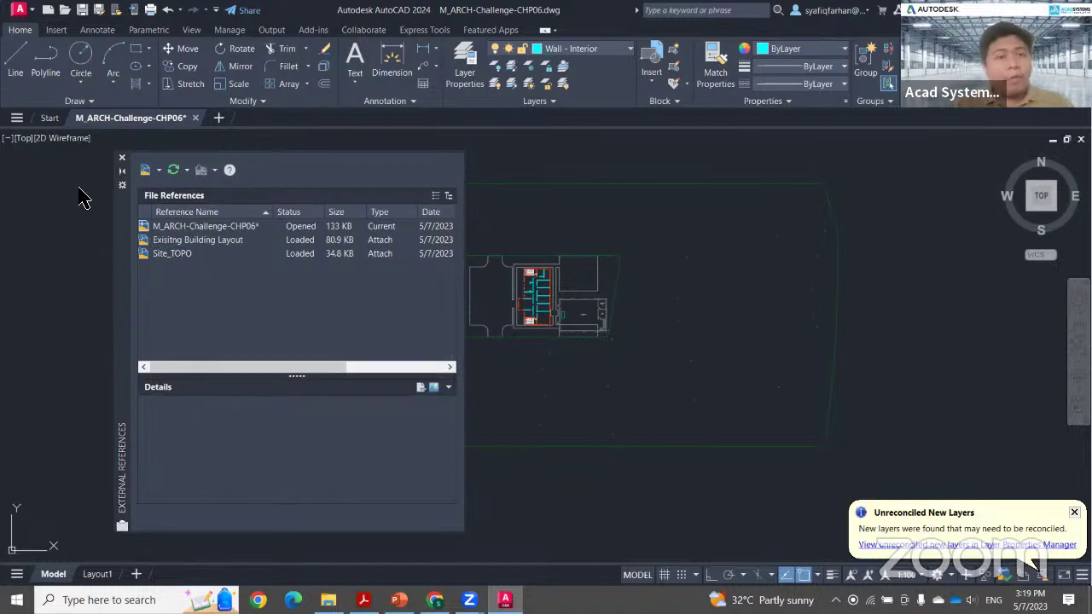
{"action": "left_click", "coordinate": [122, 159]}
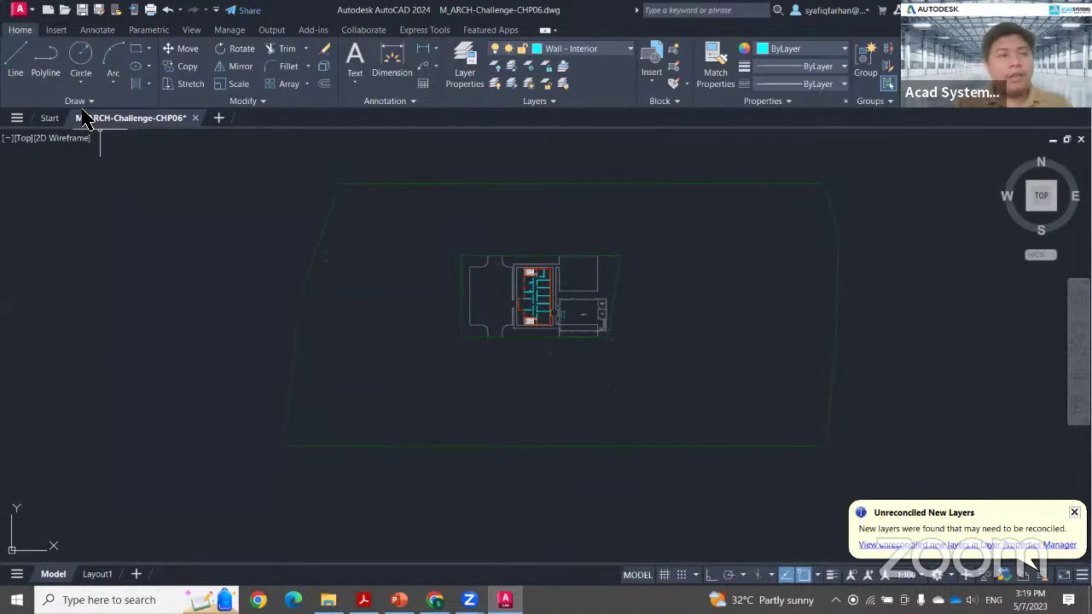
- Open Floor Plan Sample.dwg from the 2-Modify folder of AutoCAD Essential Training
{"action": "left_click", "coordinate": [66, 10]}
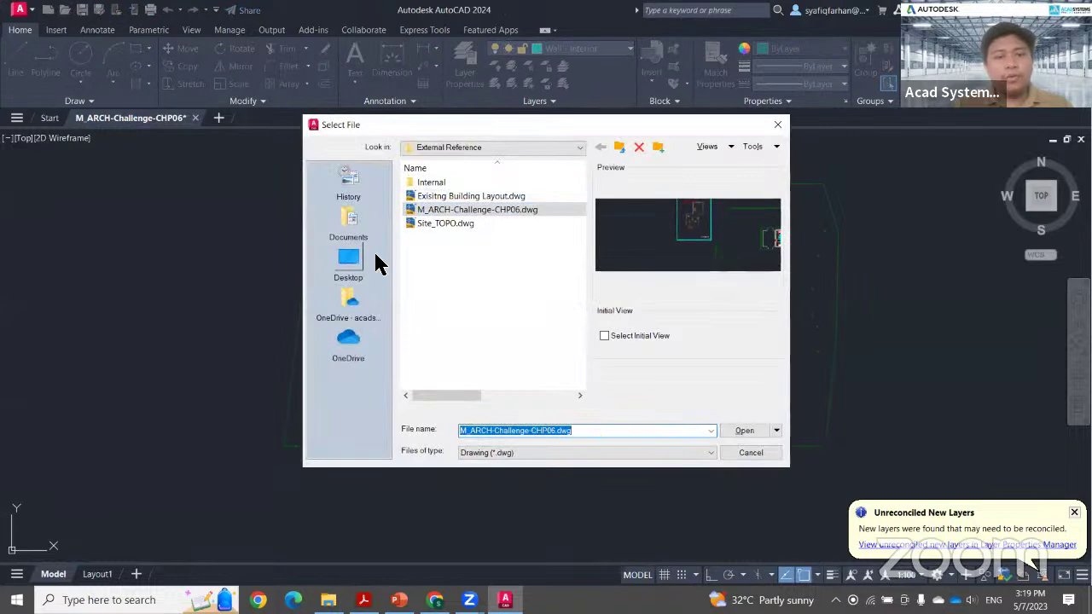
{"action": "left_click", "coordinate": [620, 149]}
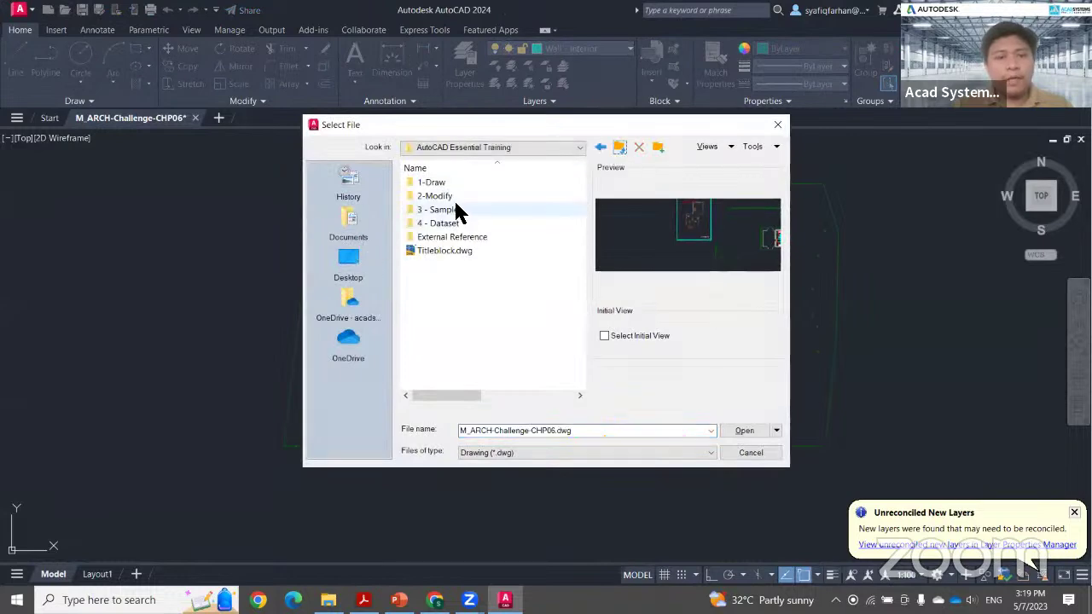
{"action": "double_click", "coordinate": [452, 194]}
{"action": "double_click", "coordinate": [461, 261]}
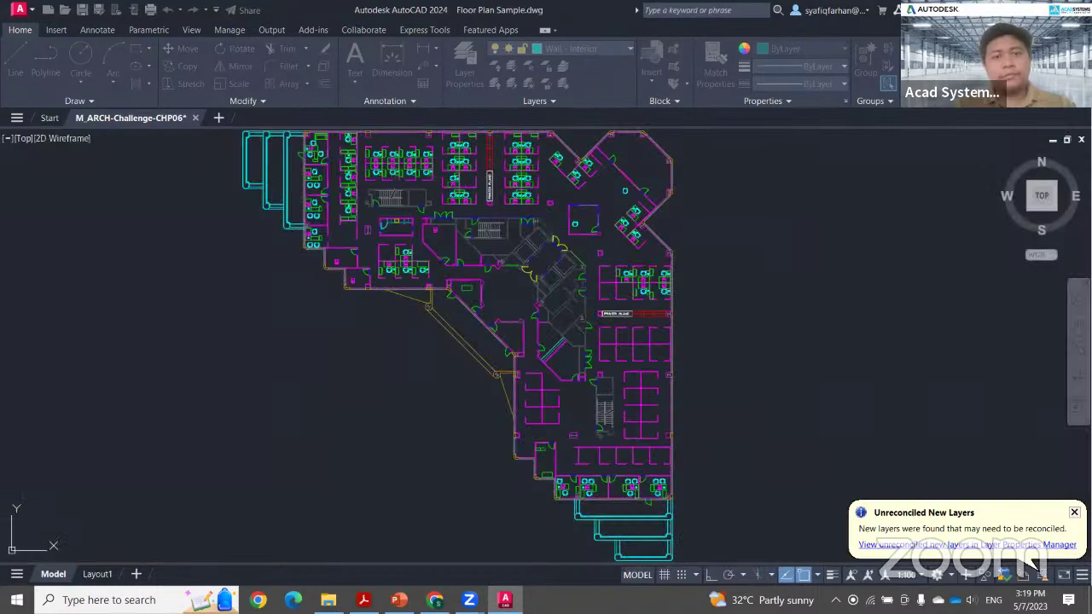
- Examine the details of the Sofa external reference attached to Floor Plan Sample, and close the External References palette
{"action": "mouse_move", "coordinate": [438, 324]}
{"action": "middle_mouse_down"}
{"action": "mouse_move", "coordinate": [489, 358]}
{"action": "mouse_move", "coordinate": [487, 332]}
{"action": "middle_mouse_up"}
{"action": "type", "text": "xr"}
{"action": "key", "text": "Return"}
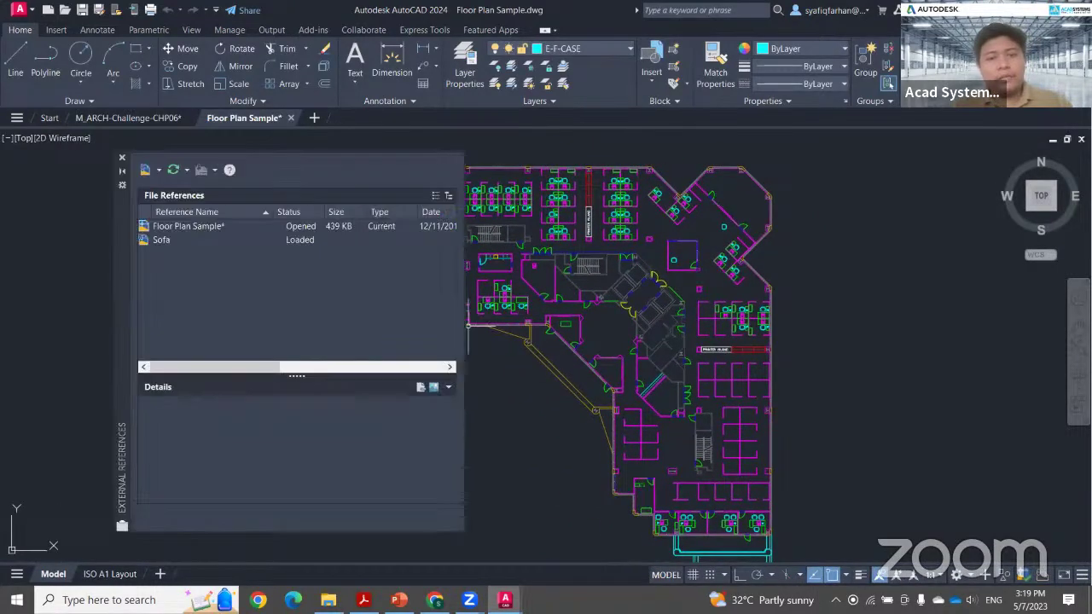
{"action": "left_click", "coordinate": [189, 245]}
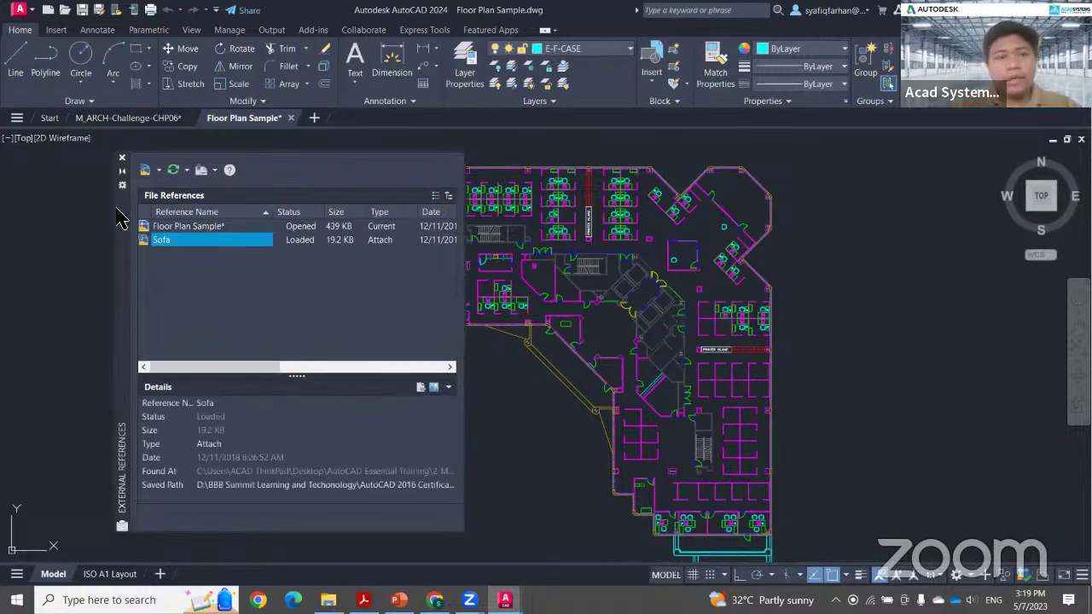
{"action": "left_click", "coordinate": [122, 158]}
{"action": "left_click", "coordinate": [65, 11]}
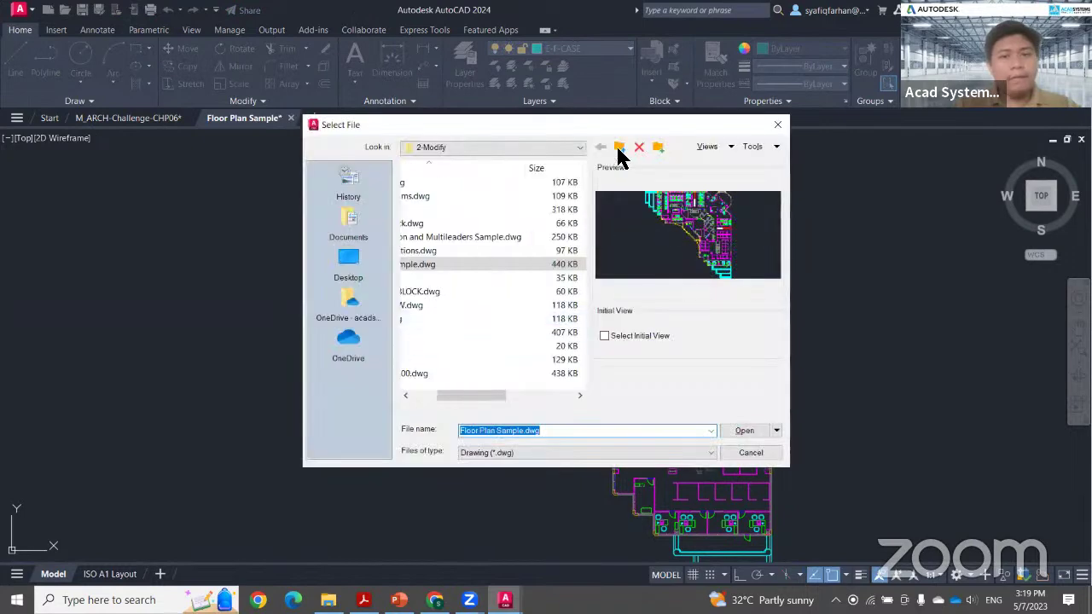
{"action": "left_click", "coordinate": [622, 151]}
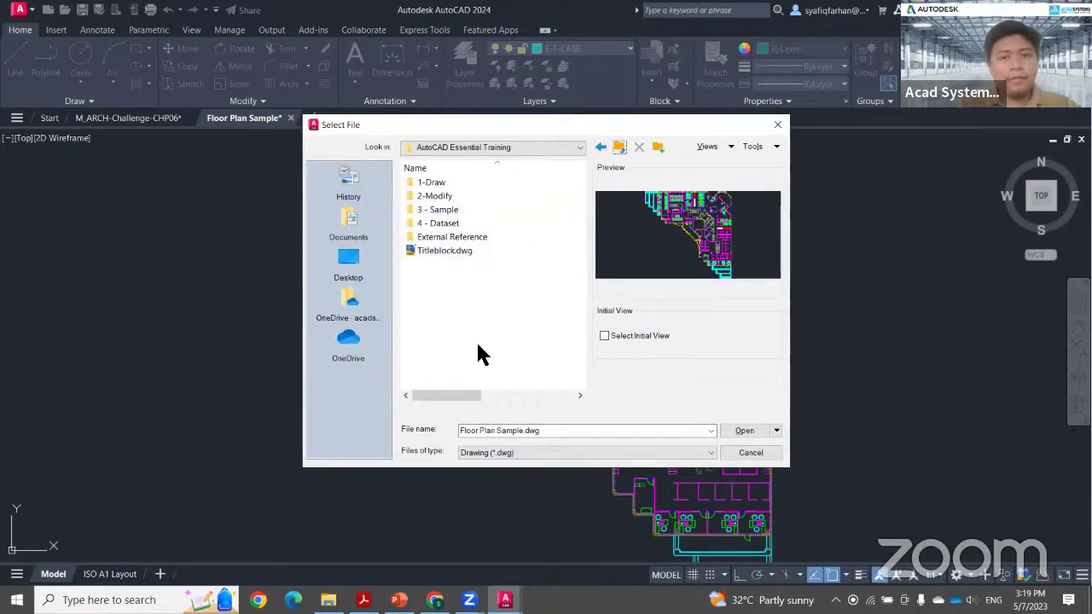
{"action": "double_click", "coordinate": [453, 210]}
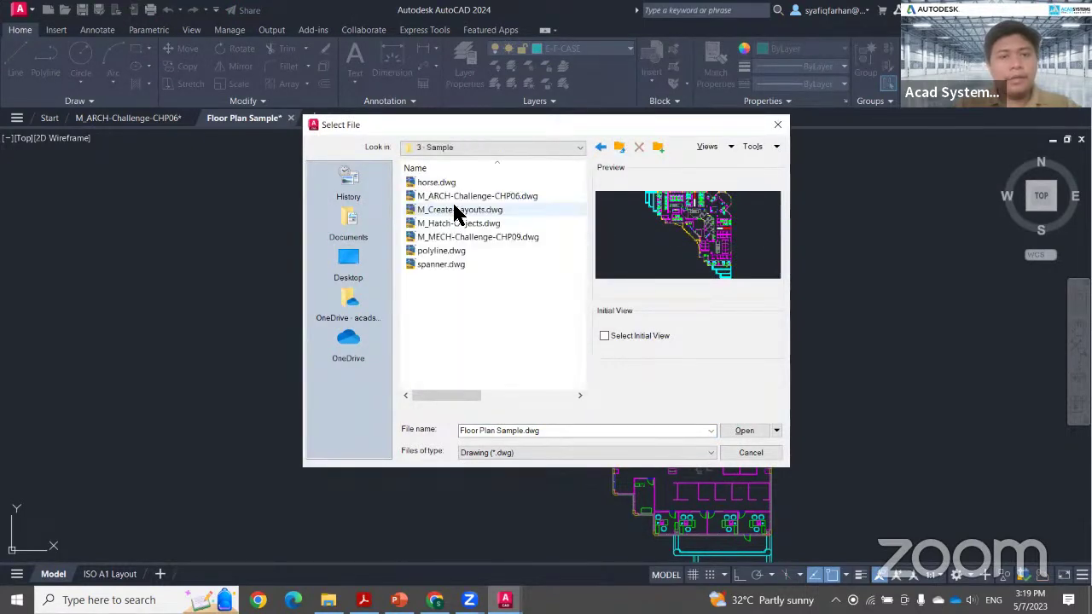
{"action": "left_click", "coordinate": [478, 235]}
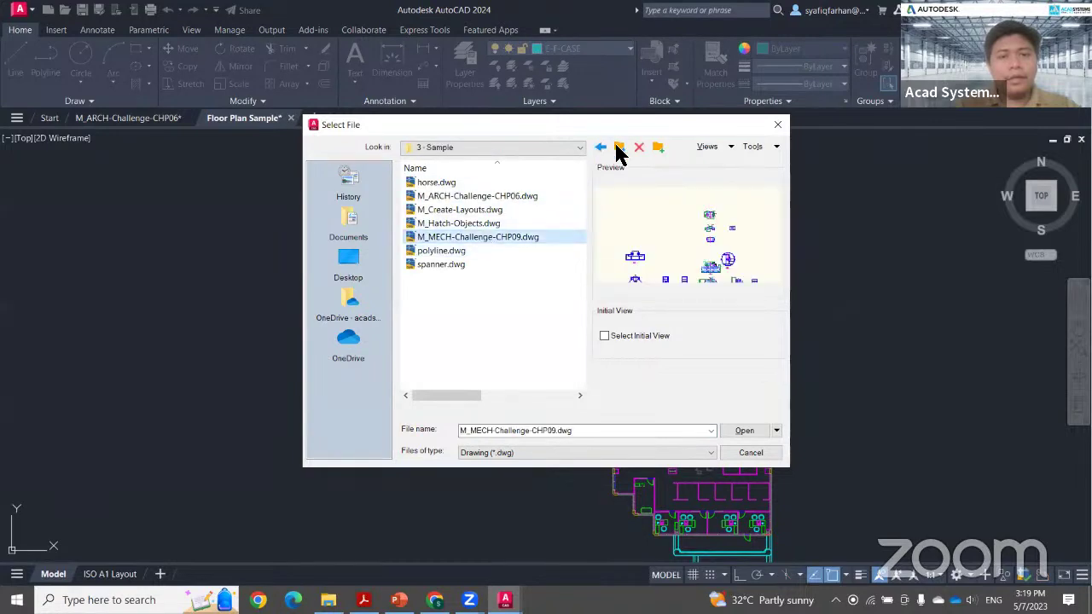
{"action": "left_click", "coordinate": [777, 125]}
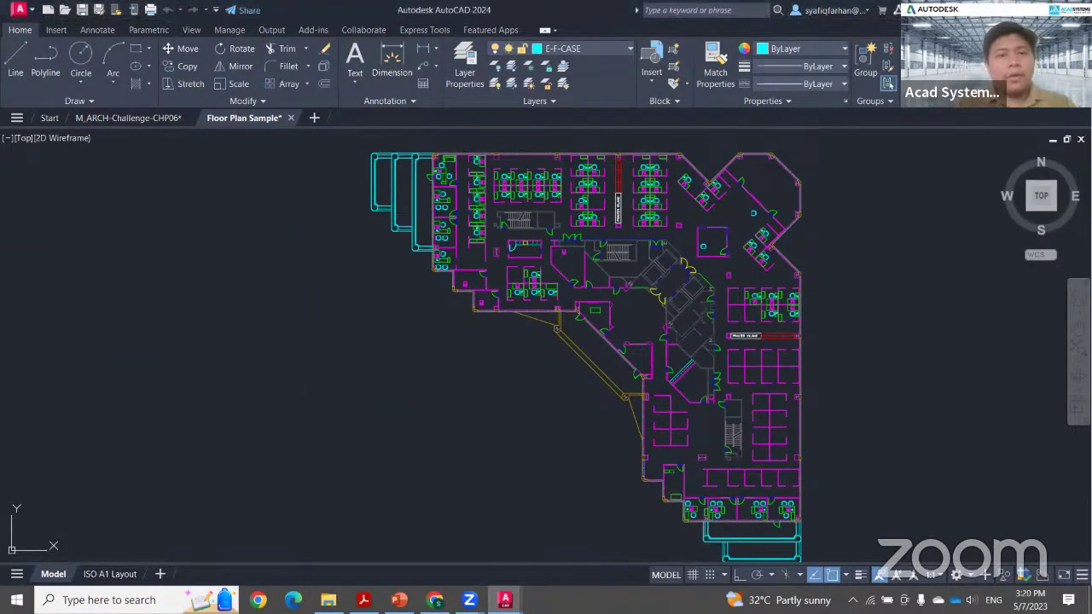
{"action": "scroll", "coordinate": [303, 241], "scroll_direction": "up", "scroll_amount": 2}
{"action": "middle_click_drag", "start_coordinate": [554, 246], "coordinate": [502, 308]}
{"action": "scroll", "coordinate": [375, 266], "scroll_direction": "up", "scroll_amount": 2}
{"action": "middle_click_drag", "start_coordinate": [374, 265], "coordinate": [301, 264]}
{"action": "scroll", "coordinate": [339, 275], "scroll_direction": "down", "scroll_amount": 5}
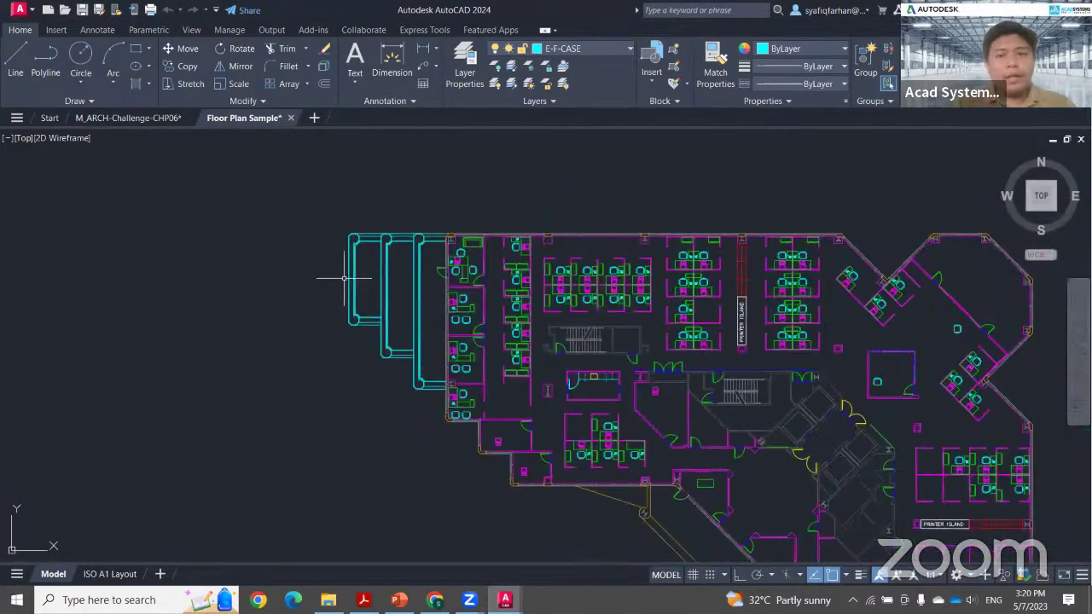
- Switch back to the M_ARCH-Challenge-CHP06 drawing and display its external references with XREF
{"action": "left_click", "coordinate": [156, 121]}
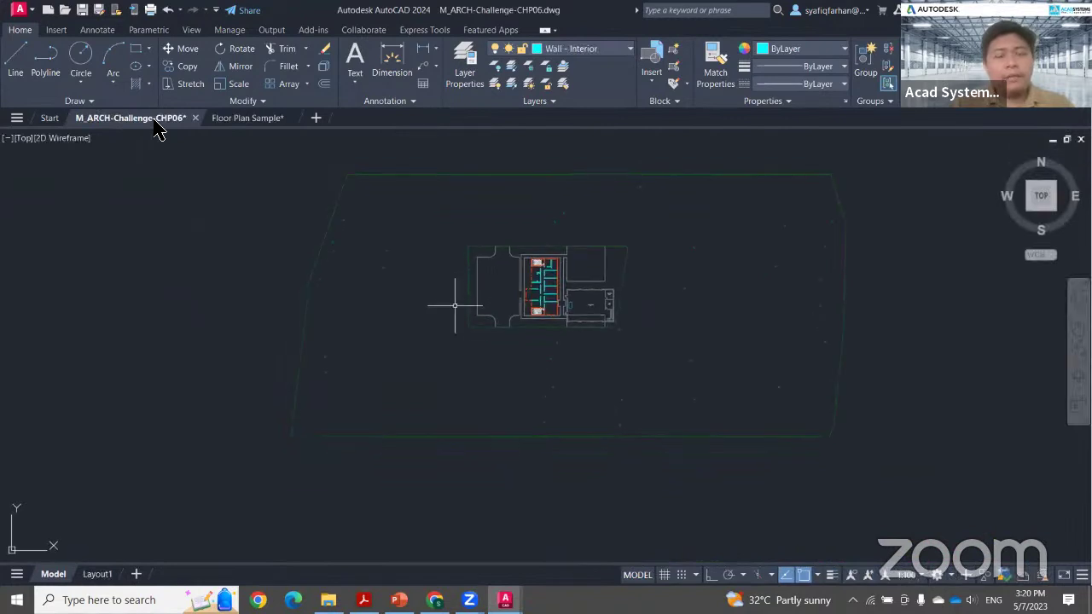
{"action": "type", "text": "xr"}
{"action": "key", "text": "Return"}
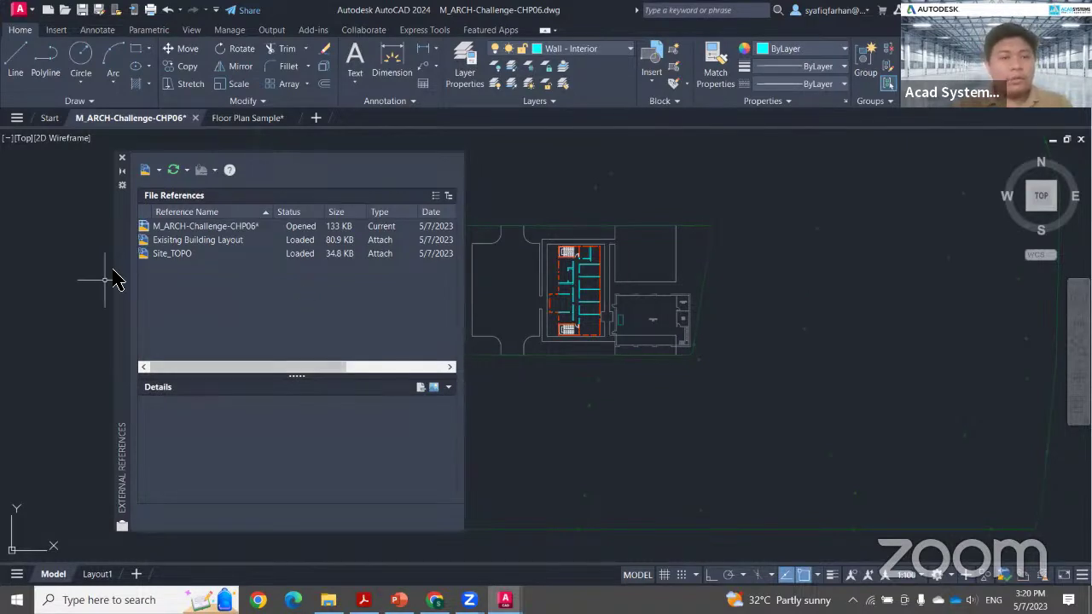
- Examine the details of the Exisitng Building Layout reference, browse for a new saved path, and cancel the path selection
{"action": "left_click", "coordinate": [188, 242]}
{"action": "left_click_drag", "start_coordinate": [119, 320], "coordinate": [138, 230]}
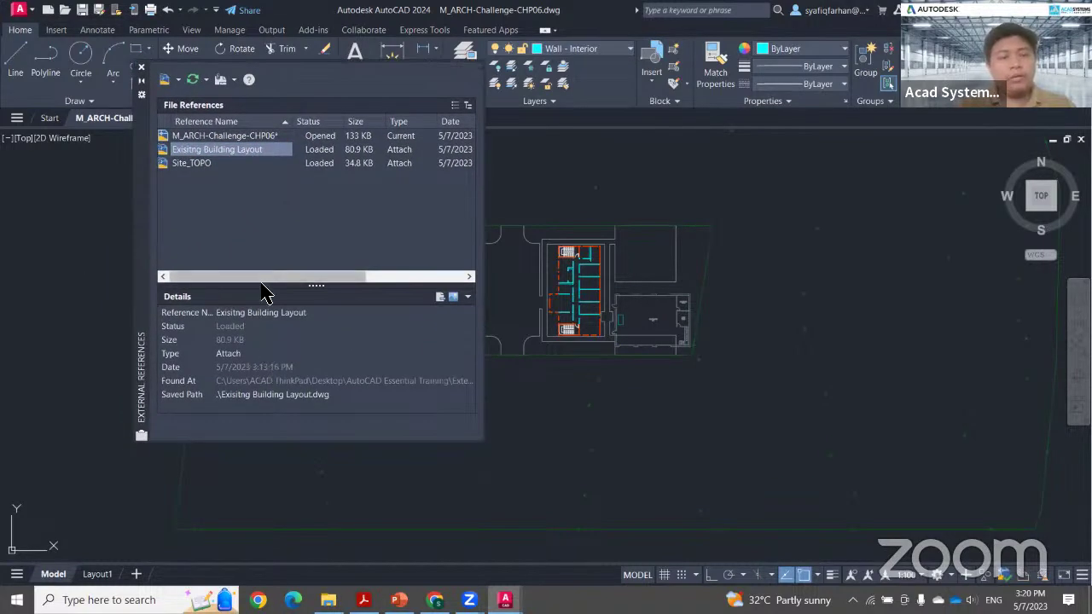
{"action": "left_click", "coordinate": [416, 395]}
{"action": "left_click", "coordinate": [469, 395]}
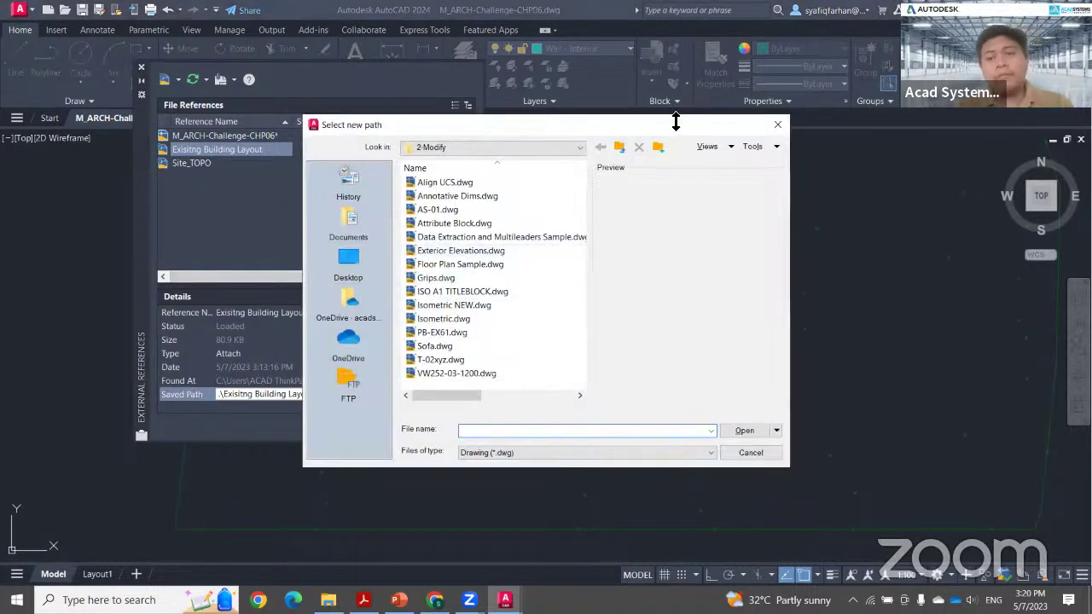
{"action": "left_click", "coordinate": [777, 124]}
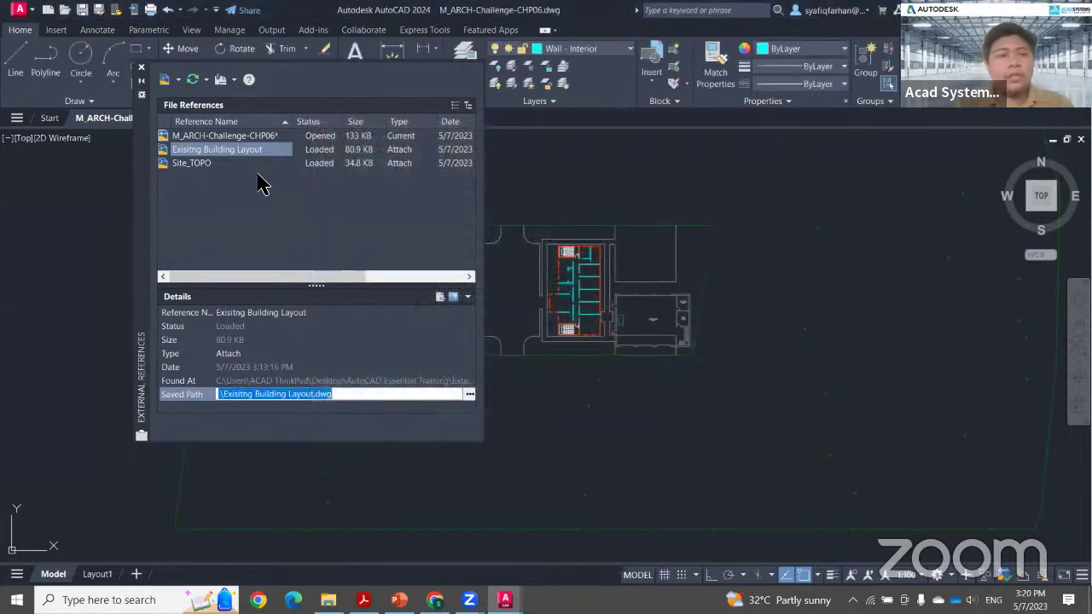
- Unload the Exisitng Building Layout reference from the M_ARCH-Challenge-CHP06 drawing
{"action": "right_click", "coordinate": [257, 155]}
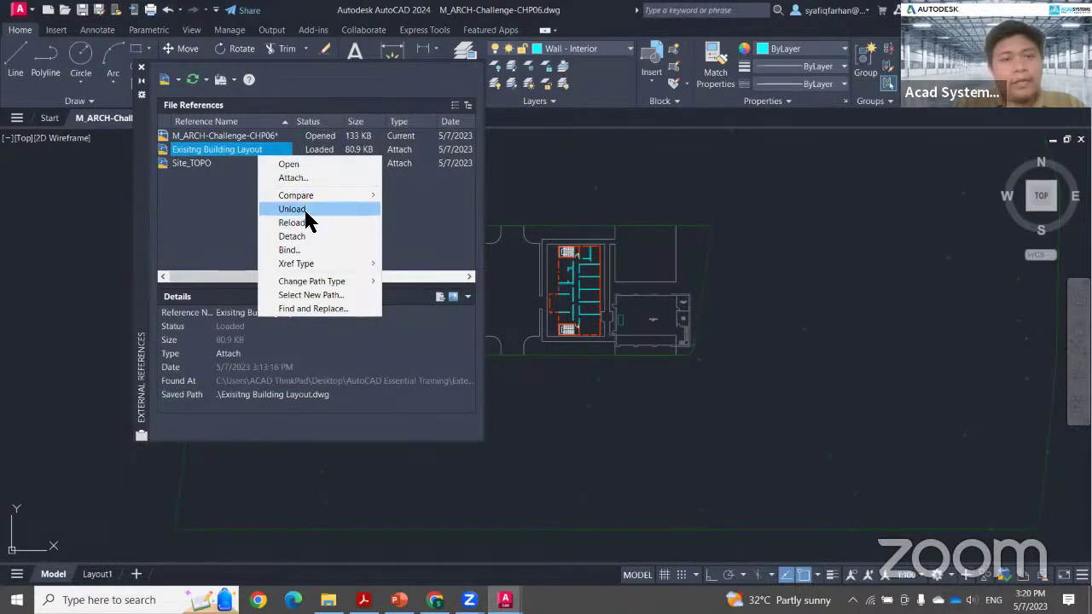
{"action": "mouse_move", "coordinate": [148, 212]}
{"action": "left_mouse_down"}
{"action": "mouse_move", "coordinate": [18, 263]}
{"action": "mouse_move", "coordinate": [122, 248]}
{"action": "mouse_move", "coordinate": [112, 255]}
{"action": "left_mouse_up"}
{"action": "mouse_move", "coordinate": [662, 321]}
{"action": "middle_mouse_down"}
{"action": "mouse_move", "coordinate": [743, 312]}
{"action": "mouse_move", "coordinate": [826, 351]}
{"action": "middle_mouse_up"}
{"action": "scroll", "coordinate": [770, 322], "scroll_direction": "up", "scroll_amount": 2}
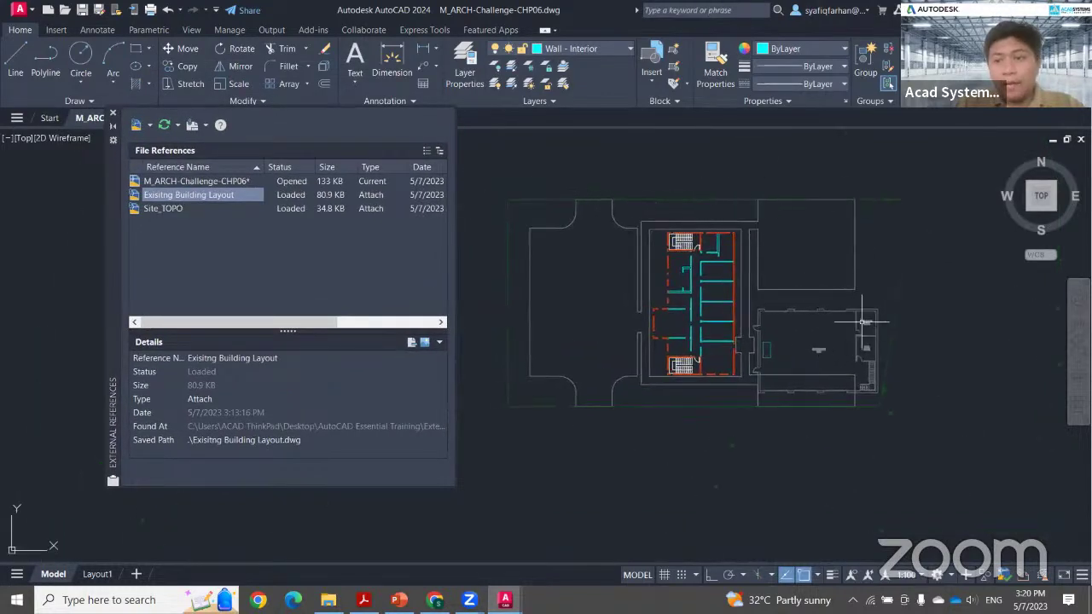
{"action": "right_click", "coordinate": [206, 195]}
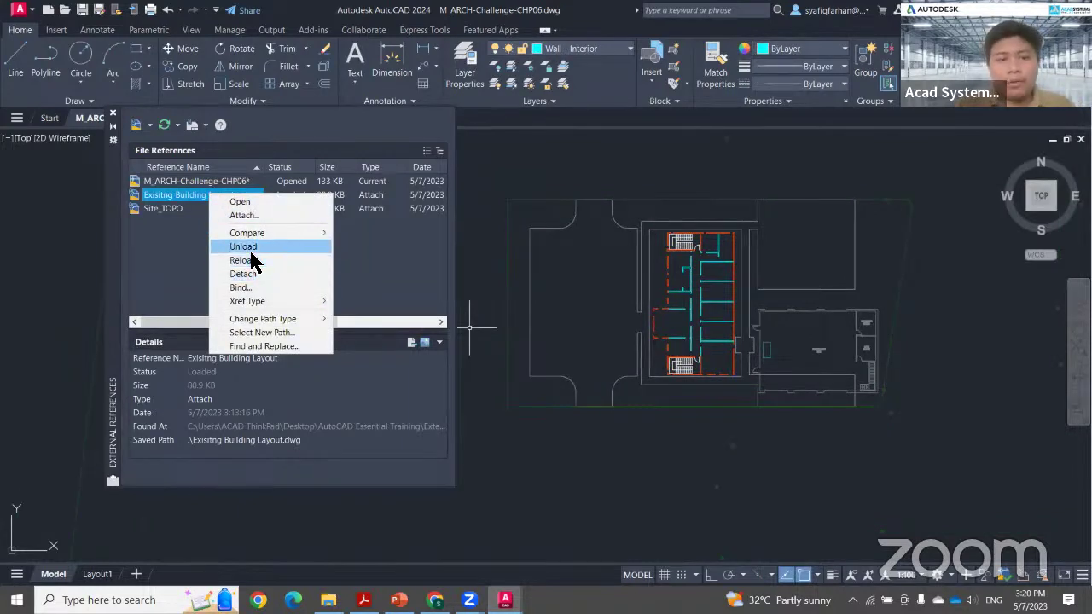
{"action": "left_click", "coordinate": [251, 249]}
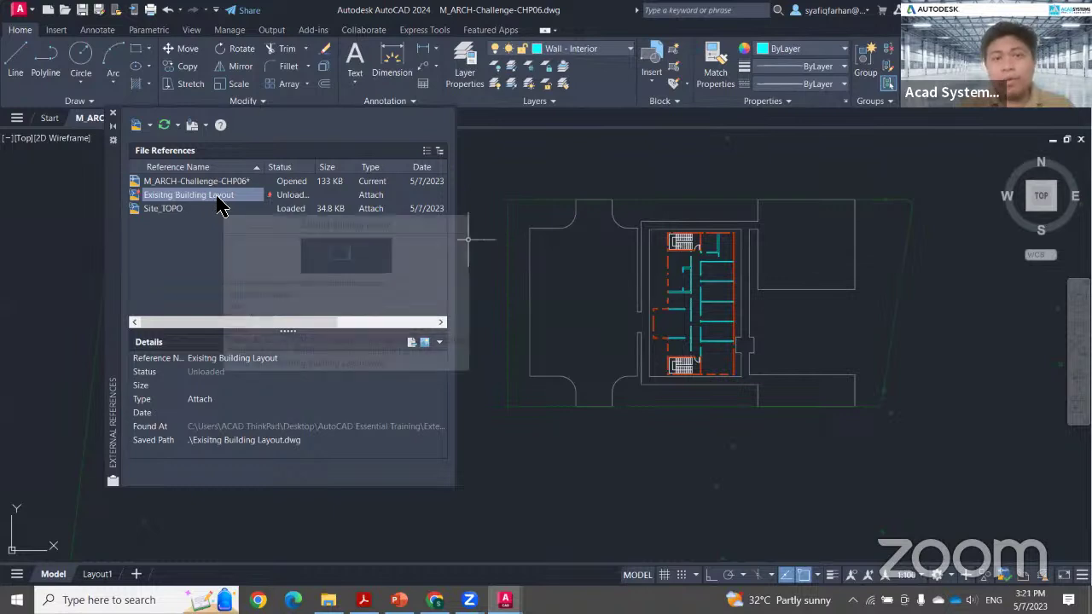
- Detach the Site_TOPO reference and reload the Exisitng Building Layout reference
{"action": "left_click", "coordinate": [213, 211]}
{"action": "right_click", "coordinate": [209, 211]}
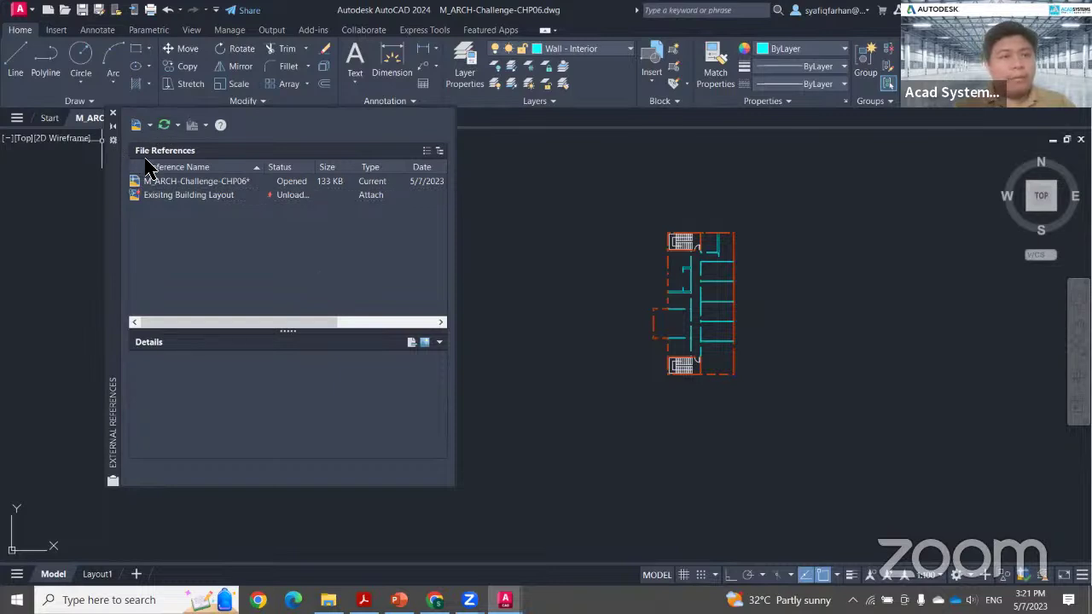
{"action": "left_click", "coordinate": [175, 194]}
{"action": "right_click", "coordinate": [174, 196]}
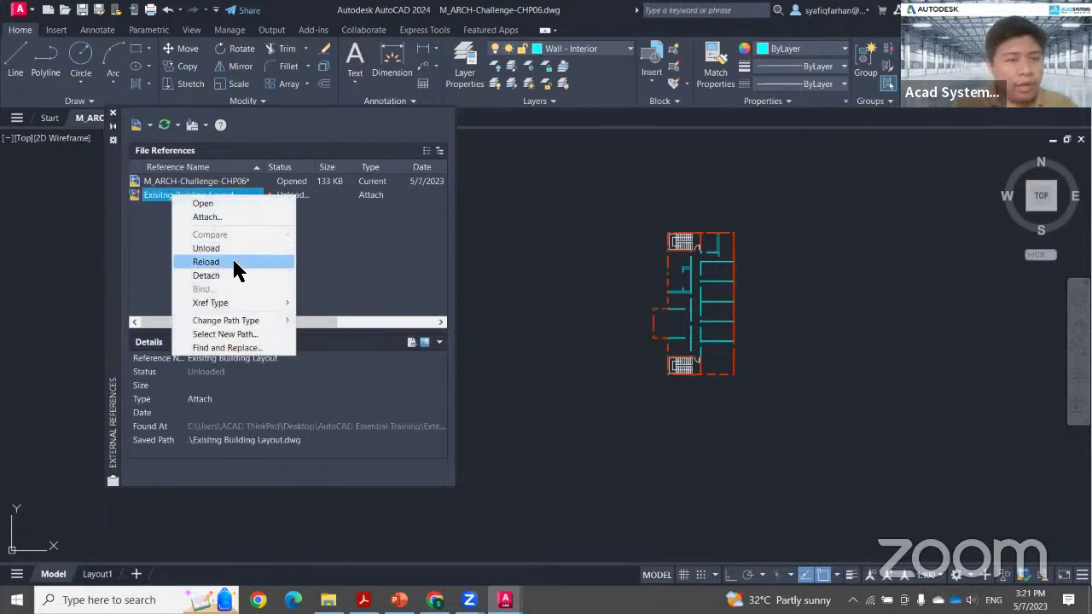
{"action": "left_click", "coordinate": [237, 264]}
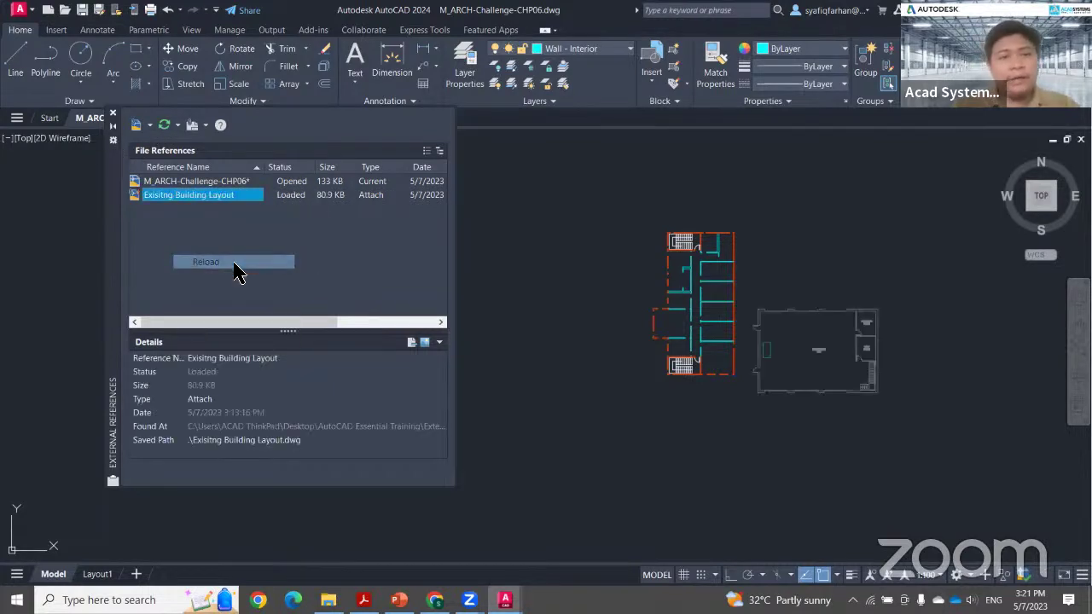
- Attach Site_TOPO.dwg from the External Reference folder as a relative-path attachment at 0,0,0 with scale 1, and close the External References palette
{"action": "left_click", "coordinate": [149, 125]}
{"action": "left_click", "coordinate": [176, 143]}
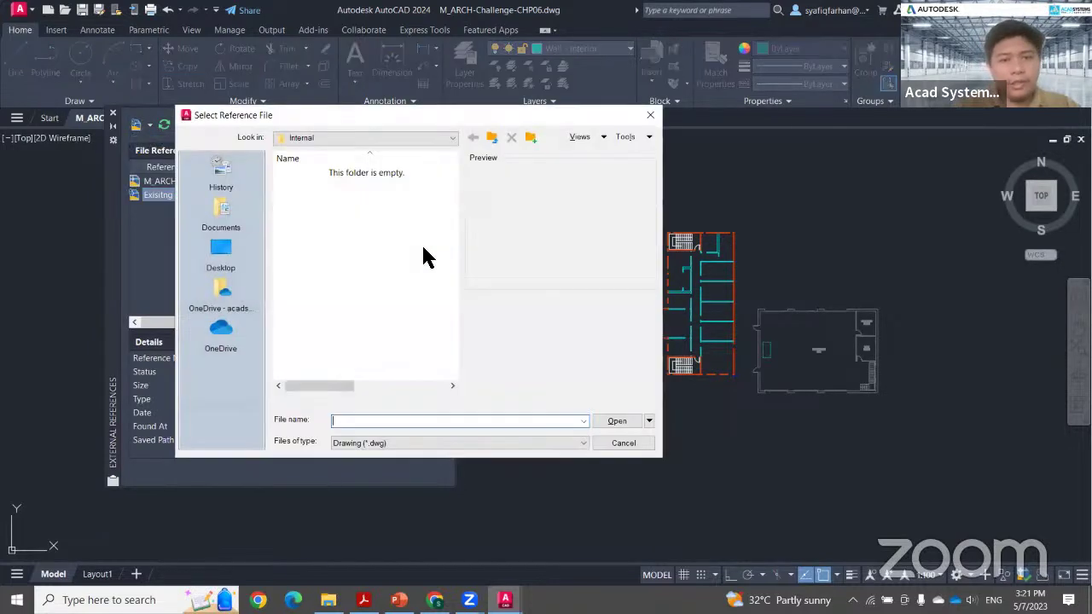
{"action": "left_click", "coordinate": [224, 256]}
{"action": "double_click", "coordinate": [325, 256]}
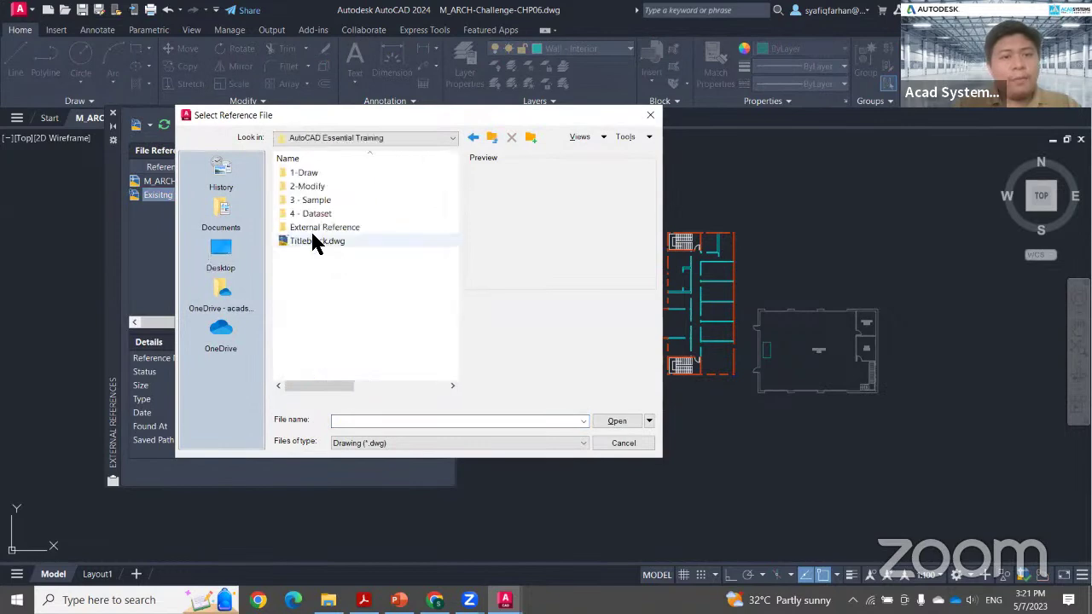
{"action": "double_click", "coordinate": [317, 227]}
{"action": "left_click", "coordinate": [314, 215]}
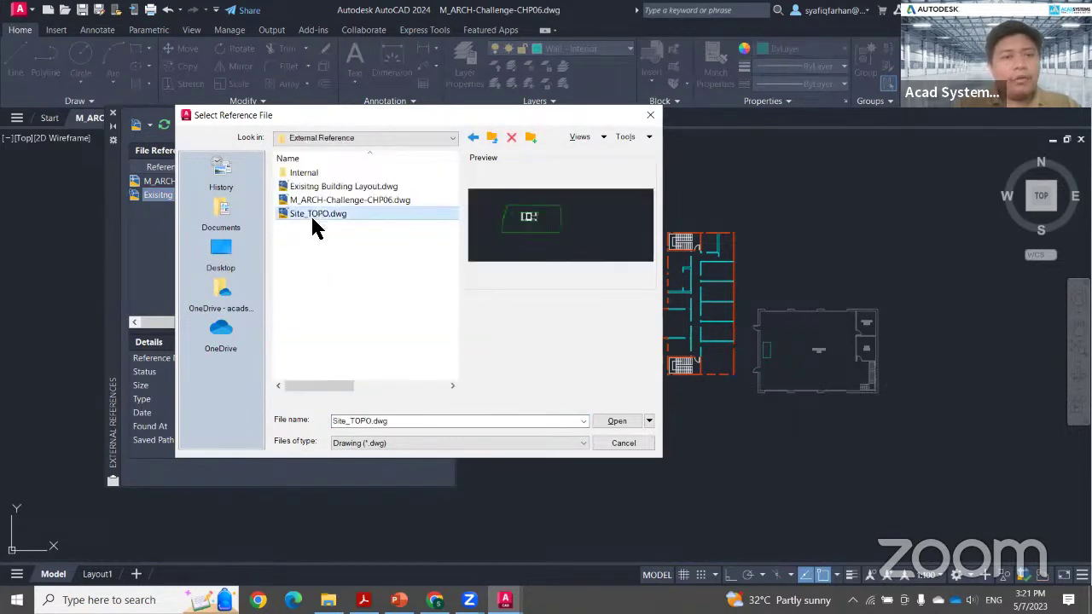
{"action": "left_click", "coordinate": [622, 422]}
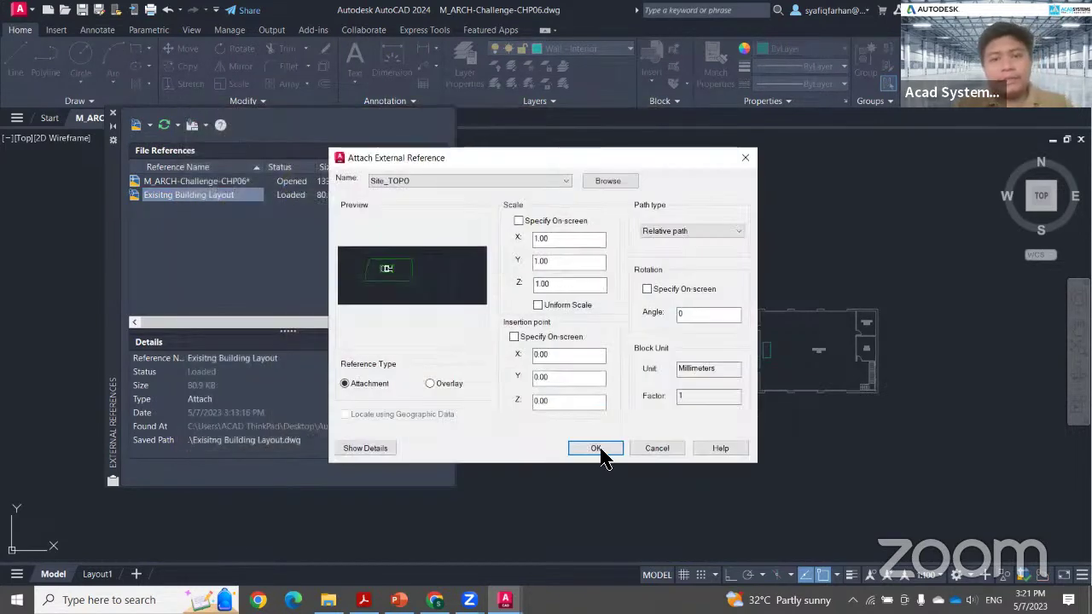
{"action": "left_click", "coordinate": [601, 449]}
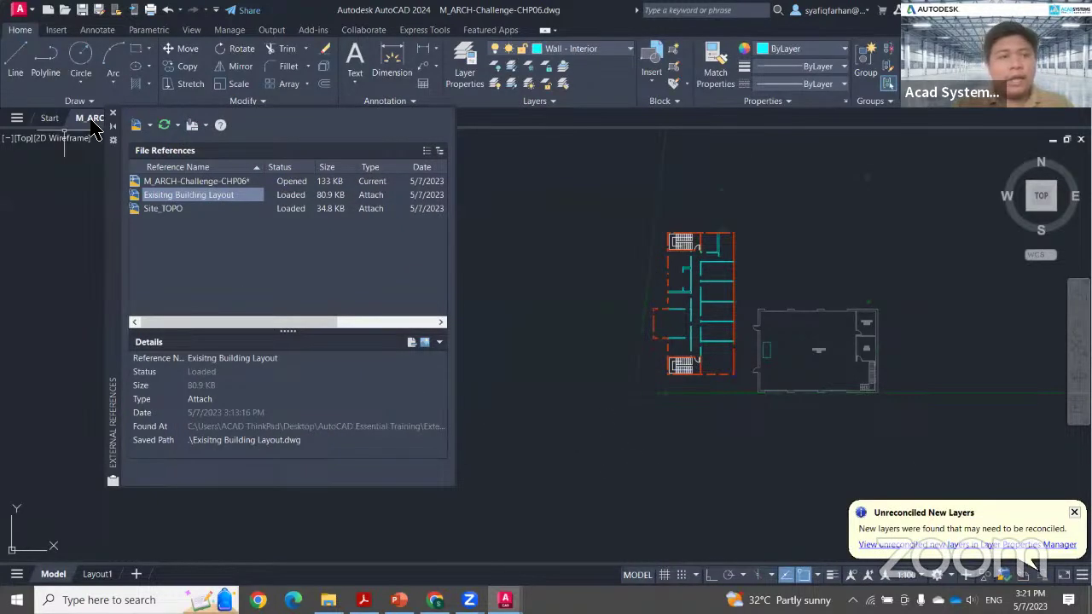
{"action": "left_click", "coordinate": [113, 113]}
{"action": "middle_click_drag", "start_coordinate": [641, 385], "coordinate": [402, 441]}
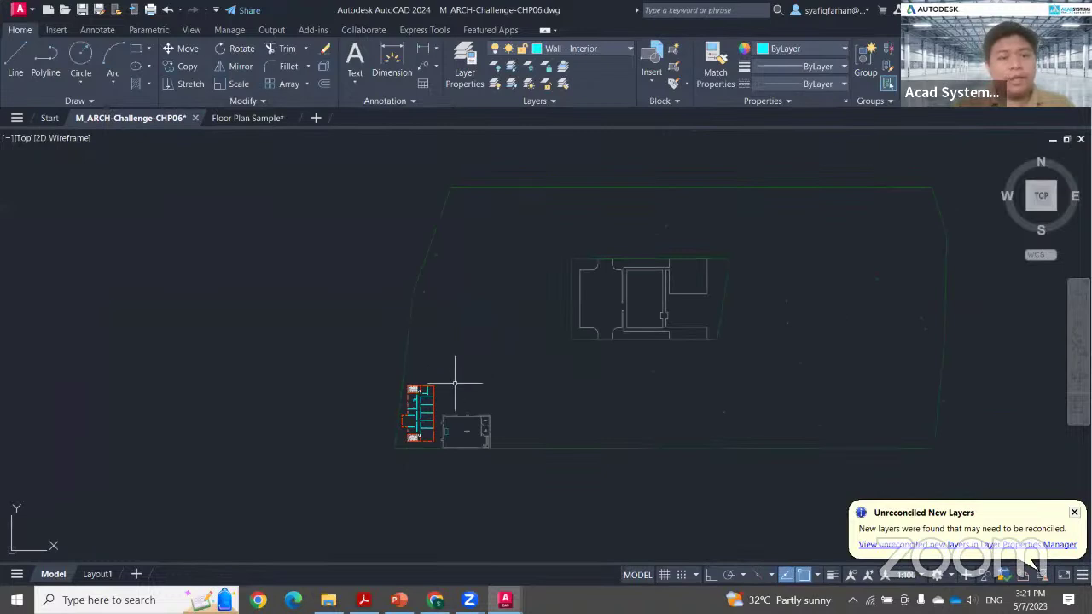
- Switch to File Explorer, inspect M_ARCH-Challenge-CHP06.dwg among the files in the External Reference folder, and close the window
{"action": "key", "text": "alt+Tab"}
{"action": "left_click", "coordinate": [447, 192]}
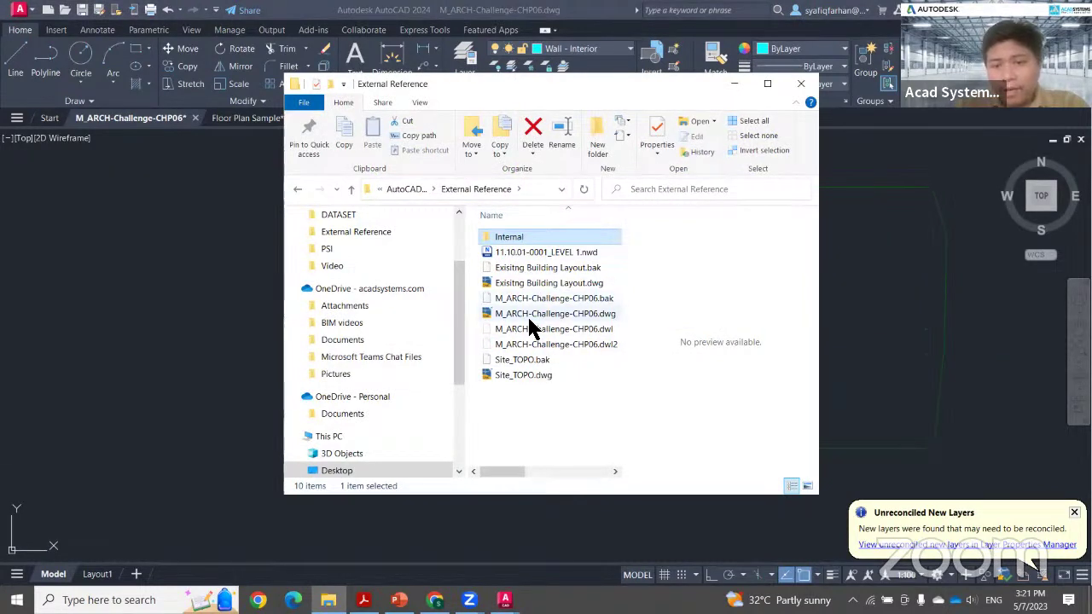
{"action": "left_click", "coordinate": [530, 315]}
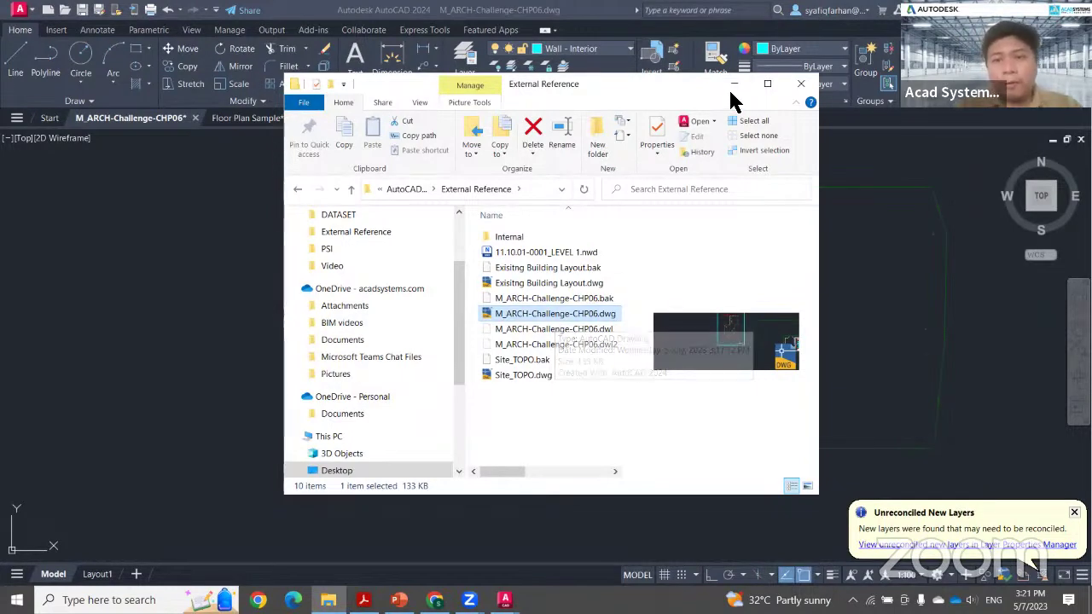
{"action": "left_click", "coordinate": [800, 84]}
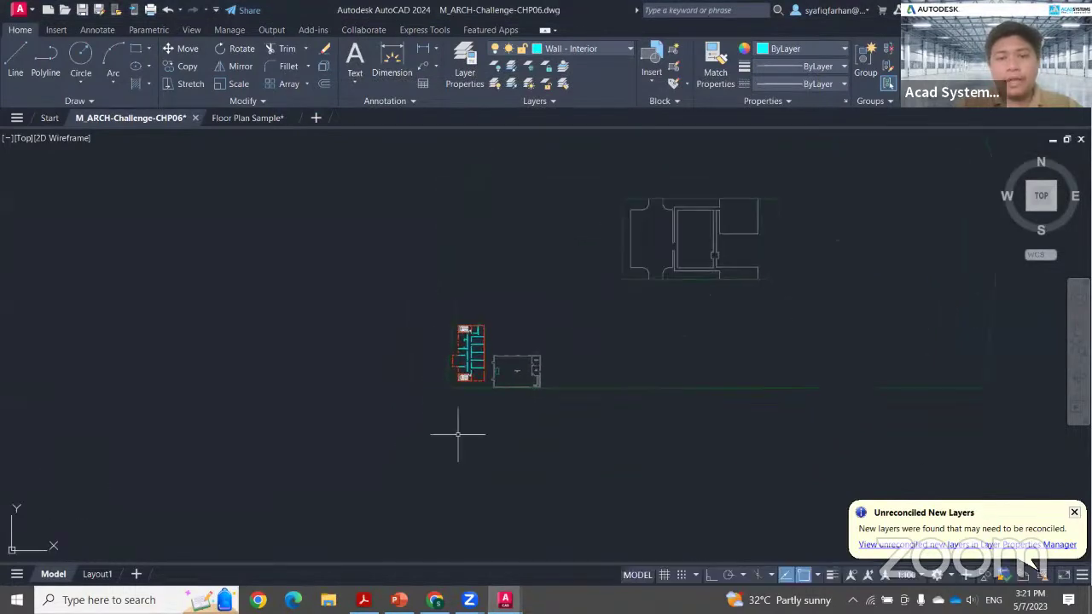
- Display the external references with XREF and bind Exisitng Building Layout to the drawing using the Bind type
{"action": "scroll", "coordinate": [478, 401], "scroll_direction": "up", "scroll_amount": 4}
{"action": "type", "text": "xref"}
{"action": "key", "text": "Return"}
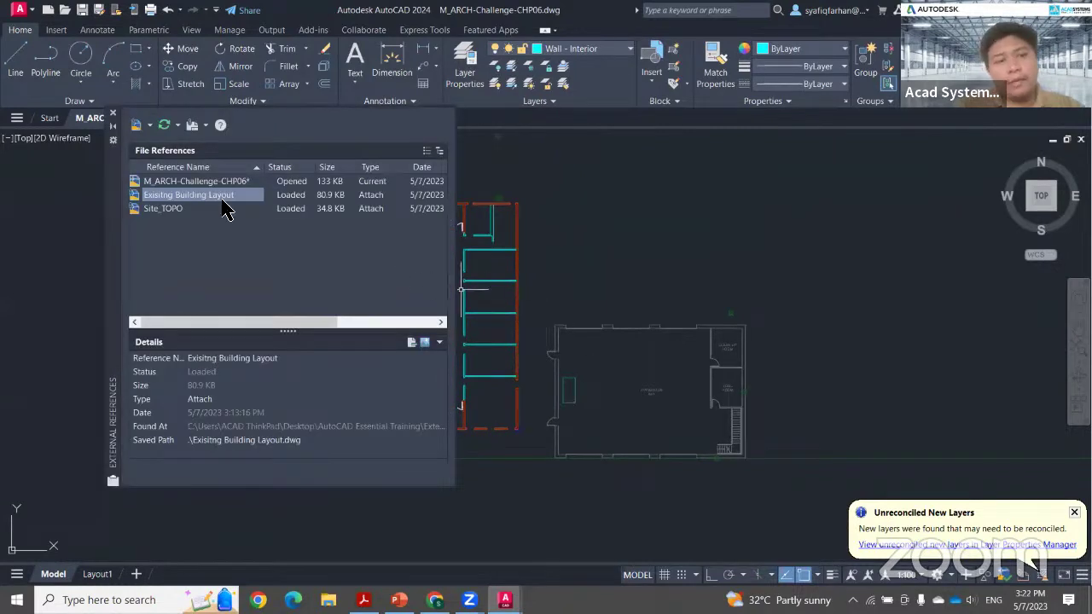
{"action": "right_click", "coordinate": [224, 197]}
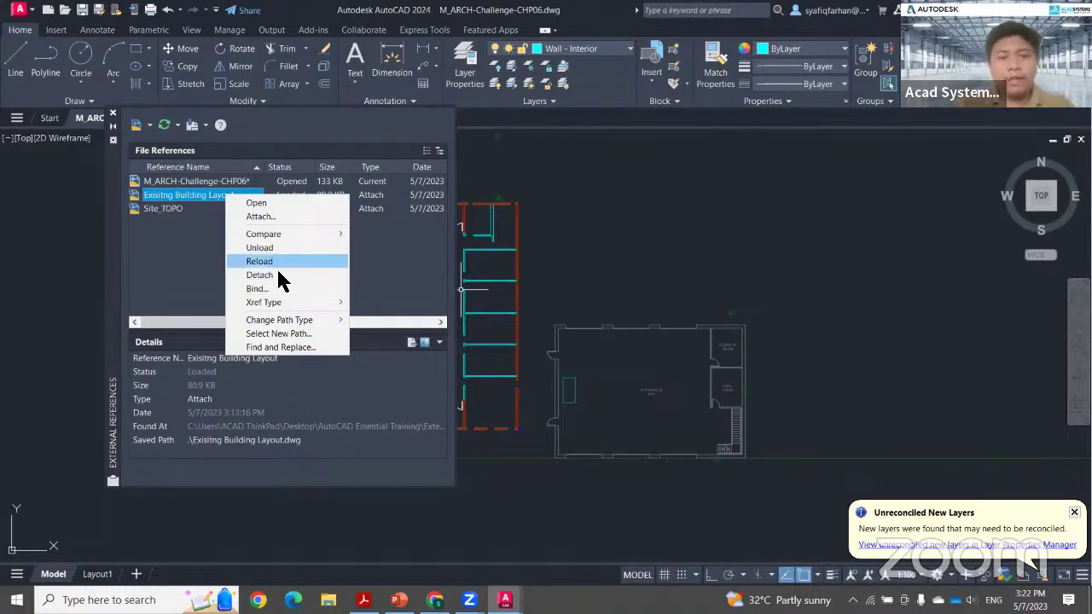
{"action": "left_click", "coordinate": [266, 288]}
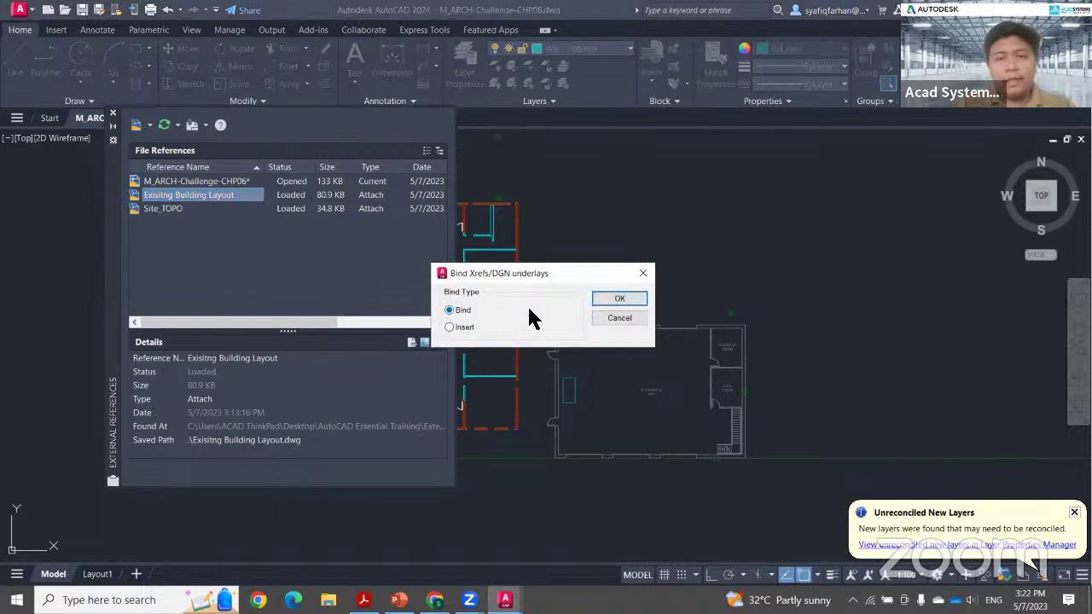
{"action": "left_click_drag", "start_coordinate": [544, 278], "coordinate": [654, 164]}
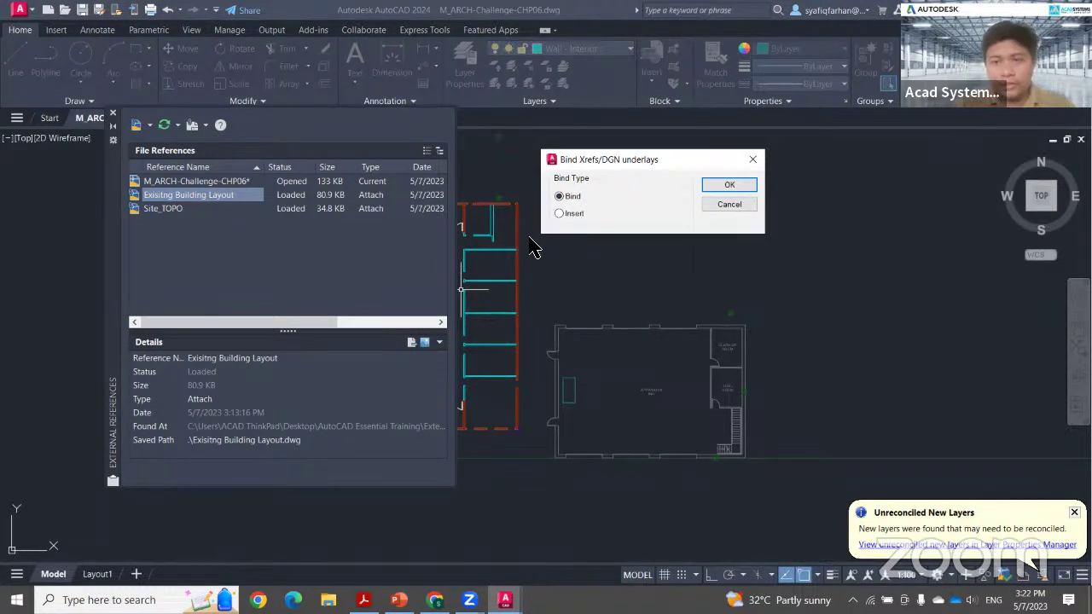
{"action": "left_click", "coordinate": [729, 186]}
{"action": "scroll", "coordinate": [616, 254], "scroll_direction": "up", "scroll_amount": 4}
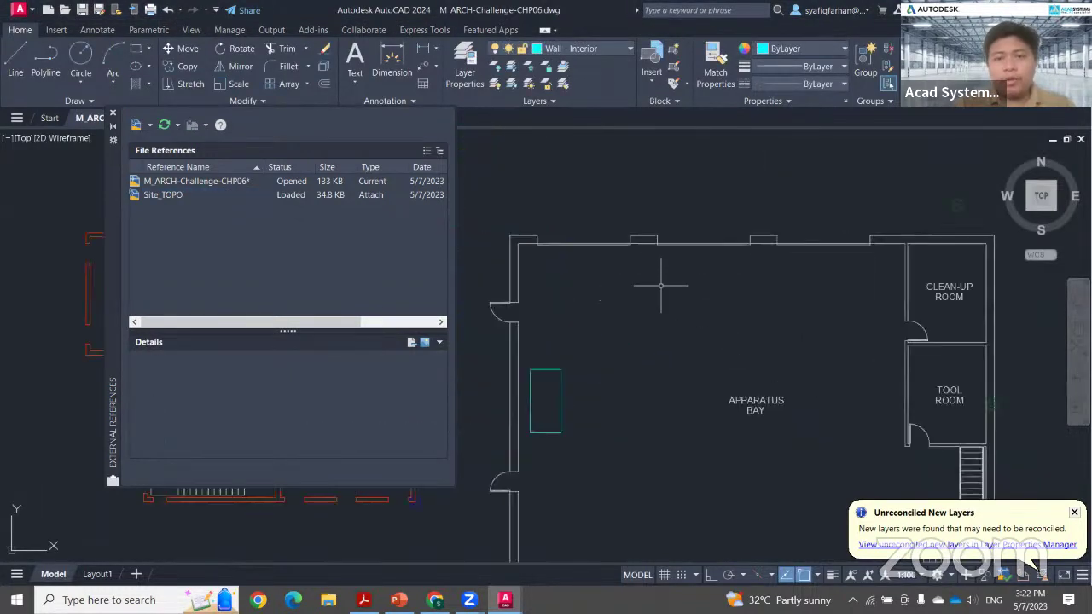
{"action": "scroll", "coordinate": [599, 301], "scroll_direction": "down", "scroll_amount": 5}
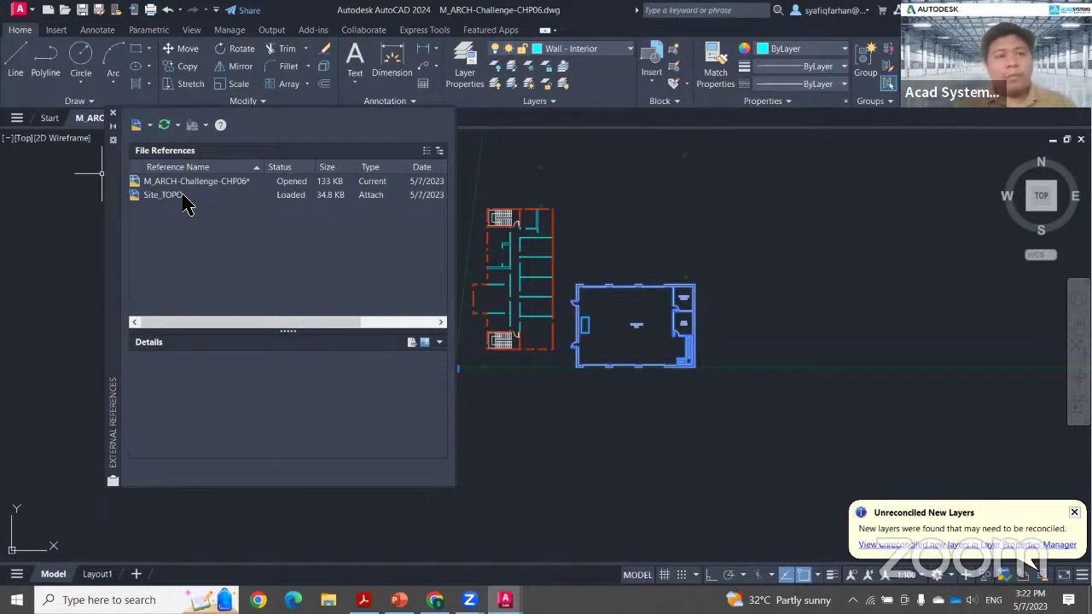
- Bind the Site_TOPO reference to the drawing using the Insert bind type
{"action": "left_click", "coordinate": [183, 197]}
{"action": "right_click", "coordinate": [184, 203]}
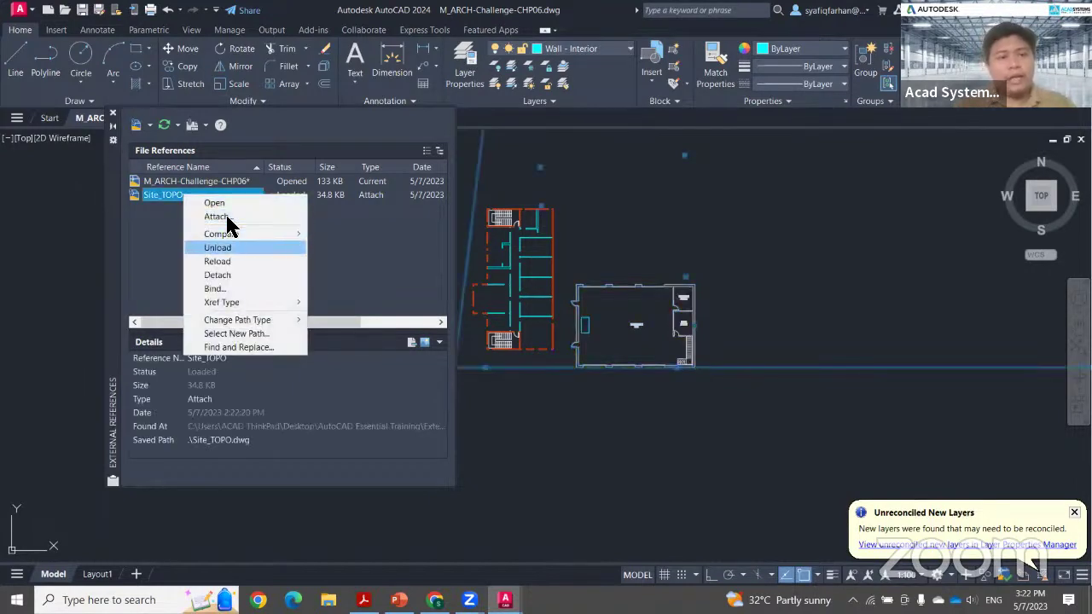
{"action": "left_click", "coordinate": [229, 289]}
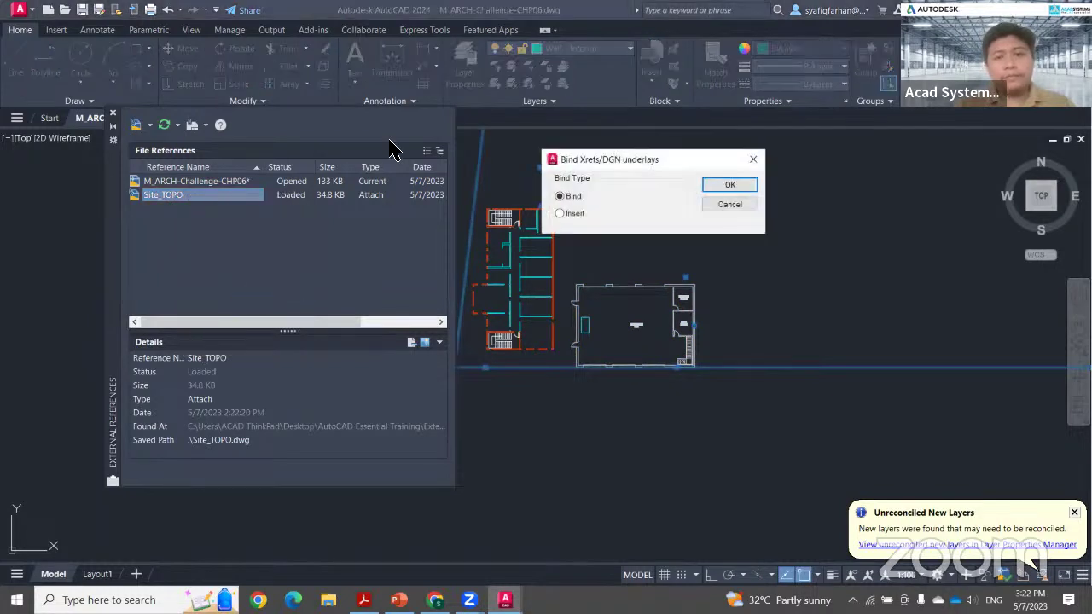
{"action": "left_click", "coordinate": [567, 214]}
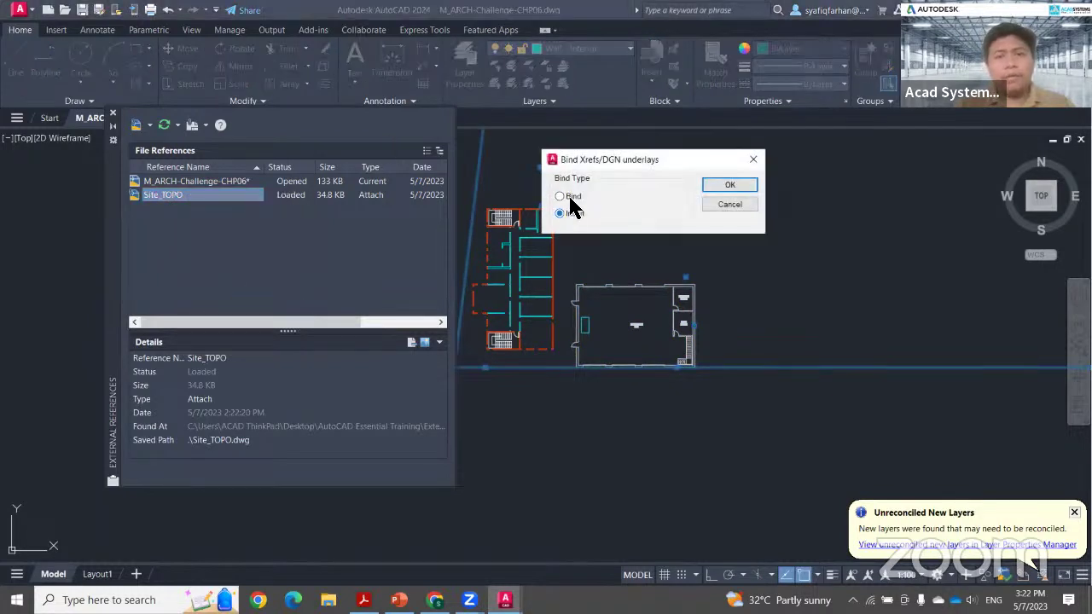
{"action": "left_click", "coordinate": [725, 186]}
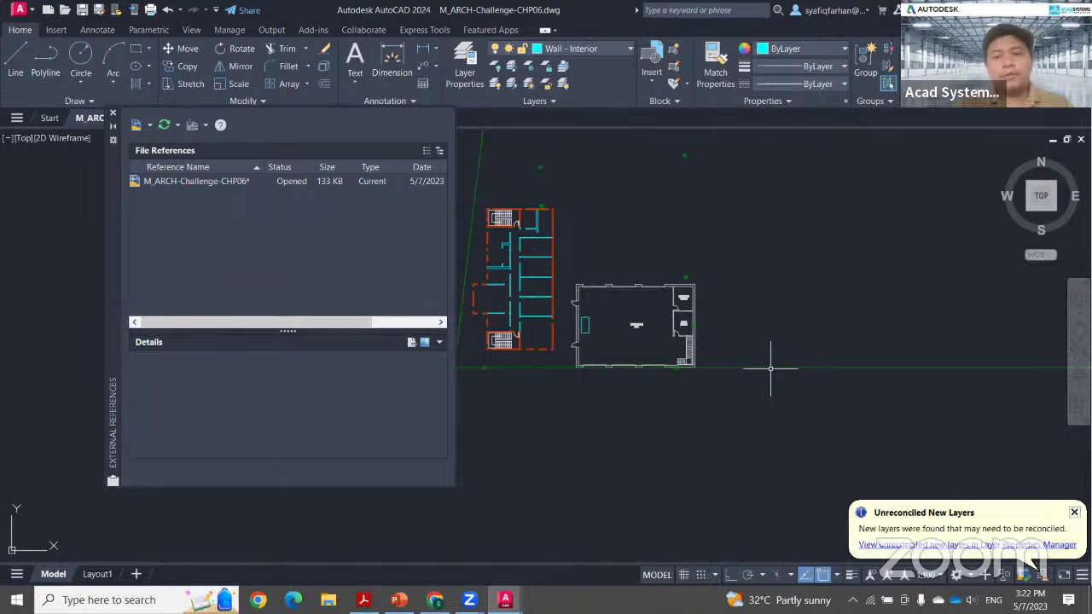
- Inspect the properties of the bound site topography block, clear the selection, and close the Properties palette
{"action": "scroll", "coordinate": [773, 367], "scroll_direction": "down", "scroll_amount": 4}
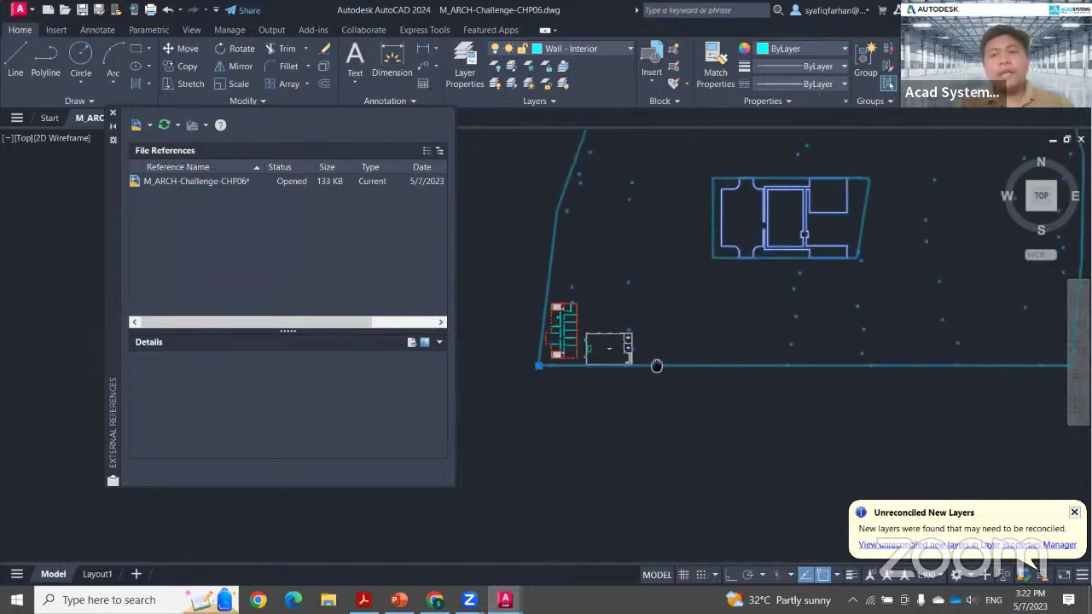
{"action": "right_click", "coordinate": [717, 322]}
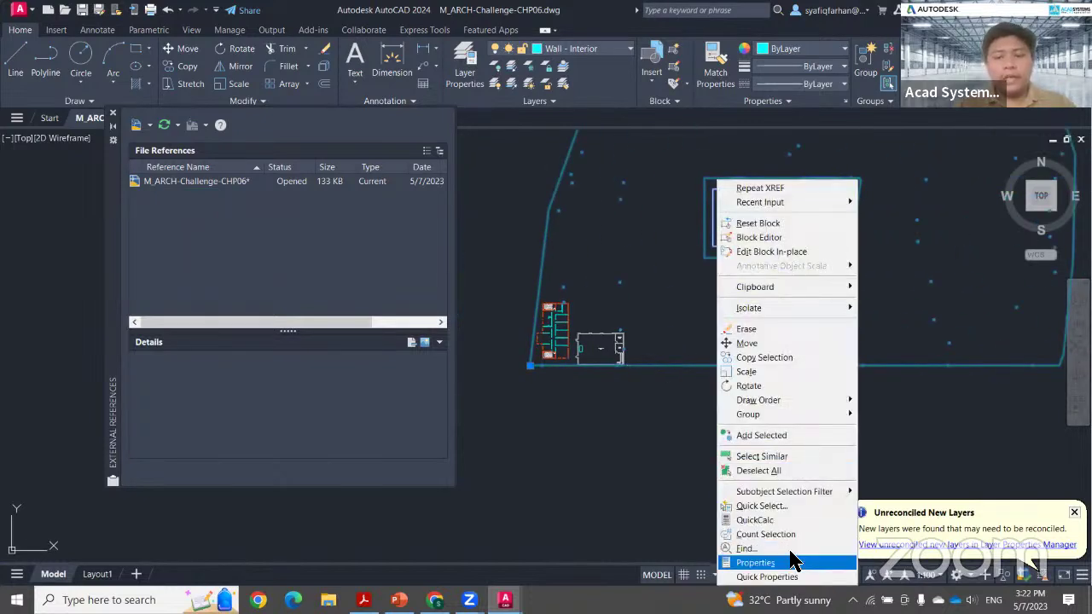
{"action": "left_click", "coordinate": [793, 560]}
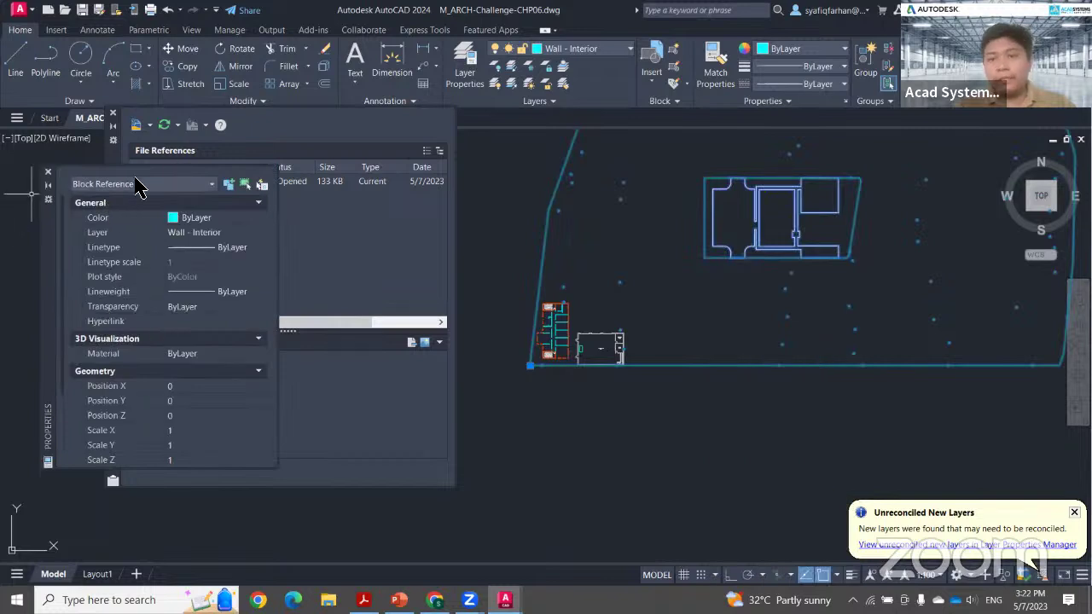
{"action": "key", "text": "Escape"}
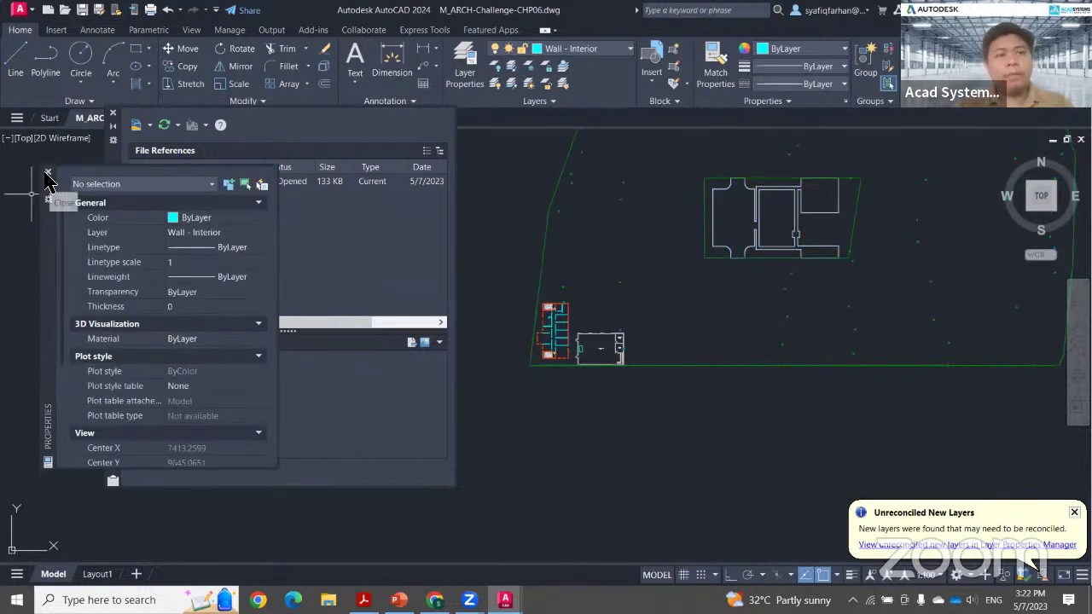
{"action": "left_click", "coordinate": [48, 173]}
- Review the drawing's layers in the Layer Properties Manager beside the external references list, and close the manager
{"action": "left_click_drag", "start_coordinate": [110, 261], "coordinate": [50, 312]}
{"action": "left_click", "coordinate": [464, 64]}
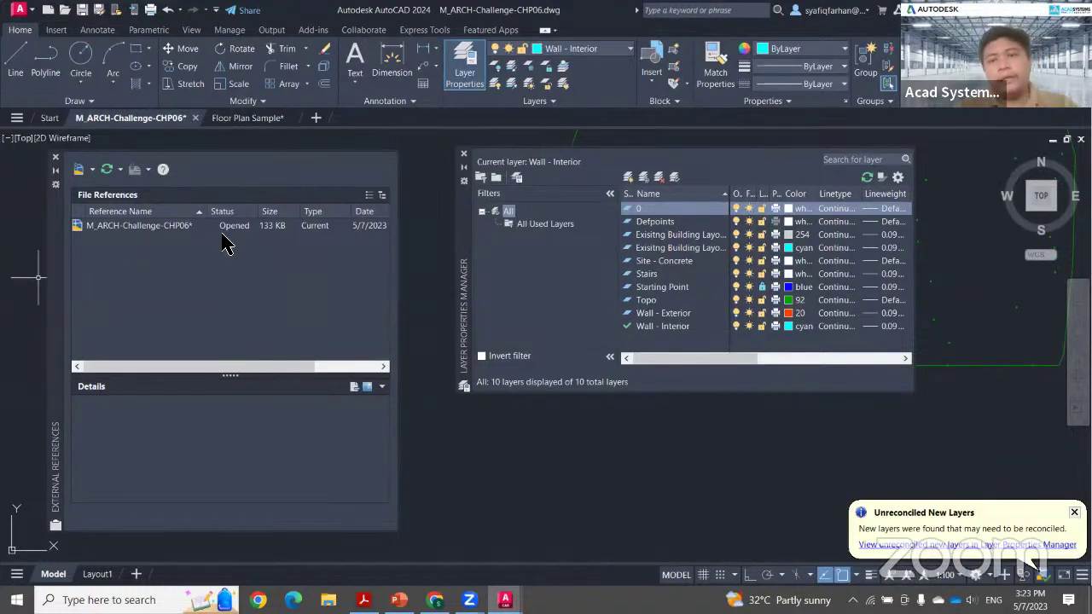
{"action": "left_click", "coordinate": [463, 155]}
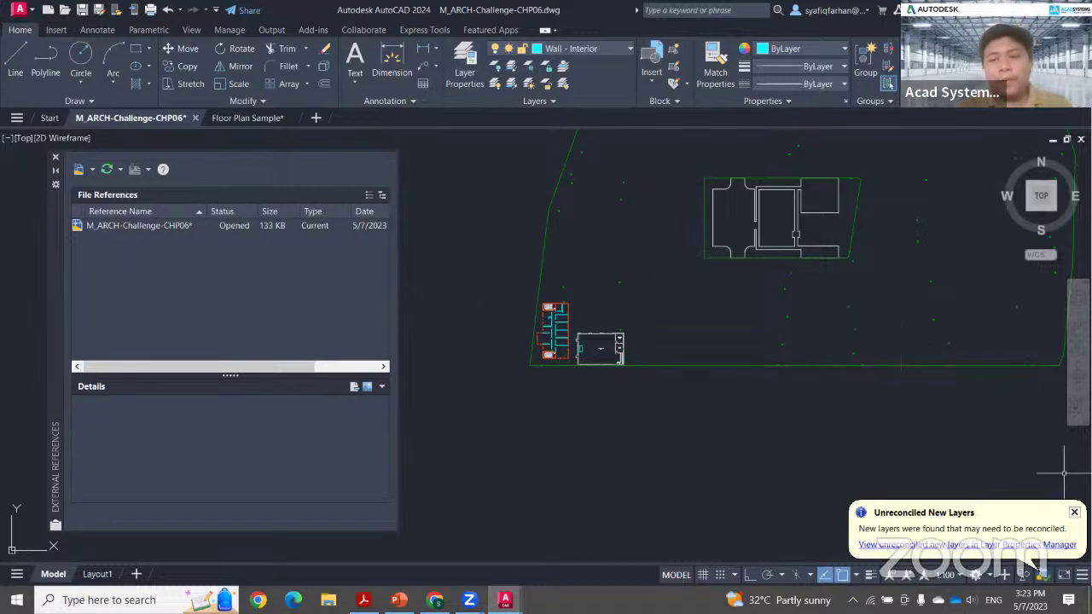
- Dismiss the unreconciled new layers notification and close the External References palette
{"action": "left_click", "coordinate": [1075, 513]}
{"action": "middle_click_drag", "start_coordinate": [691, 220], "coordinate": [622, 261]}
{"action": "scroll", "coordinate": [578, 317], "scroll_direction": "up", "scroll_amount": 2}
{"action": "middle_click_drag", "start_coordinate": [578, 320], "coordinate": [605, 291]}
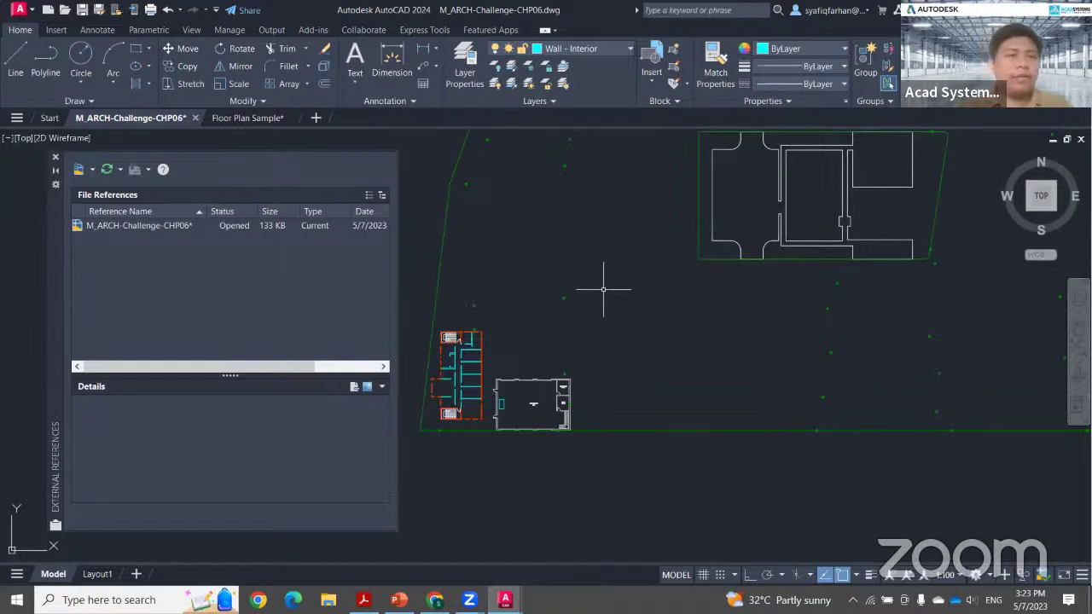
{"action": "scroll", "coordinate": [603, 290], "scroll_direction": "down", "scroll_amount": 3}
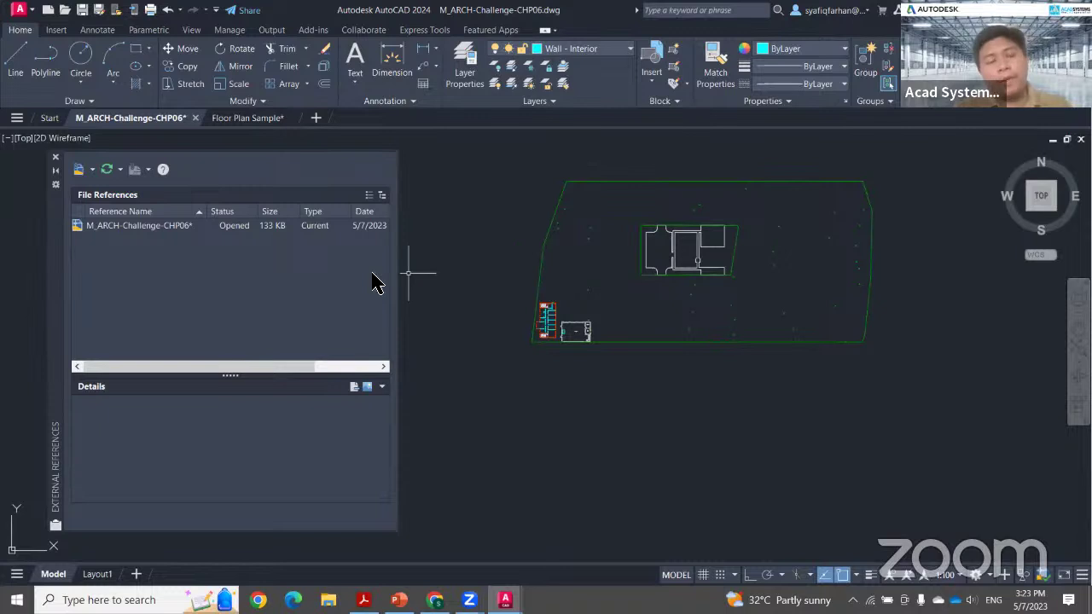
{"action": "left_click", "coordinate": [56, 157]}
{"action": "middle_click_drag", "start_coordinate": [632, 331], "coordinate": [596, 341]}
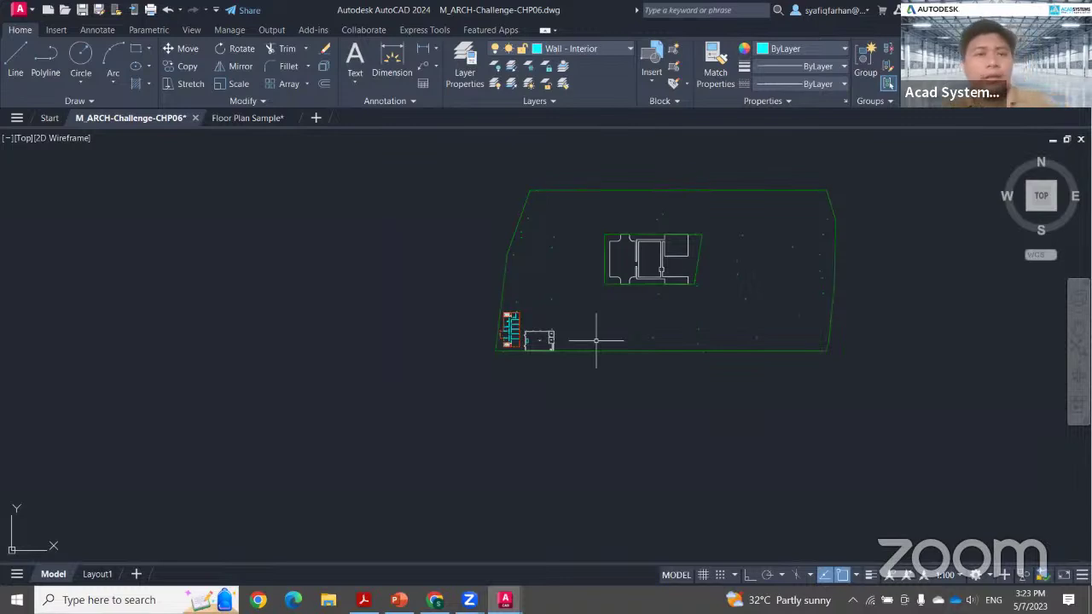
- Delete the bound site topography block surrounding the two floor plans
{"action": "scroll", "coordinate": [478, 358], "scroll_direction": "up", "scroll_amount": 5}
{"action": "middle_click_drag", "start_coordinate": [468, 351], "coordinate": [467, 360]}
{"action": "scroll", "coordinate": [467, 360], "scroll_direction": "down", "scroll_amount": 1}
{"action": "scroll", "coordinate": [458, 407], "scroll_direction": "down", "scroll_amount": 3}
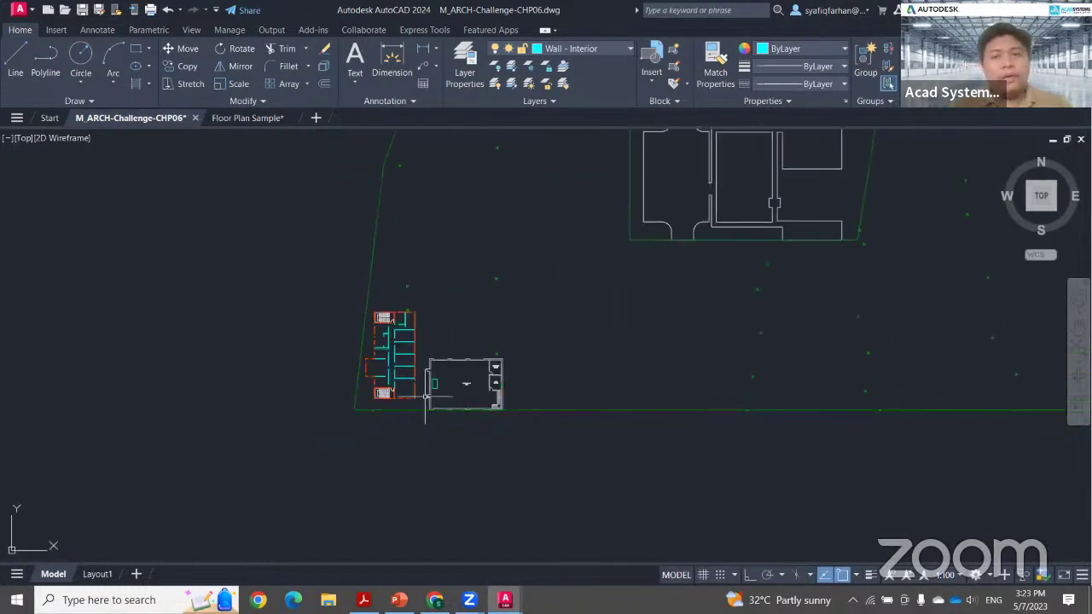
{"action": "scroll", "coordinate": [620, 371], "scroll_direction": "down", "scroll_amount": 3}
{"action": "left_click", "coordinate": [873, 398]}
{"action": "left_click", "coordinate": [741, 330]}
{"action": "key", "text": "Delete"}
{"action": "scroll", "coordinate": [551, 432], "scroll_direction": "up", "scroll_amount": 6}
{"action": "scroll", "coordinate": [594, 315], "scroll_direction": "down", "scroll_amount": 2}
{"action": "middle_click_drag", "start_coordinate": [603, 331], "coordinate": [599, 421]}
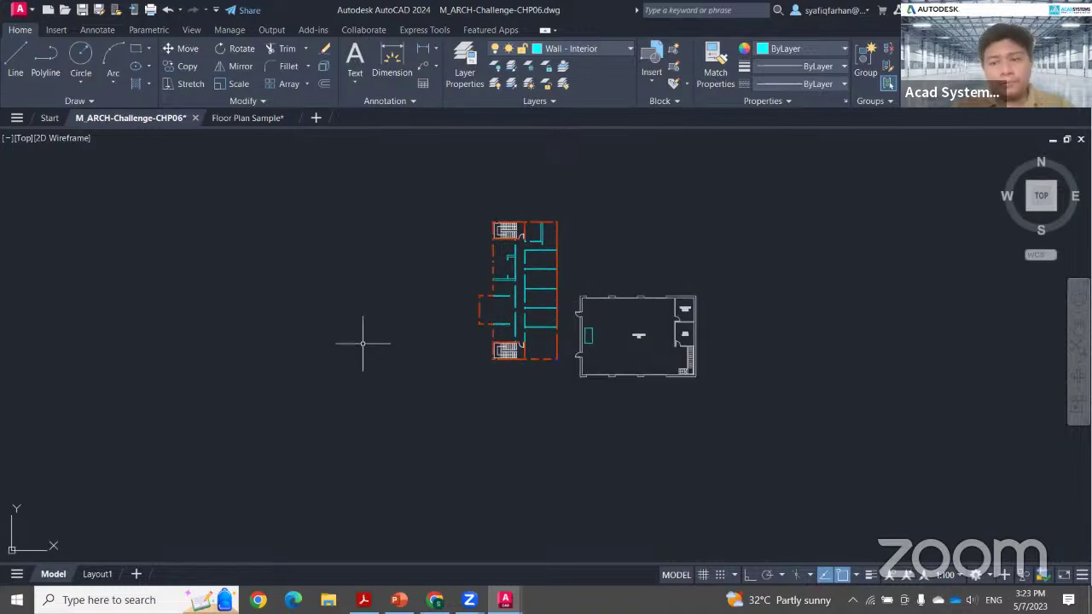
- Display the external references with XREF and start attaching a coordination model
{"action": "middle_click_drag", "start_coordinate": [363, 344], "coordinate": [357, 350]}
{"action": "scroll", "coordinate": [601, 285], "scroll_direction": "up", "scroll_amount": 6}
{"action": "scroll", "coordinate": [326, 397], "scroll_direction": "down", "scroll_amount": 5}
{"action": "middle_click_drag", "start_coordinate": [327, 397], "coordinate": [441, 301]}
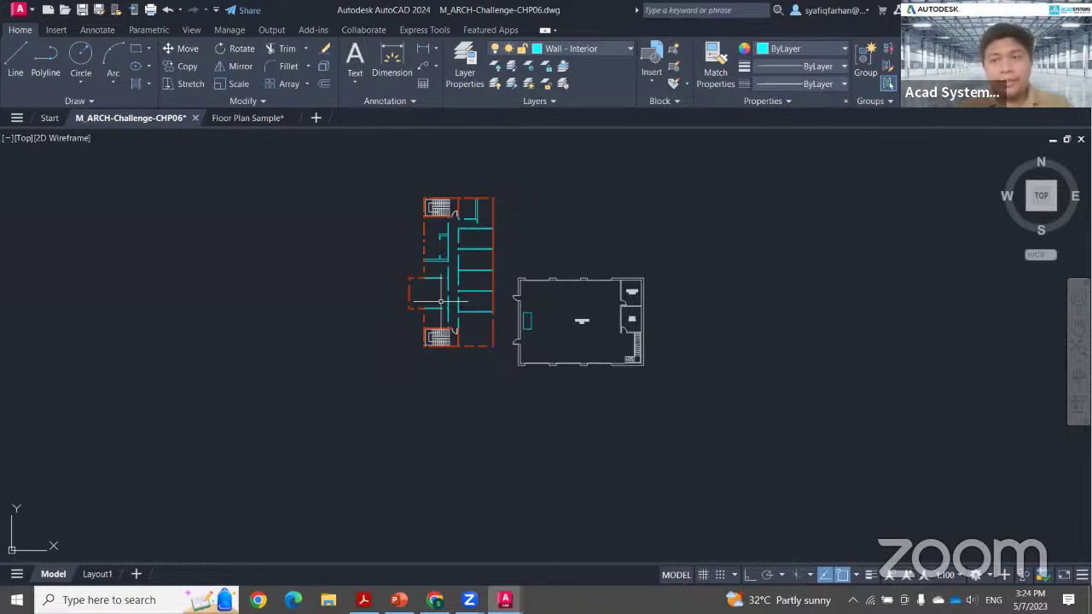
{"action": "middle_click_drag", "start_coordinate": [372, 285], "coordinate": [387, 314]}
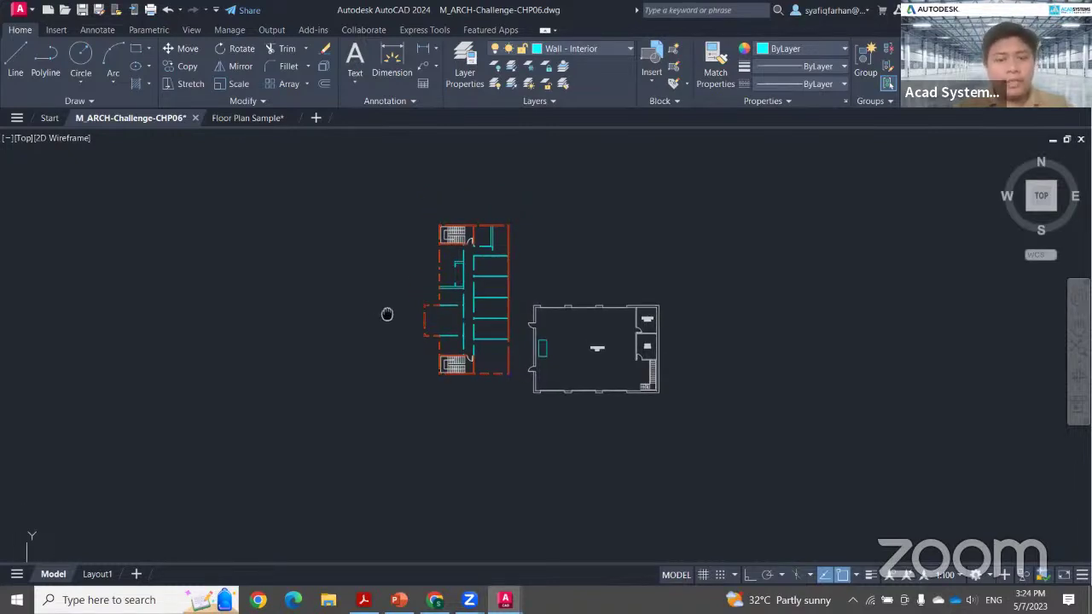
{"action": "mouse_move", "coordinate": [332, 292]}
{"action": "middle_mouse_down"}
{"action": "mouse_move", "coordinate": [389, 340]}
{"action": "mouse_move", "coordinate": [317, 286]}
{"action": "middle_mouse_up"}
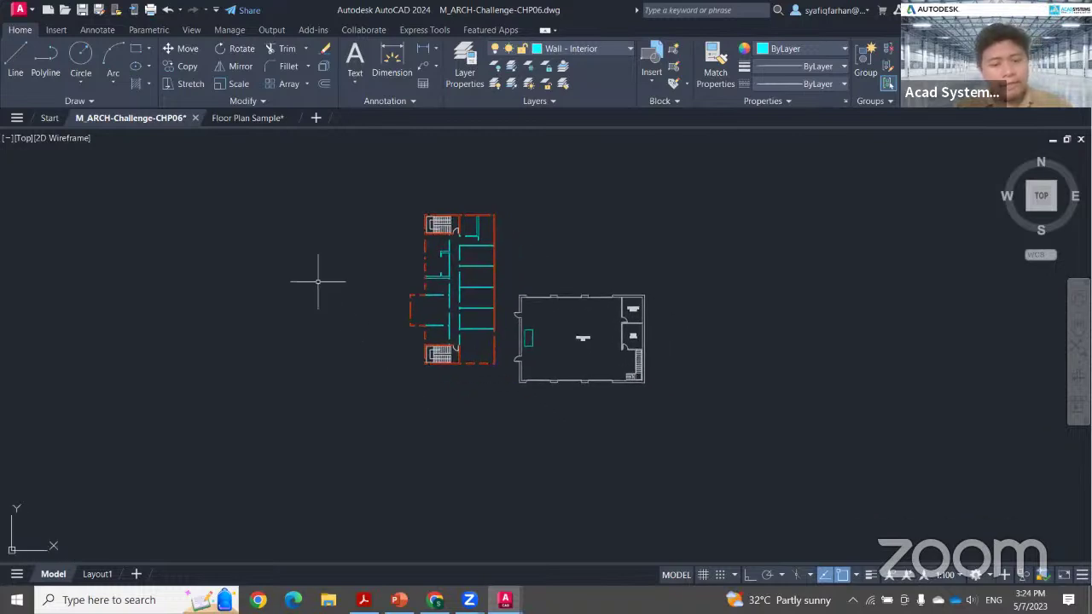
{"action": "type", "text": "XRef"}
{"action": "key", "text": "Return"}
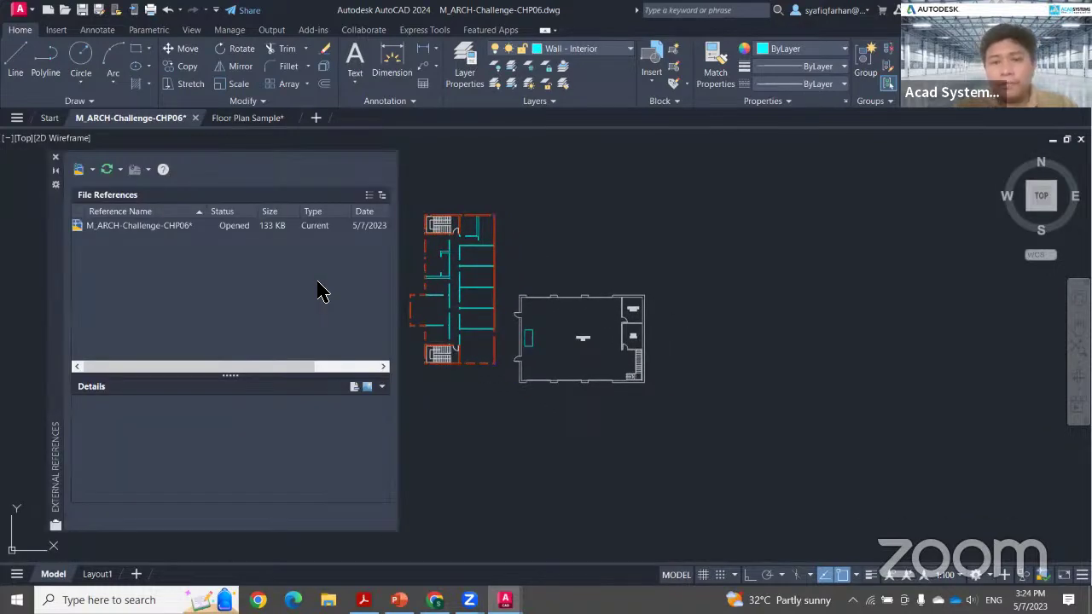
{"action": "left_click", "coordinate": [91, 170]}
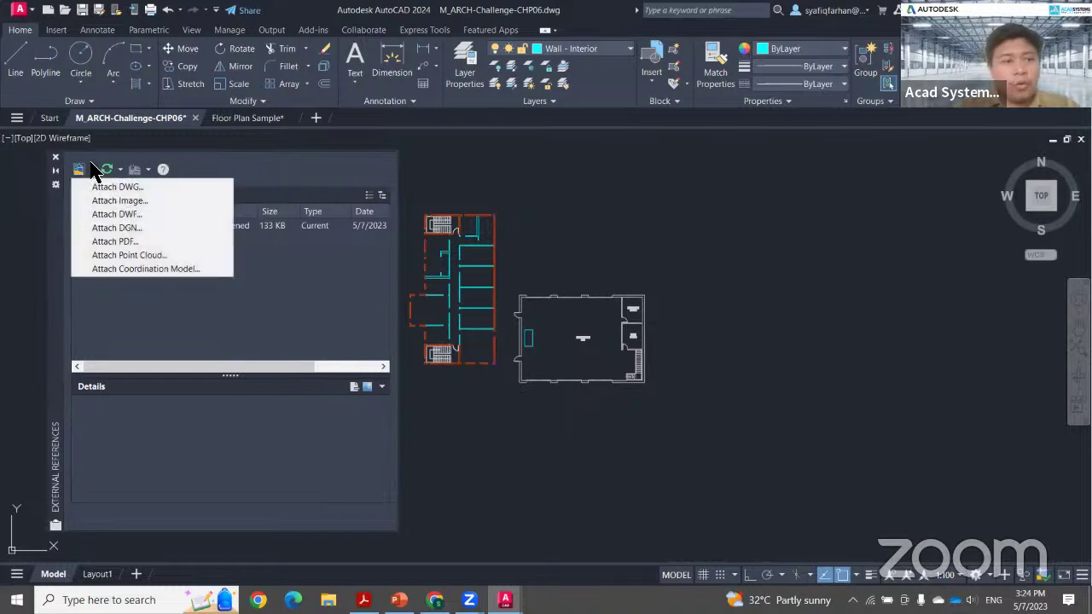
{"action": "left_click", "coordinate": [173, 271]}
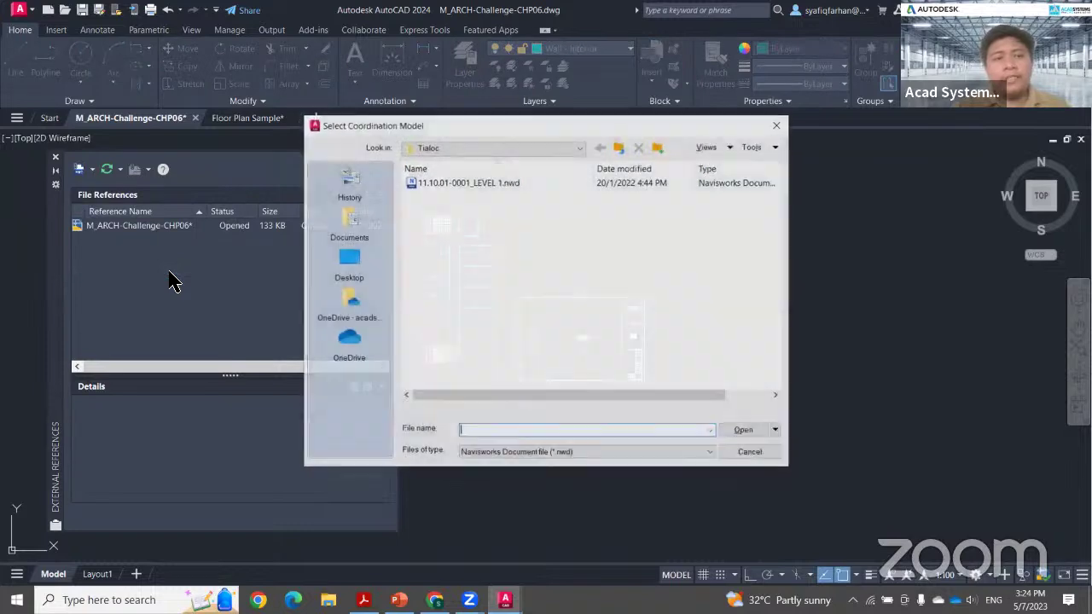
- Open the Navisworks document 11.10.01-0001_LEVEL 1.nwd from the External Reference folder in AutoCAD Essential Training
{"action": "left_click_drag", "start_coordinate": [499, 137], "coordinate": [497, 141]}
{"action": "left_click", "coordinate": [346, 269]}
{"action": "double_click", "coordinate": [481, 264]}
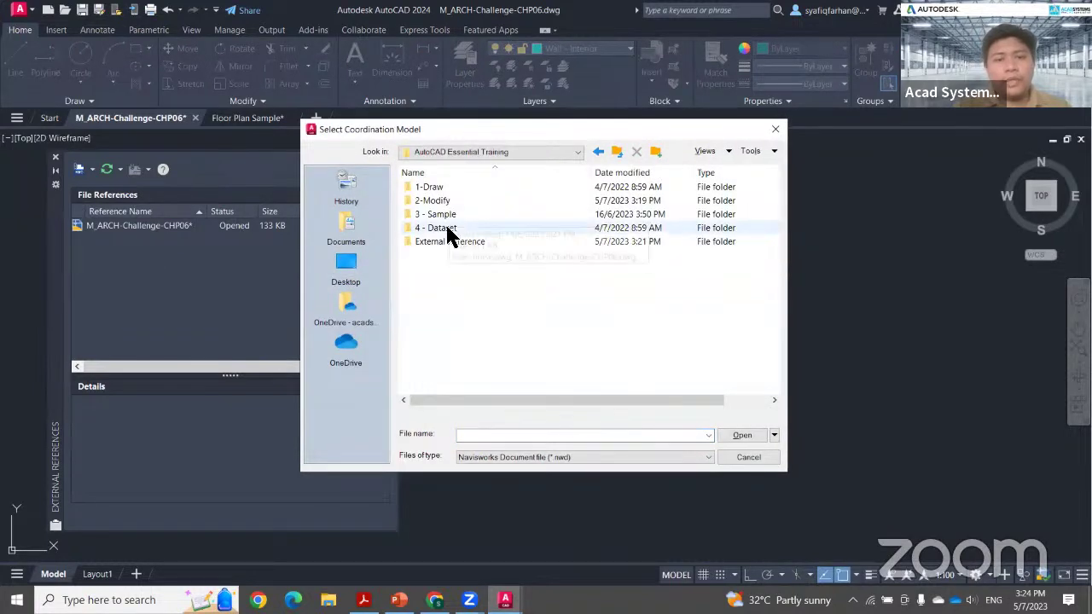
{"action": "double_click", "coordinate": [453, 243]}
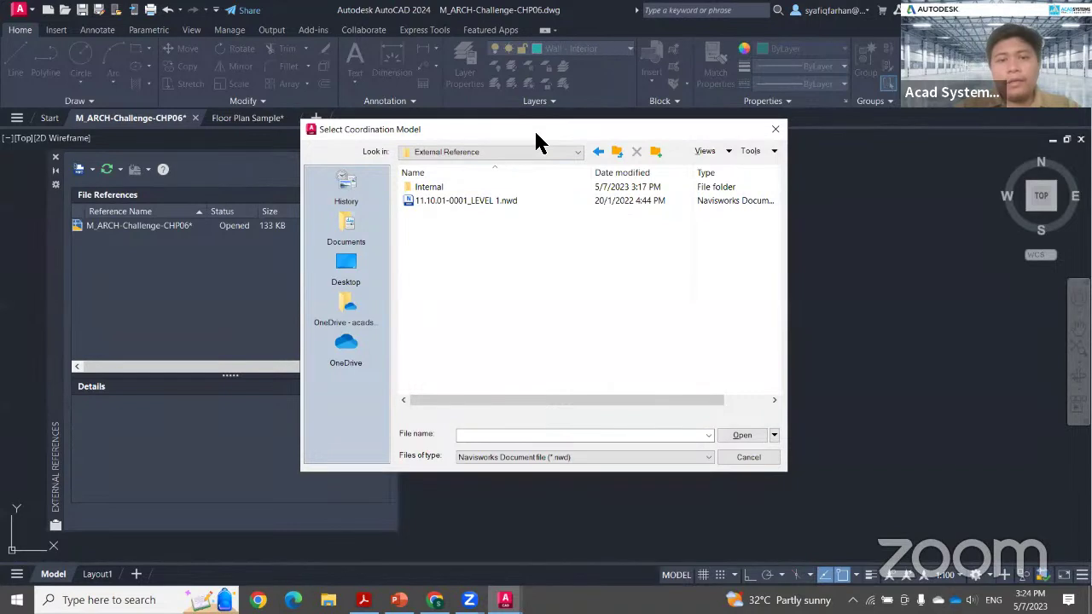
{"action": "left_click_drag", "start_coordinate": [535, 132], "coordinate": [508, 70]}
{"action": "left_click", "coordinate": [537, 397]}
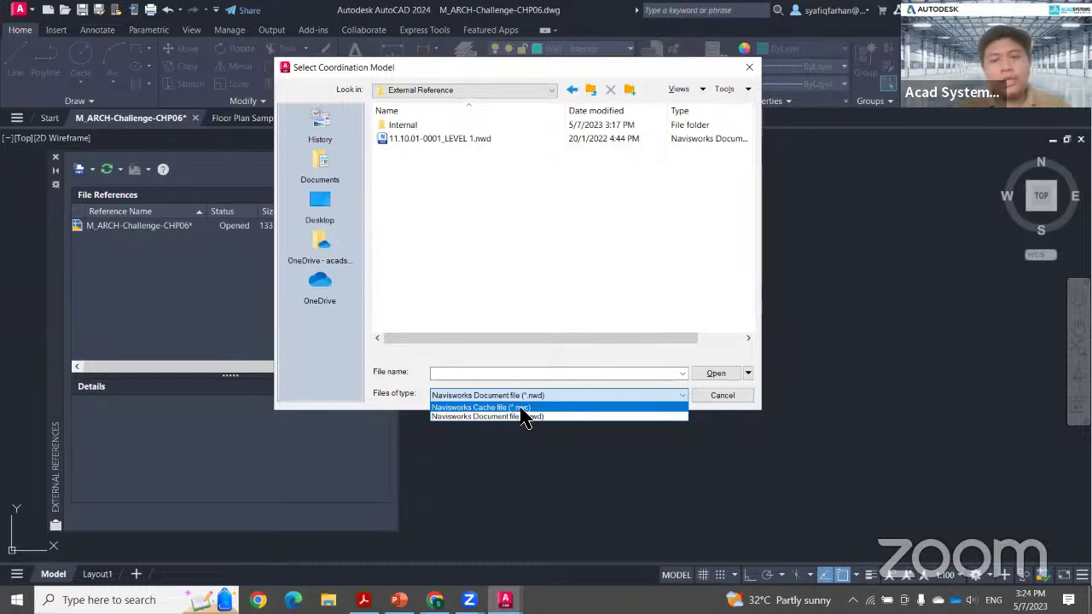
{"action": "left_click", "coordinate": [531, 375]}
{"action": "left_click", "coordinate": [443, 141]}
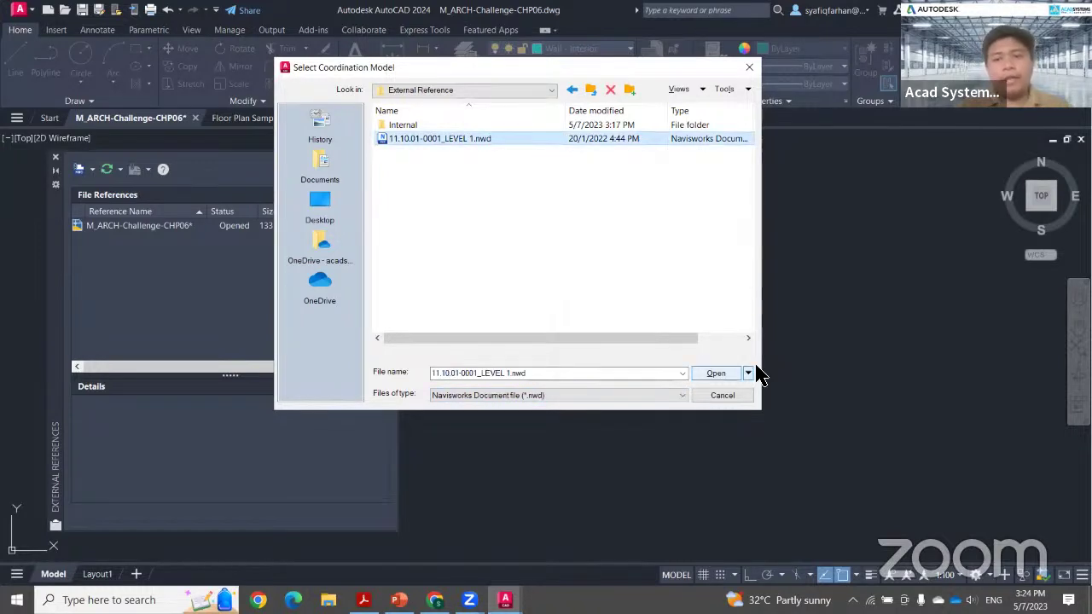
{"action": "left_click", "coordinate": [722, 373]}
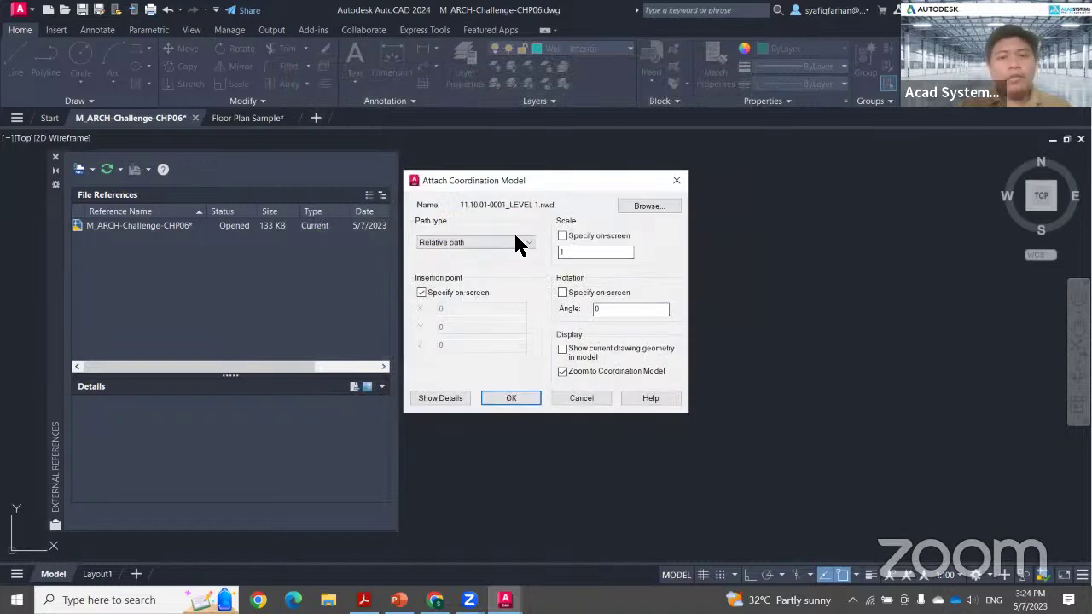
- Attach the coordination model with a relative path at insertion point 0,0,0, without specifying the point on screen, keeping scale 1 and rotation 0
{"action": "left_click_drag", "start_coordinate": [546, 184], "coordinate": [748, 205]}
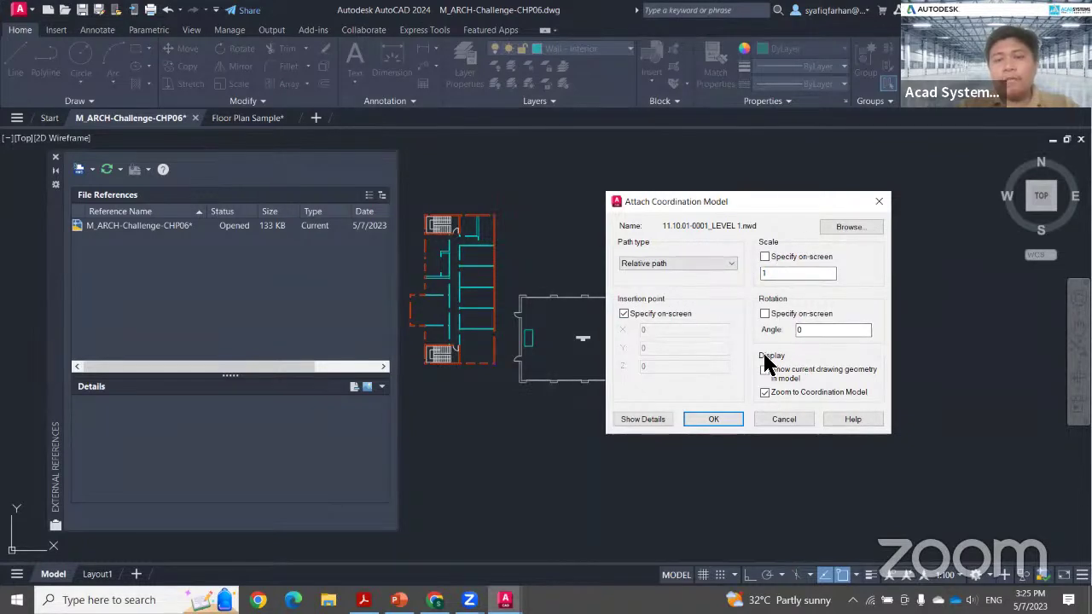
{"action": "left_click", "coordinate": [624, 314]}
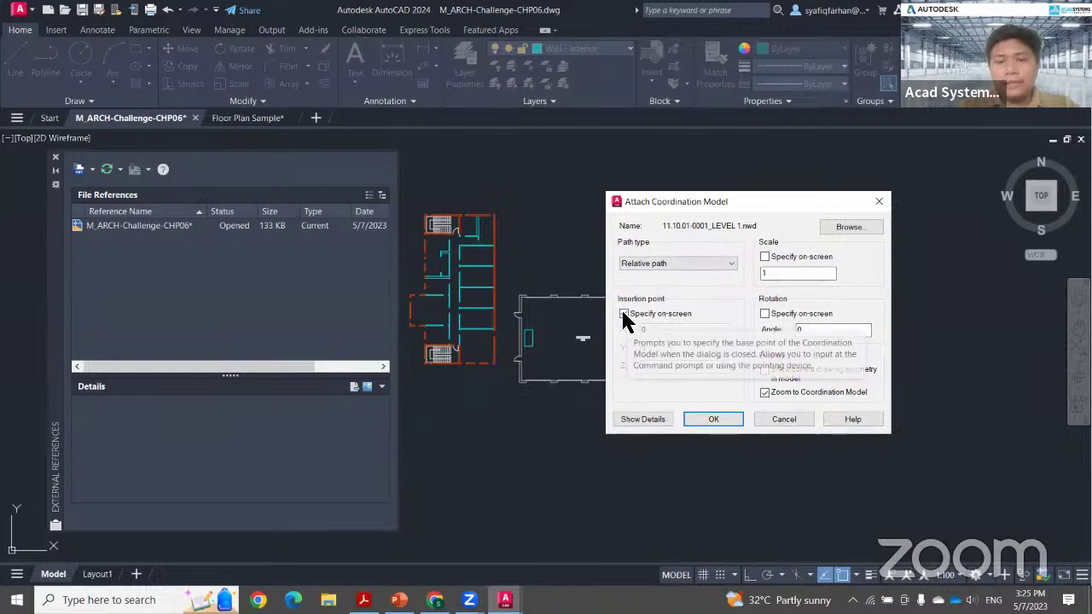
{"action": "left_click", "coordinate": [715, 420]}
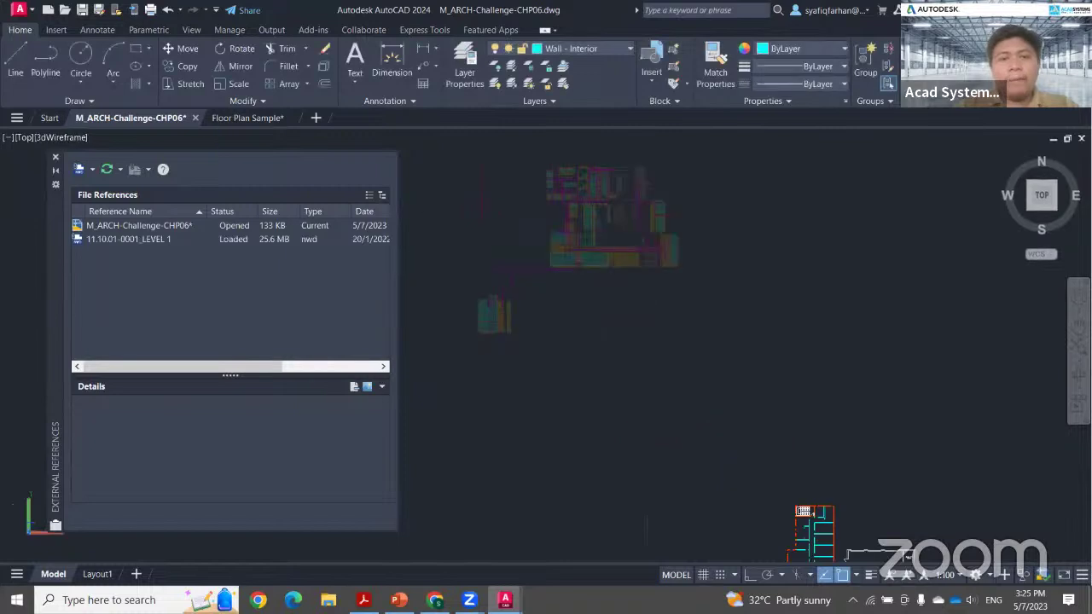
- Examine the attached coordination model in plan and its position relative to the floor plans
{"action": "scroll", "coordinate": [712, 410], "scroll_direction": "down", "scroll_amount": 2}
{"action": "middle_click_drag", "start_coordinate": [711, 410], "coordinate": [567, 264]}
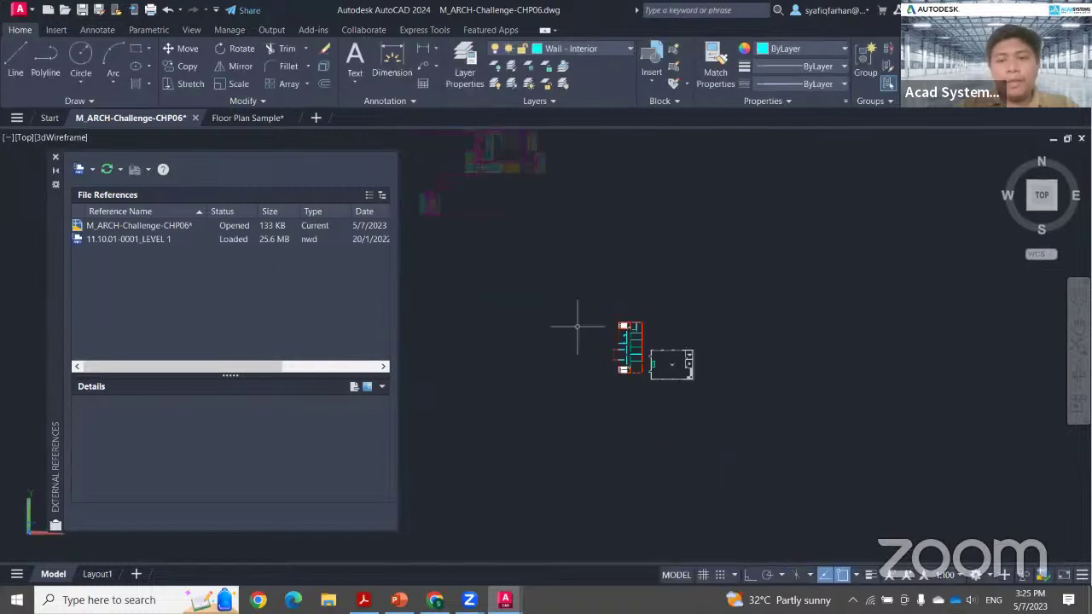
{"action": "middle_click_drag", "start_coordinate": [523, 299], "coordinate": [582, 358]}
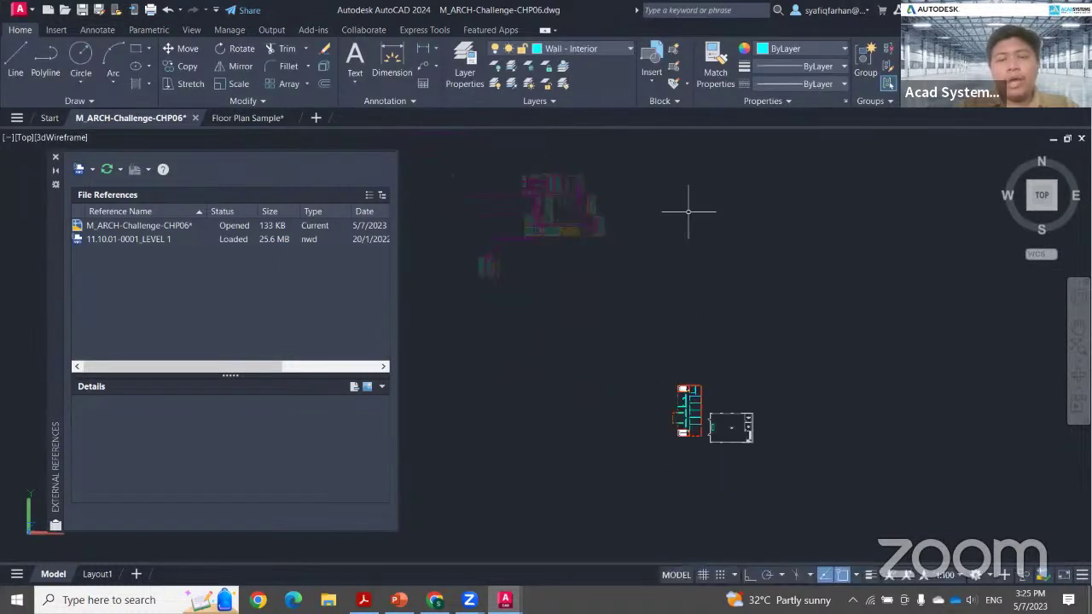
{"action": "scroll", "coordinate": [564, 214], "scroll_direction": "up", "scroll_amount": 5}
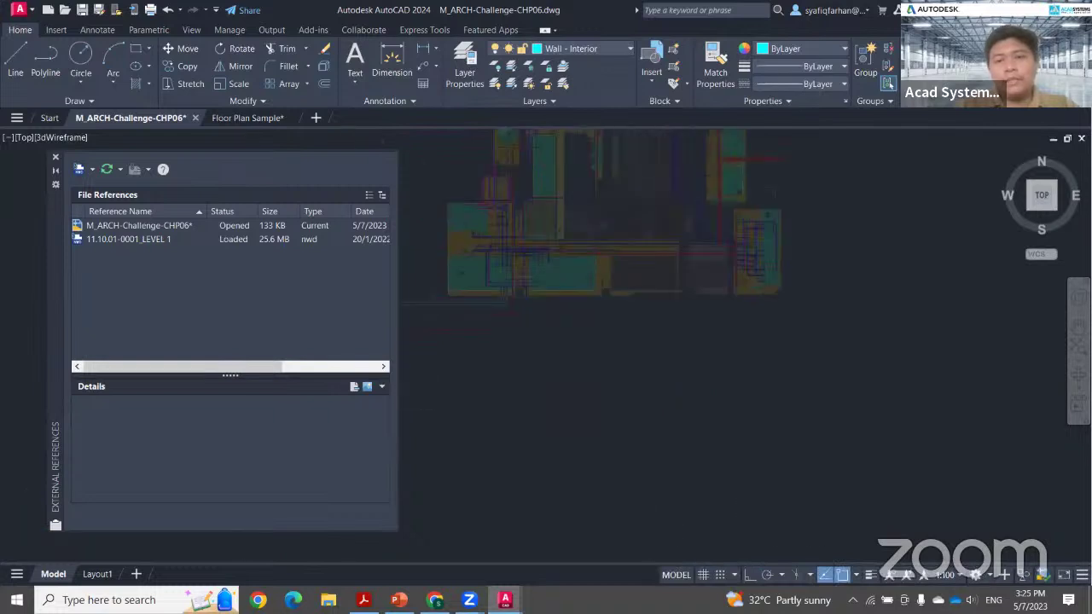
{"action": "scroll", "coordinate": [646, 305], "scroll_direction": "up", "scroll_amount": 3}
{"action": "scroll", "coordinate": [646, 305], "scroll_direction": "down", "scroll_amount": 8}
{"action": "scroll", "coordinate": [629, 312], "scroll_direction": "down", "scroll_amount": 3}
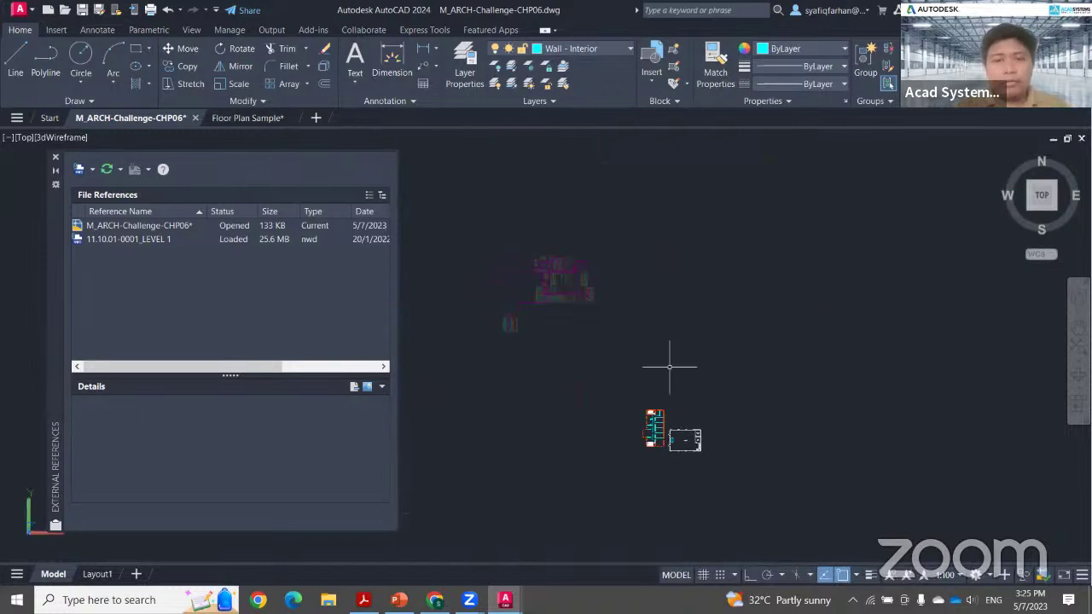
{"action": "scroll", "coordinate": [670, 368], "scroll_direction": "up", "scroll_amount": 2}
{"action": "middle_click_drag", "start_coordinate": [670, 368], "coordinate": [755, 290]}
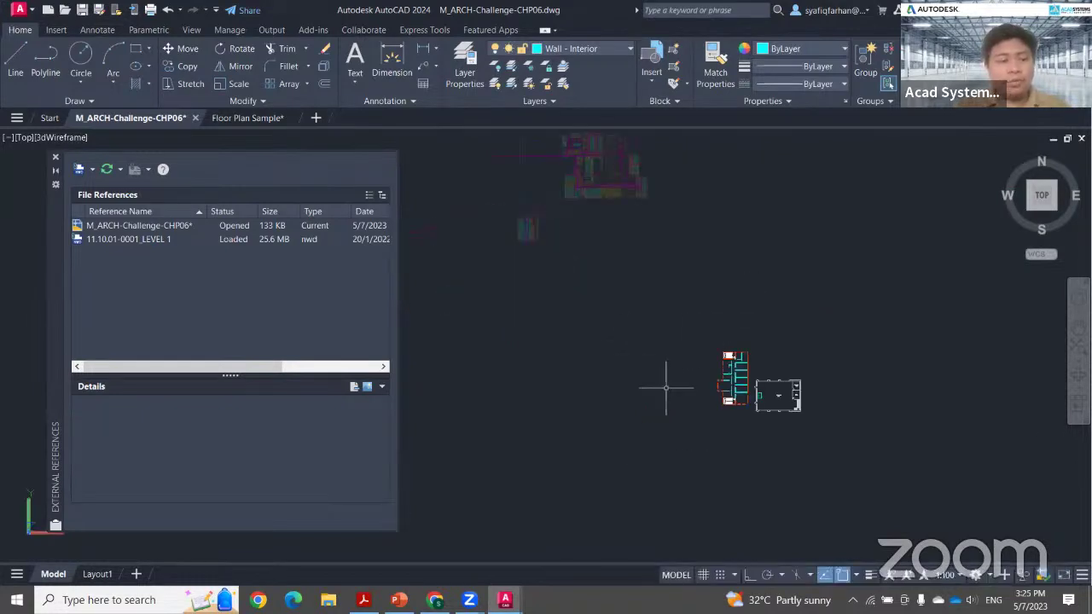
- Examine the coordination model's buildings and piping in a 3D view
{"action": "mouse_move", "coordinate": [725, 380]}
{"action": "middle_mouse_down", "text": "shift"}
{"action": "mouse_move", "coordinate": [715, 371]}
{"action": "mouse_move", "coordinate": [734, 287]}
{"action": "mouse_move", "coordinate": [725, 294]}
{"action": "middle_mouse_up", "text": "shift"}
{"action": "middle_click_drag", "start_coordinate": [519, 383], "coordinate": [681, 393]}
{"action": "scroll", "coordinate": [652, 228], "scroll_direction": "up", "scroll_amount": 10}
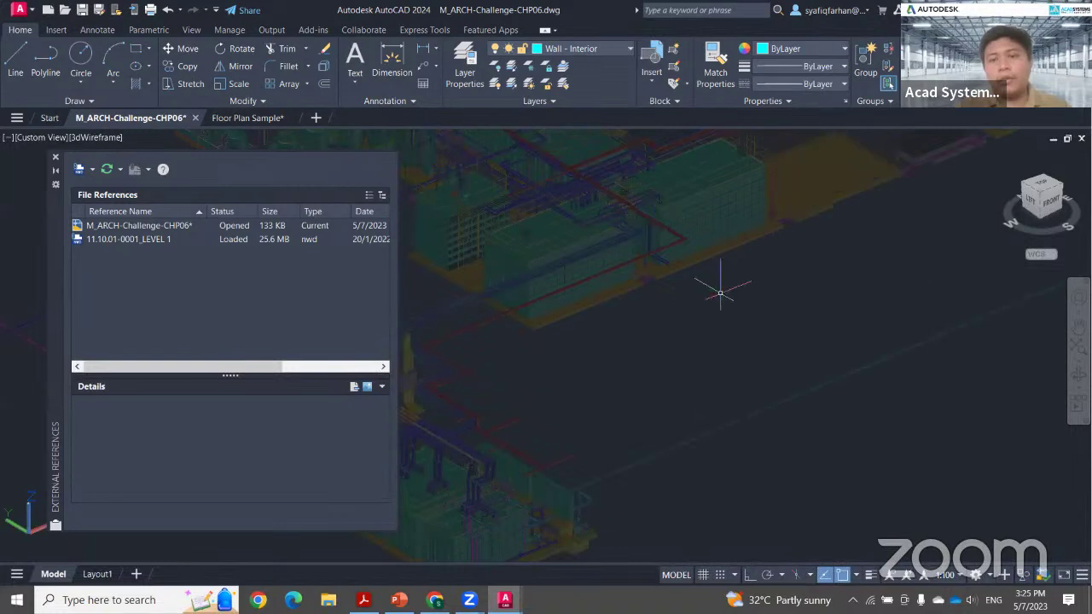
{"action": "scroll", "coordinate": [720, 290], "scroll_direction": "down", "scroll_amount": 8}
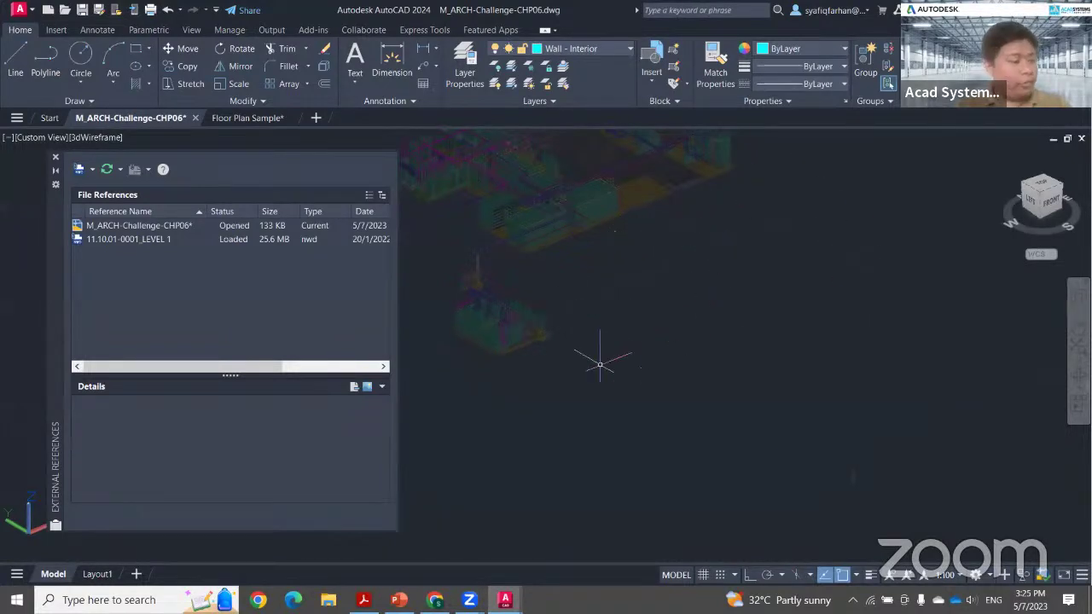
{"action": "middle_click_drag", "start_coordinate": [724, 285], "coordinate": [839, 370]}
{"action": "scroll", "coordinate": [494, 204], "scroll_direction": "up", "scroll_amount": 5}
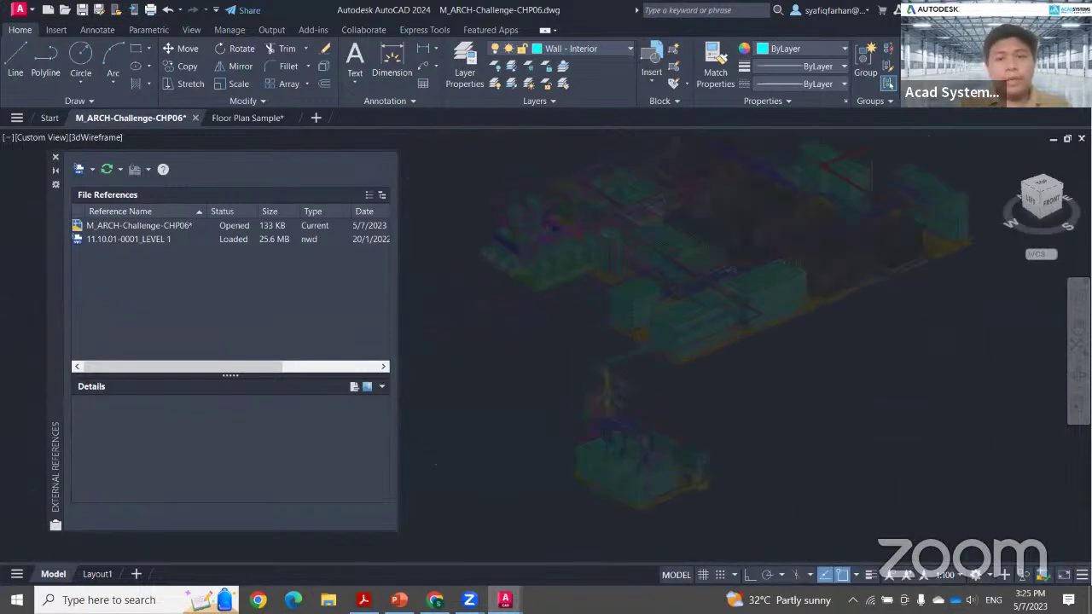
{"action": "scroll", "coordinate": [550, 255], "scroll_direction": "down", "scroll_amount": 8}
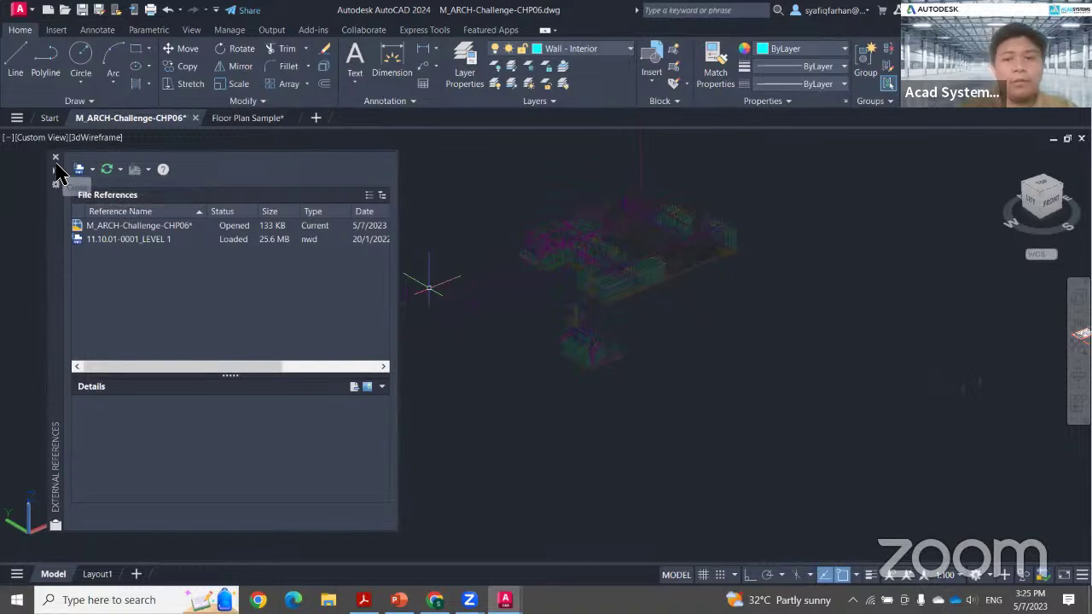
- Close the External References palette and return to the top view, framing the two floor plans
{"action": "left_click", "coordinate": [56, 157]}
{"action": "scroll", "coordinate": [637, 368], "scroll_direction": "down", "scroll_amount": 4}
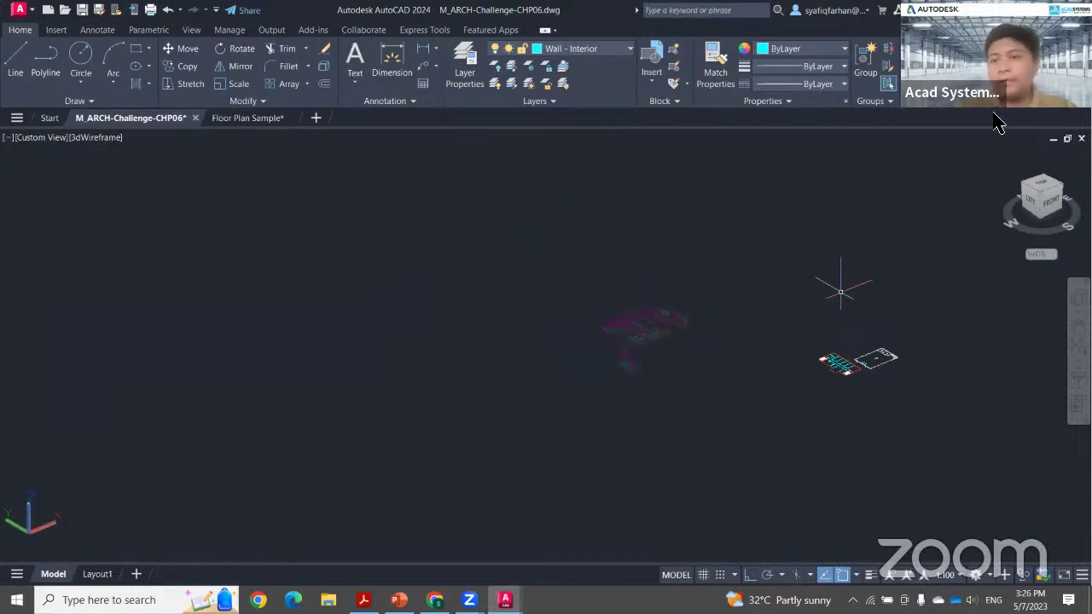
{"action": "left_click", "coordinate": [1015, 188]}
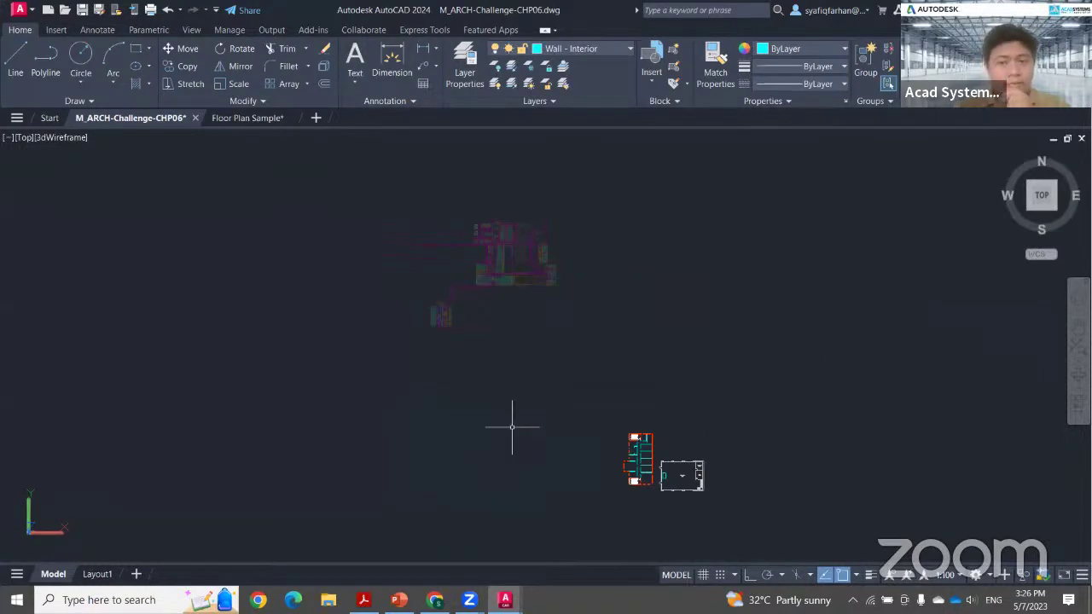
{"action": "middle_click_drag", "start_coordinate": [592, 402], "coordinate": [461, 299]}
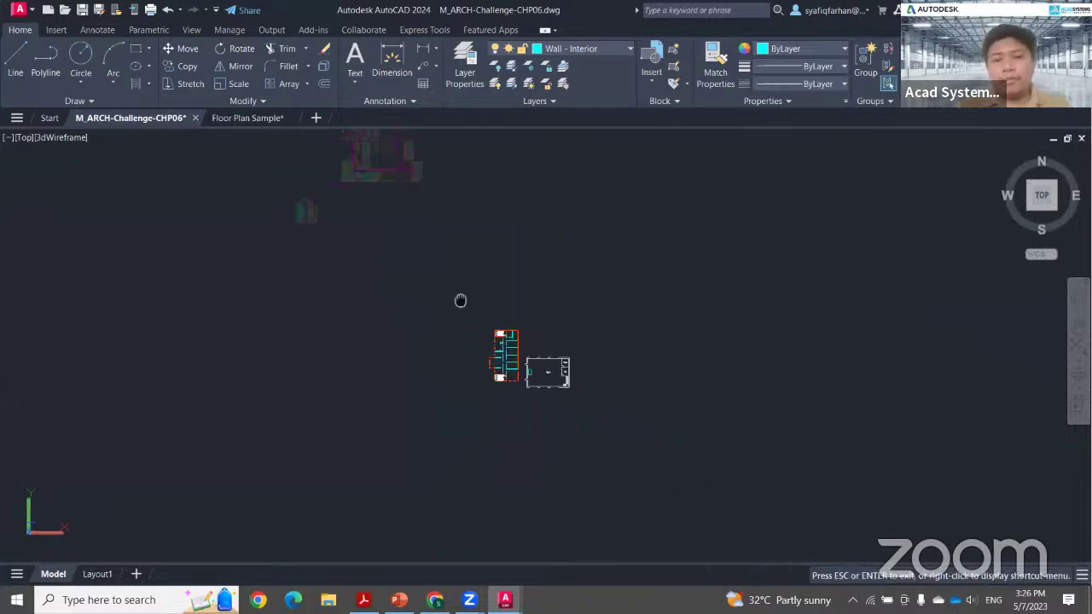
{"action": "scroll", "coordinate": [476, 392], "scroll_direction": "up", "scroll_amount": 2}
{"action": "scroll", "coordinate": [478, 386], "scroll_direction": "up", "scroll_amount": 2}
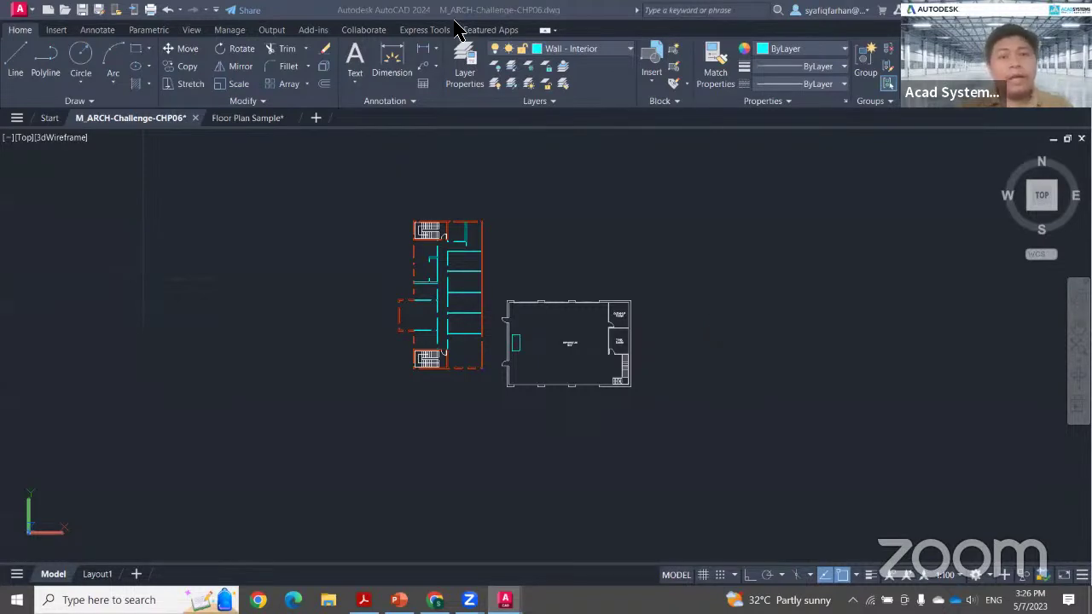
{"action": "mouse_move", "coordinate": [594, 240]}
{"action": "middle_mouse_down"}
{"action": "mouse_move", "coordinate": [629, 239]}
{"action": "mouse_move", "coordinate": [604, 247]}
{"action": "middle_mouse_up"}
- Create a new drawing from the acadiso.dwt template
{"action": "left_click", "coordinate": [315, 118]}
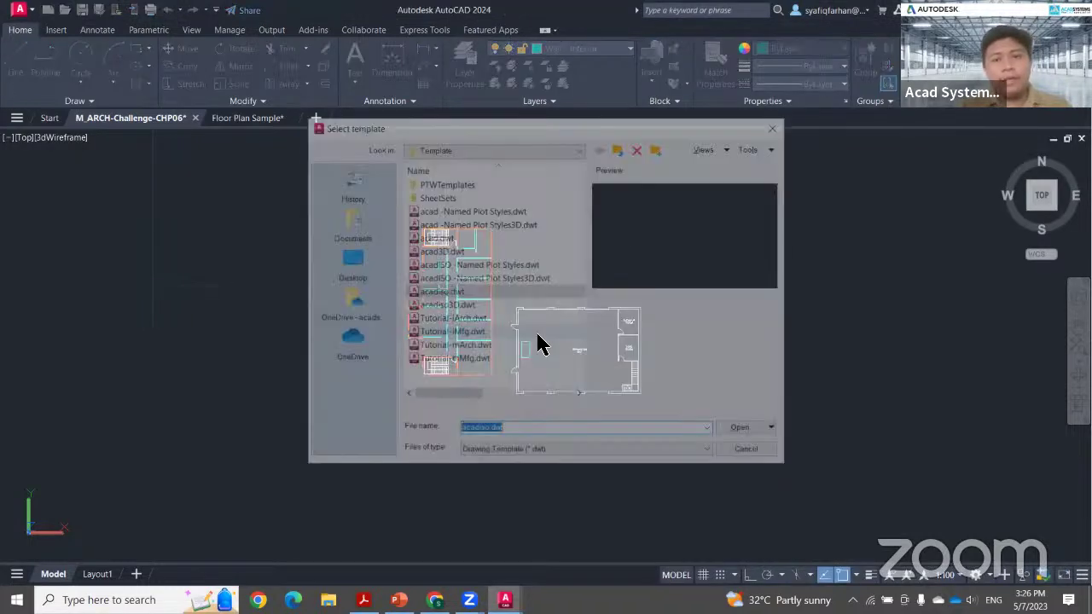
{"action": "key", "text": "Return"}
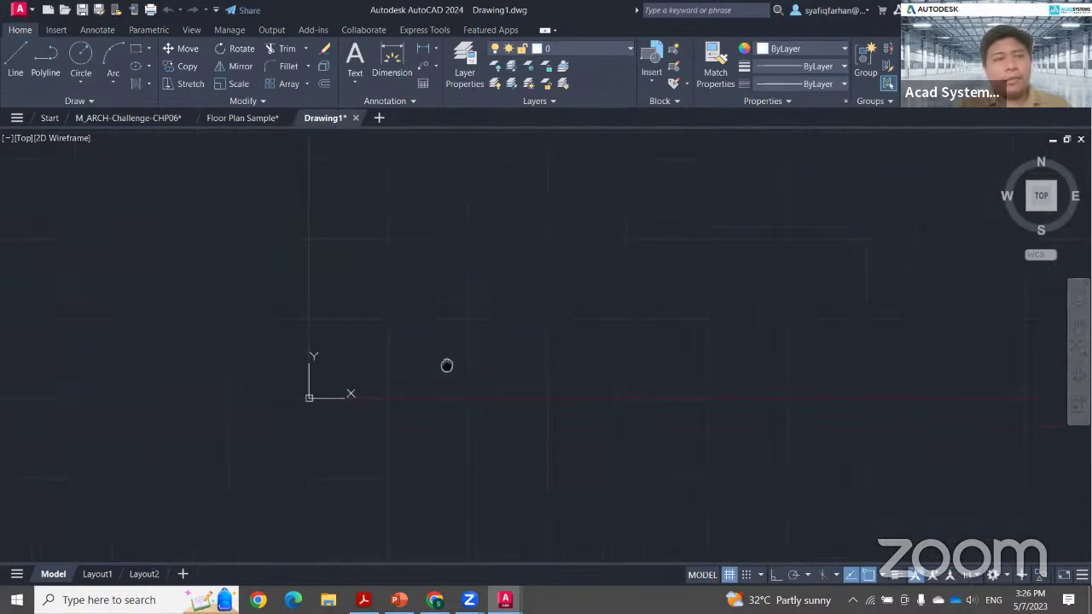
{"action": "middle_click_drag", "start_coordinate": [446, 366], "coordinate": [411, 365]}
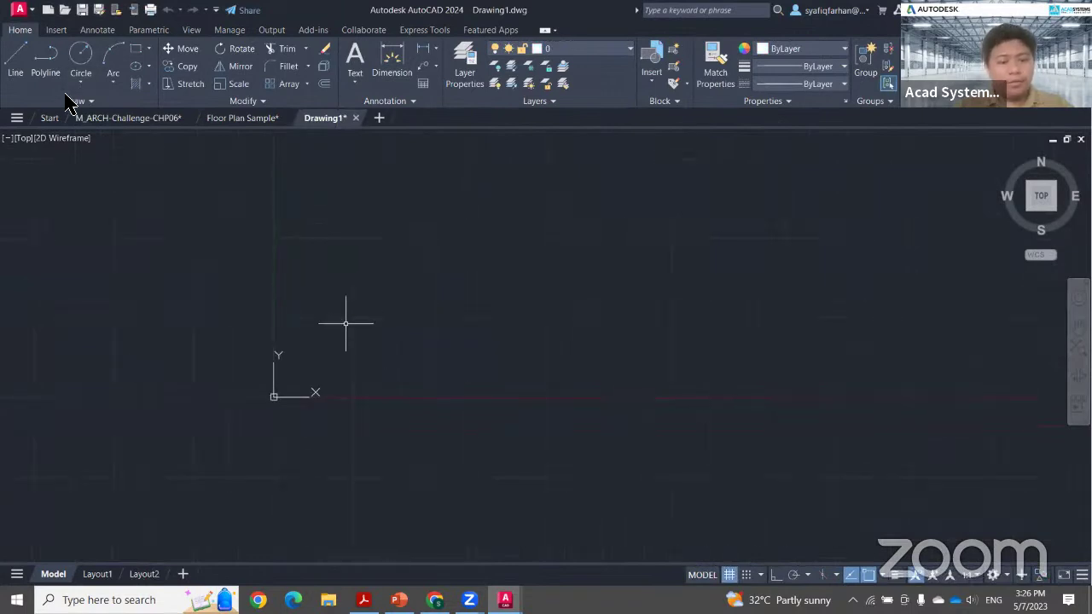
- Start the Import command and browse from Downloads through the DATASET folder to the Workspace folder
{"action": "type", "text": "IMPORT"}
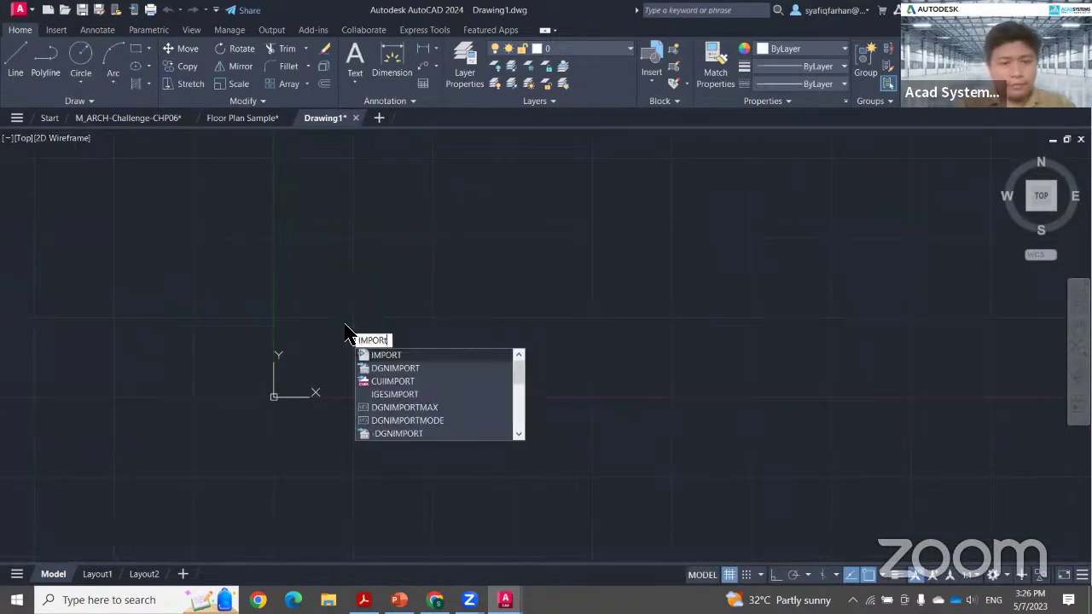
{"action": "key", "text": "Return"}
{"action": "left_click", "coordinate": [346, 294]}
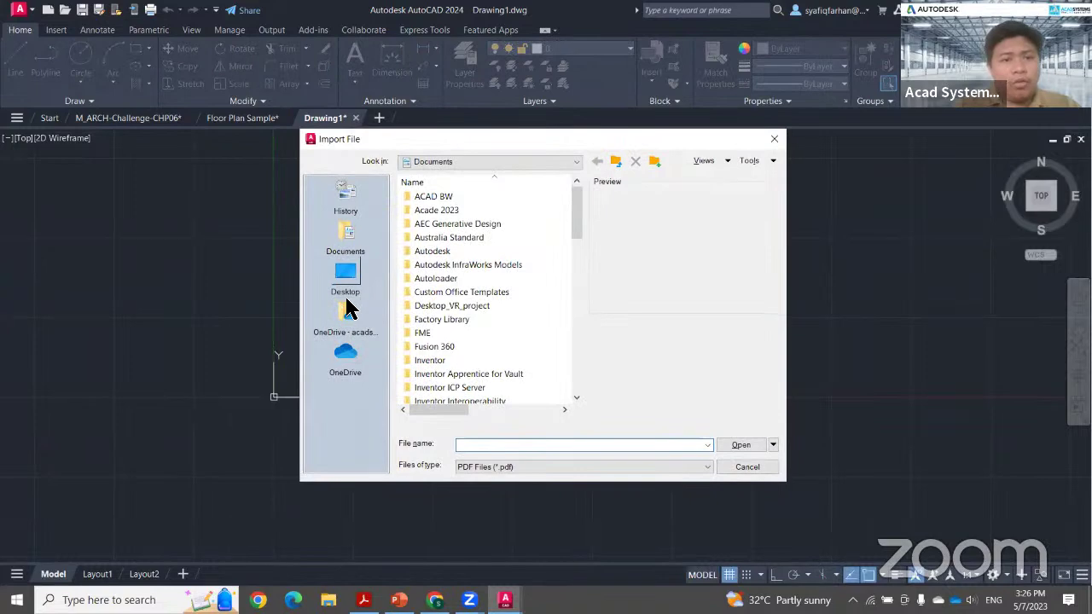
{"action": "double_click", "coordinate": [426, 227]}
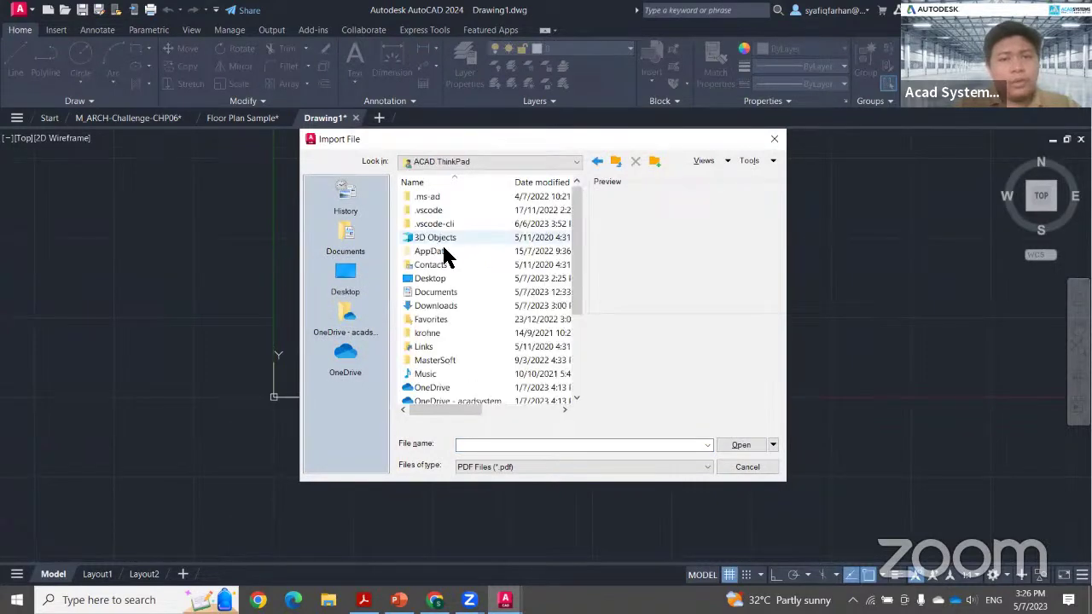
{"action": "double_click", "coordinate": [450, 308]}
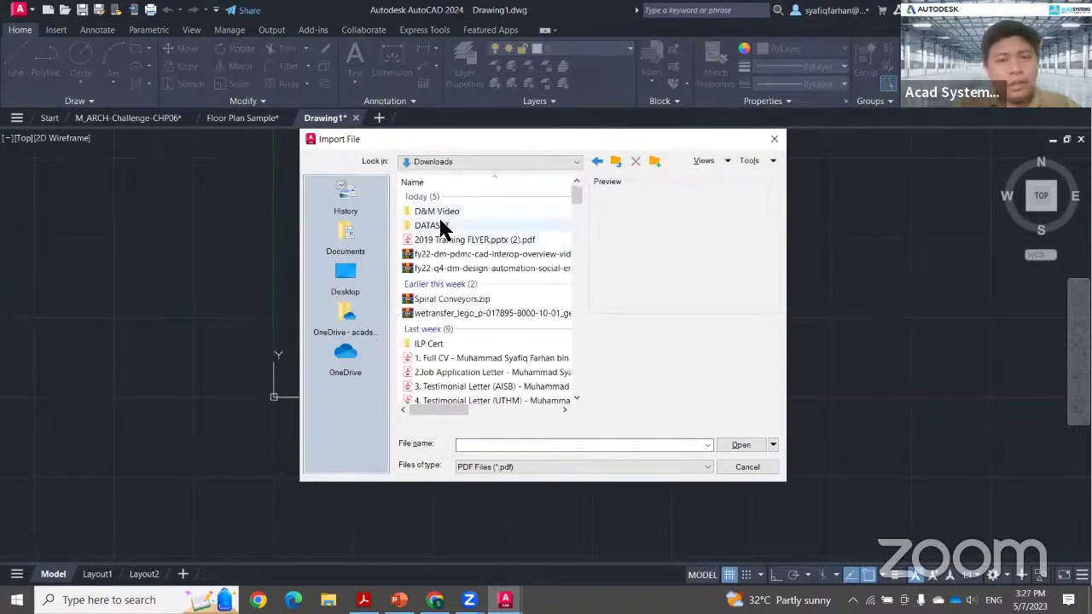
{"action": "double_click", "coordinate": [442, 224]}
{"action": "double_click", "coordinate": [454, 253]}
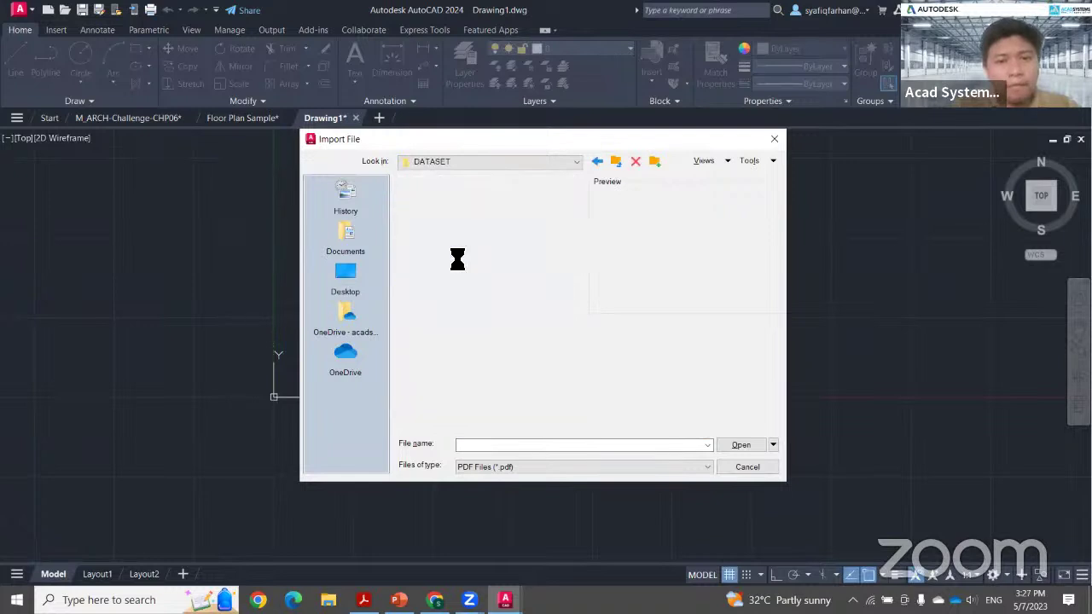
{"action": "left_click", "coordinate": [442, 225]}
{"action": "double_click", "coordinate": [442, 228]}
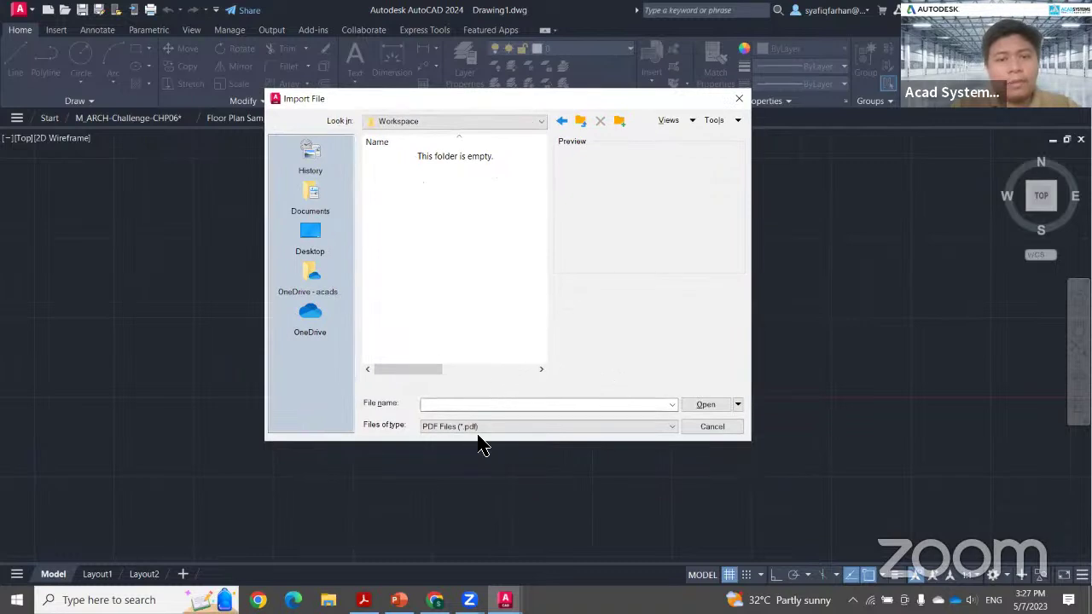
- List all file types and import Gussteil_3rdParty.sat into the new drawing
{"action": "left_click", "coordinate": [480, 426]}
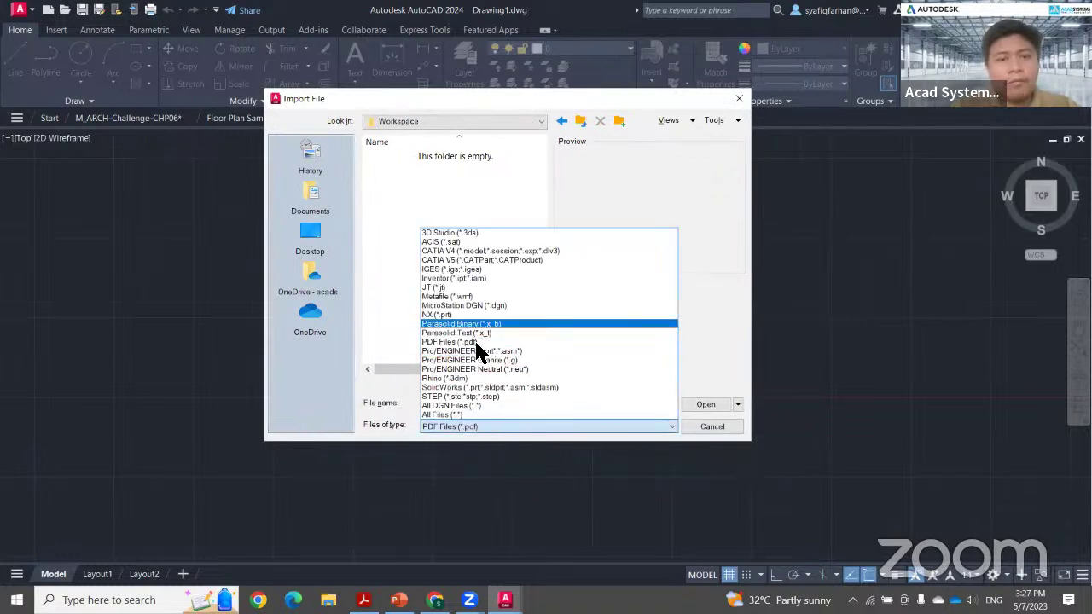
{"action": "left_click", "coordinate": [478, 415]}
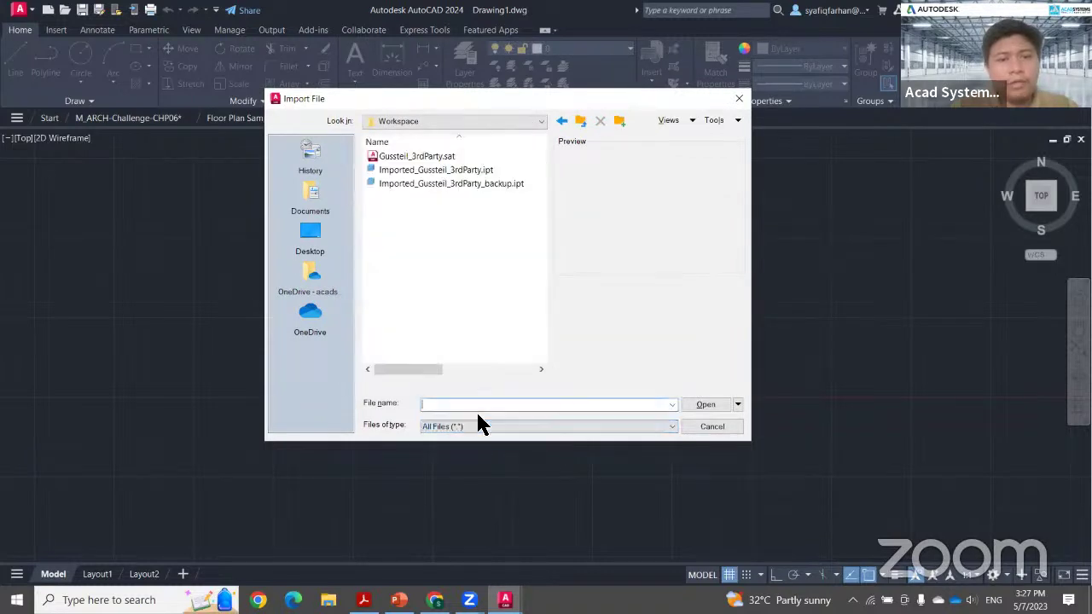
{"action": "left_click", "coordinate": [423, 160]}
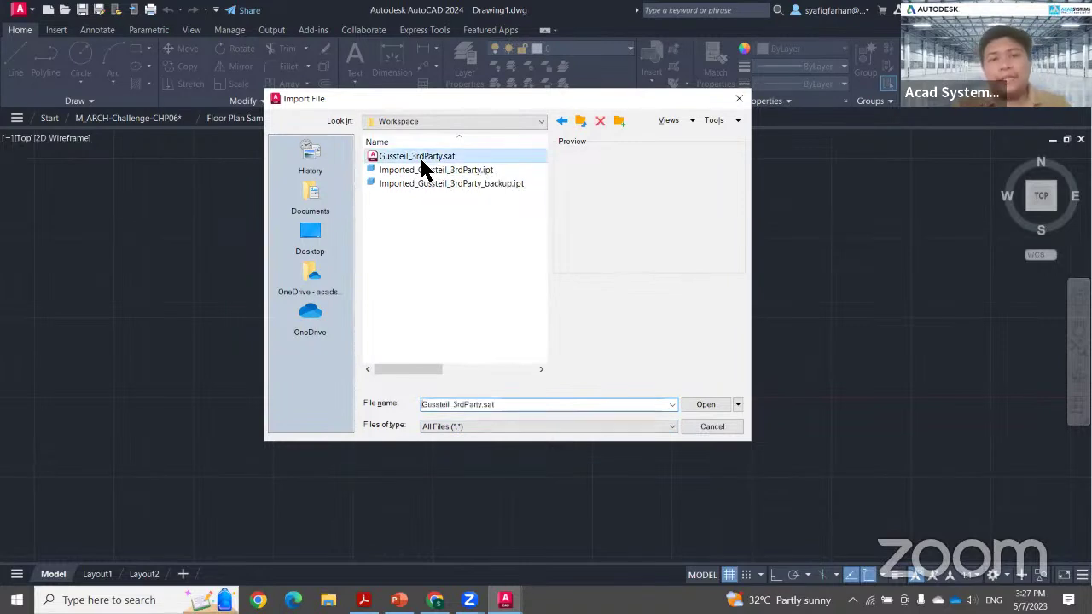
{"action": "left_click", "coordinate": [707, 406]}
{"action": "scroll", "coordinate": [245, 416], "scroll_direction": "up", "scroll_amount": 4}
{"action": "scroll", "coordinate": [359, 368], "scroll_direction": "up", "scroll_amount": 6}
{"action": "mouse_move", "coordinate": [283, 417]}
{"action": "middle_mouse_down"}
{"action": "mouse_move", "coordinate": [712, 262]}
{"action": "mouse_move", "coordinate": [650, 318]}
{"action": "middle_mouse_up"}
{"action": "scroll", "coordinate": [564, 260], "scroll_direction": "up", "scroll_amount": 4}
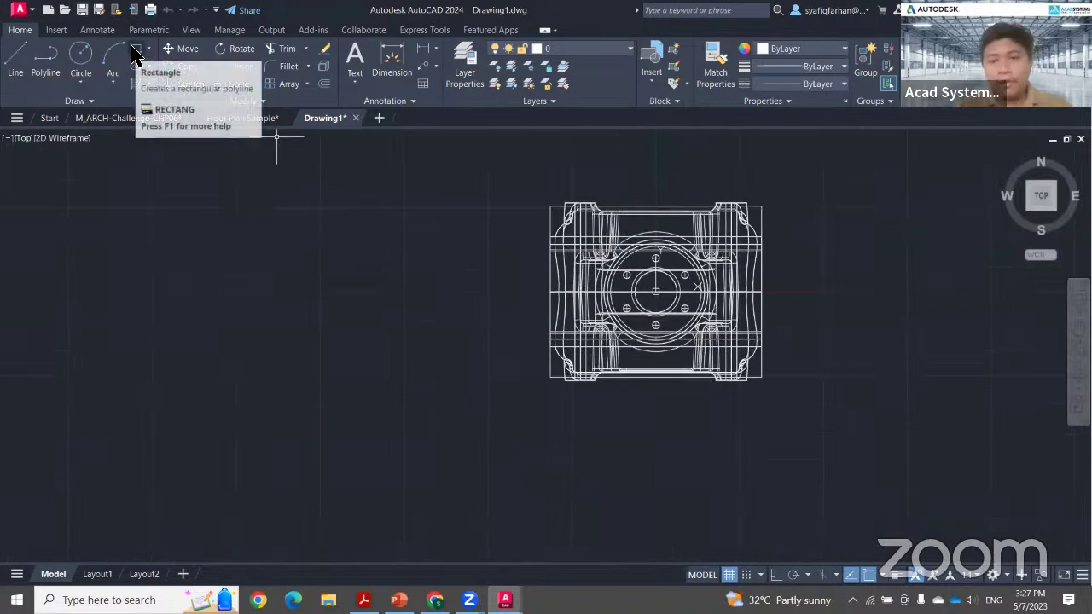
- Select the whole imported casting model to examine its geometry
{"action": "left_click", "coordinate": [497, 170]}
{"action": "left_click", "coordinate": [892, 401]}
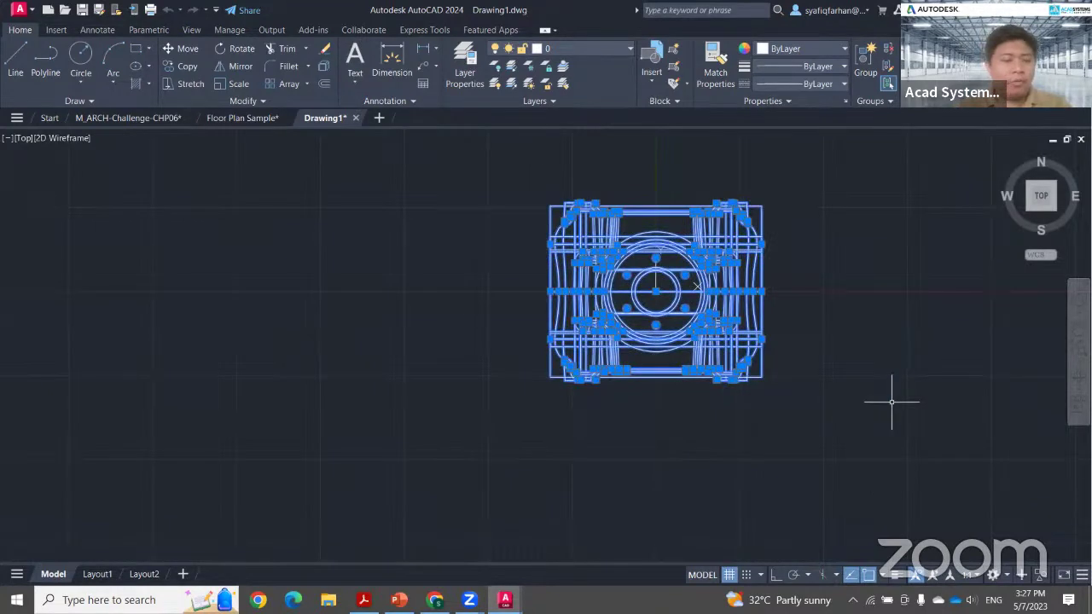
{"action": "left_click", "coordinate": [466, 167]}
{"action": "left_click", "coordinate": [856, 393]}
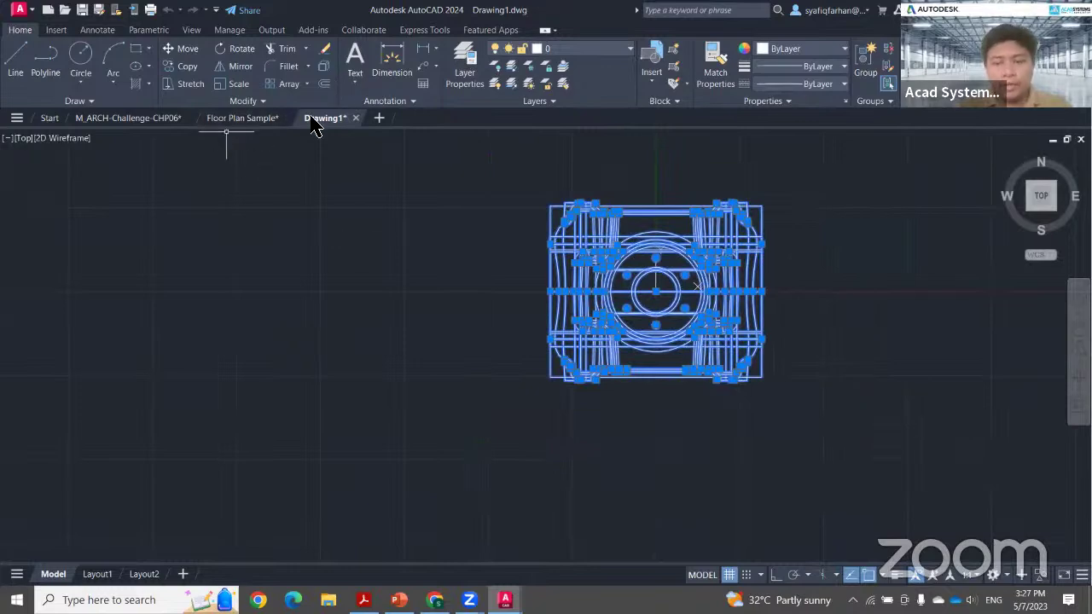
- Look at the Floor Plan Sample drawing and switch to the M_ARCH-Challenge-CHP06 drawing
{"action": "mouse_move", "coordinate": [354, 124]}
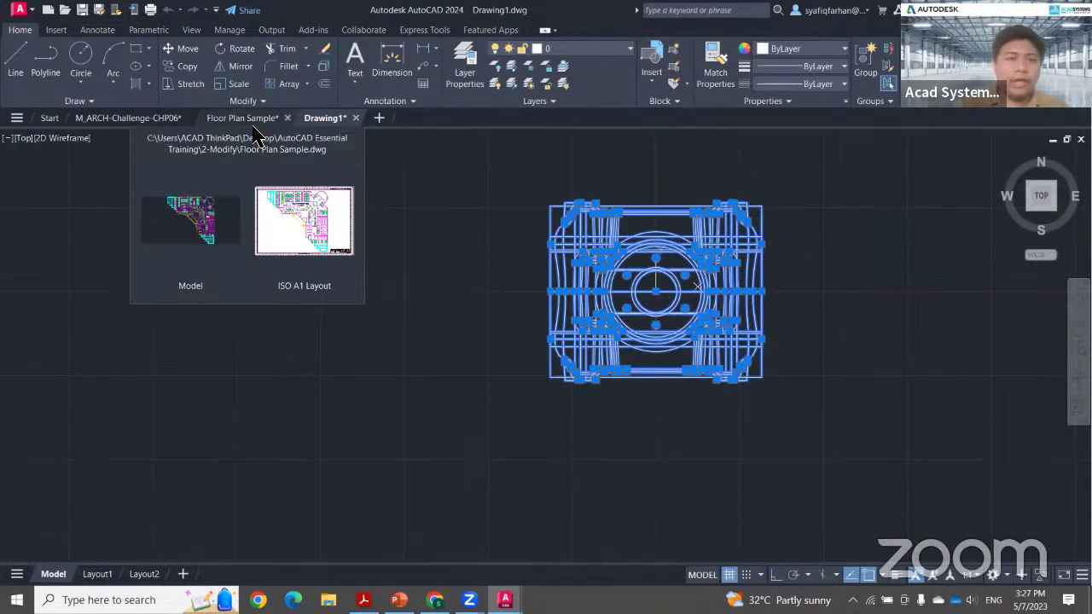
{"action": "left_click", "coordinate": [254, 128]}
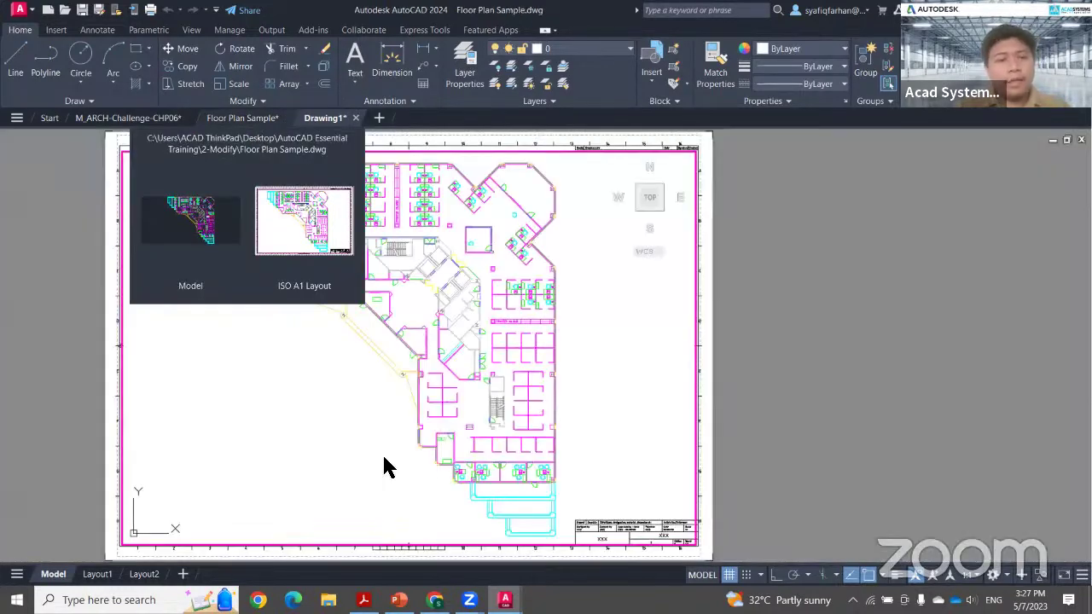
{"action": "key", "text": "ctrl+Tab"}
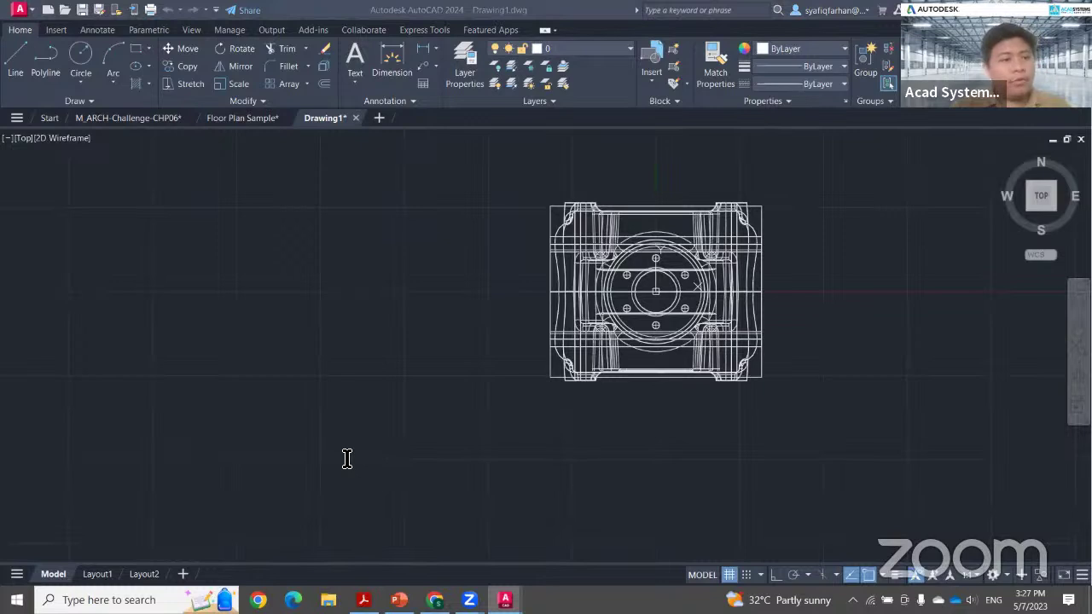
{"action": "left_click", "coordinate": [242, 119]}
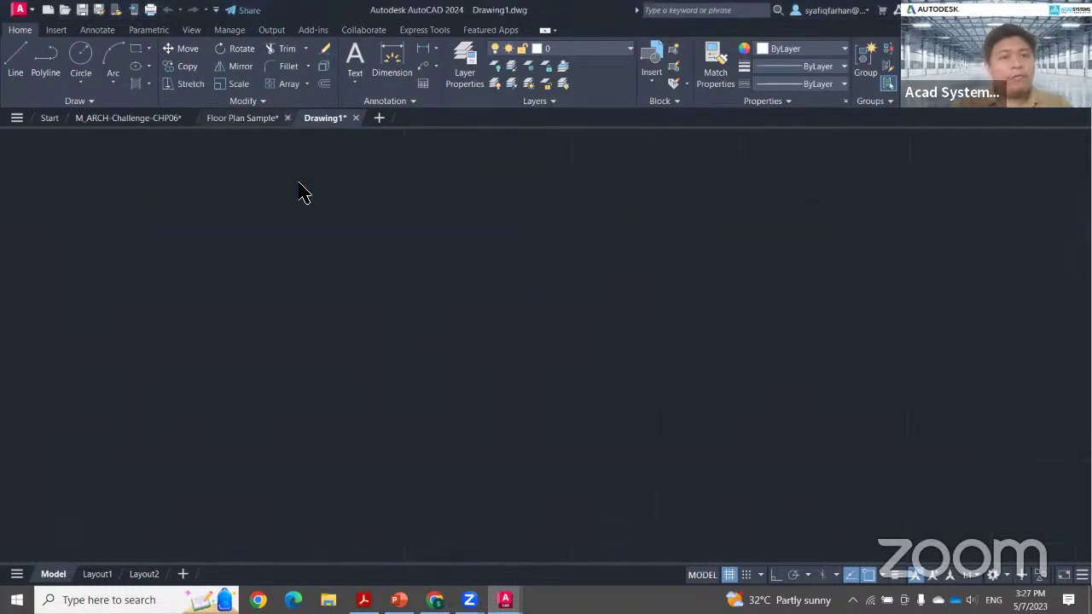
{"action": "left_click", "coordinate": [128, 118]}
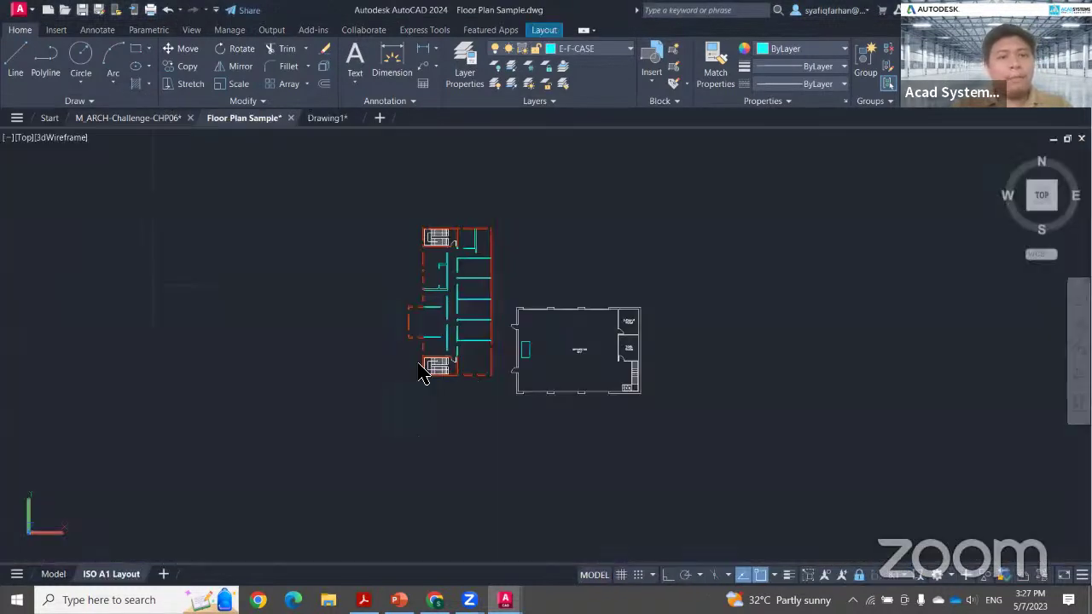
- Open the PDF underlay attachment settings for M_Create-Layouts-Layout1.pdf from the Internal folder, then cancel and close the External References palette
{"action": "type", "text": "xr"}
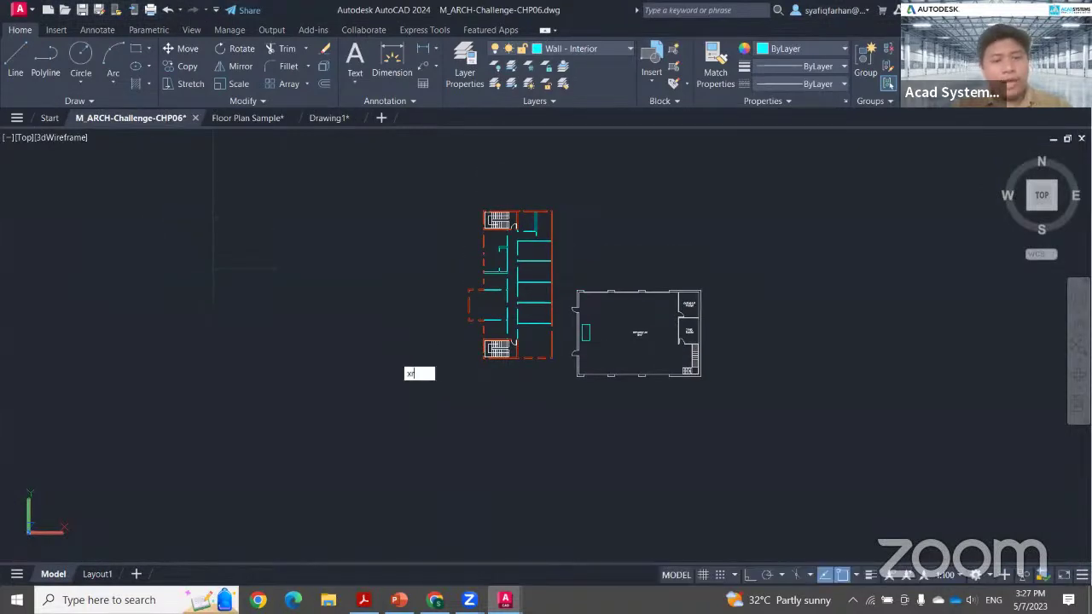
{"action": "key", "text": "Return"}
{"action": "left_click", "coordinate": [119, 171]}
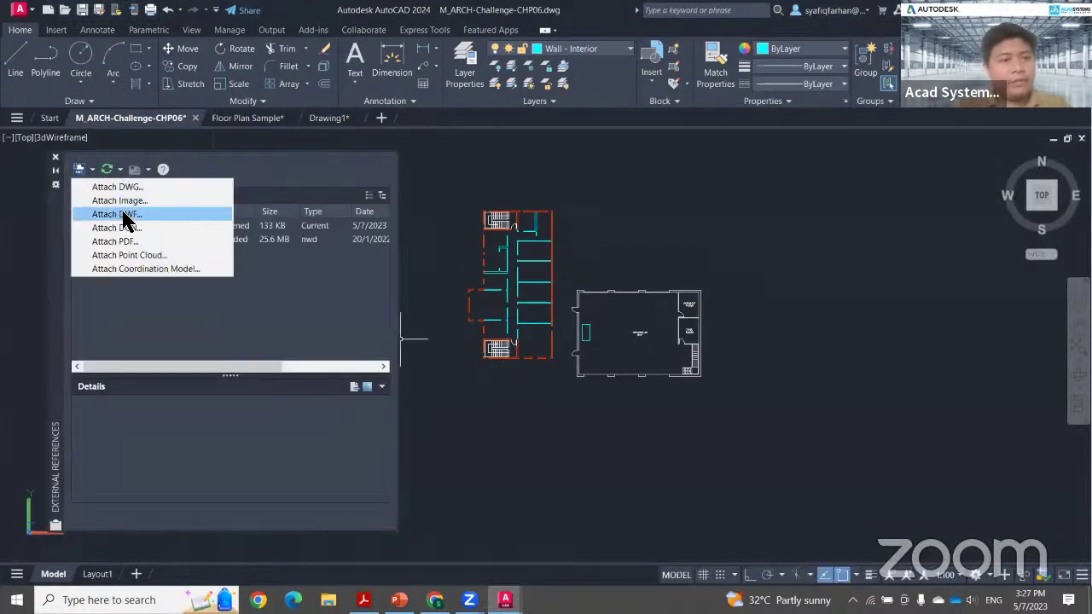
{"action": "left_click", "coordinate": [126, 243]}
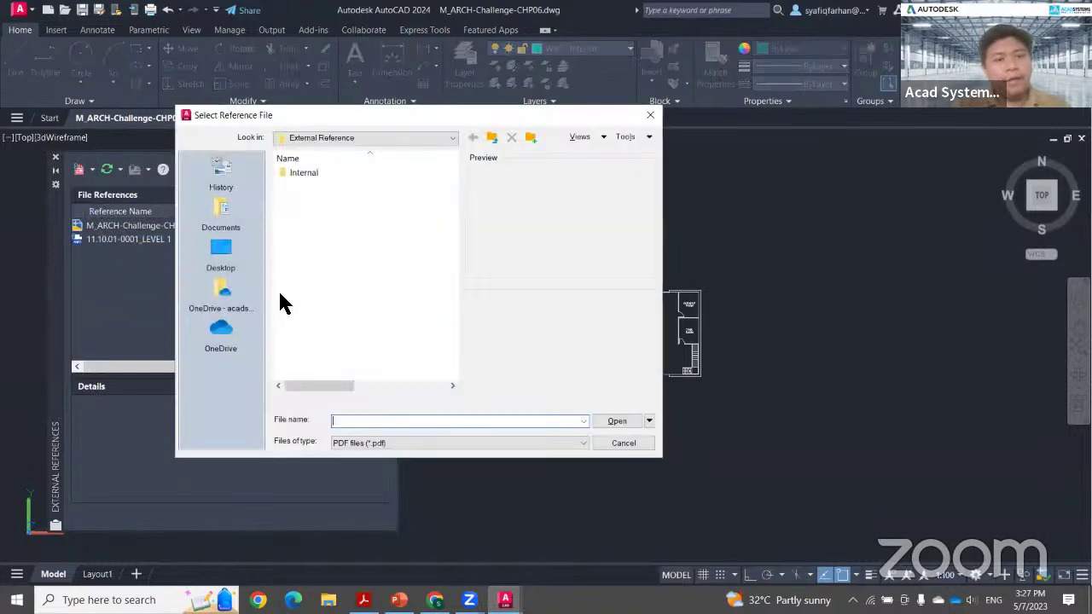
{"action": "double_click", "coordinate": [304, 172]}
{"action": "left_click", "coordinate": [311, 174]}
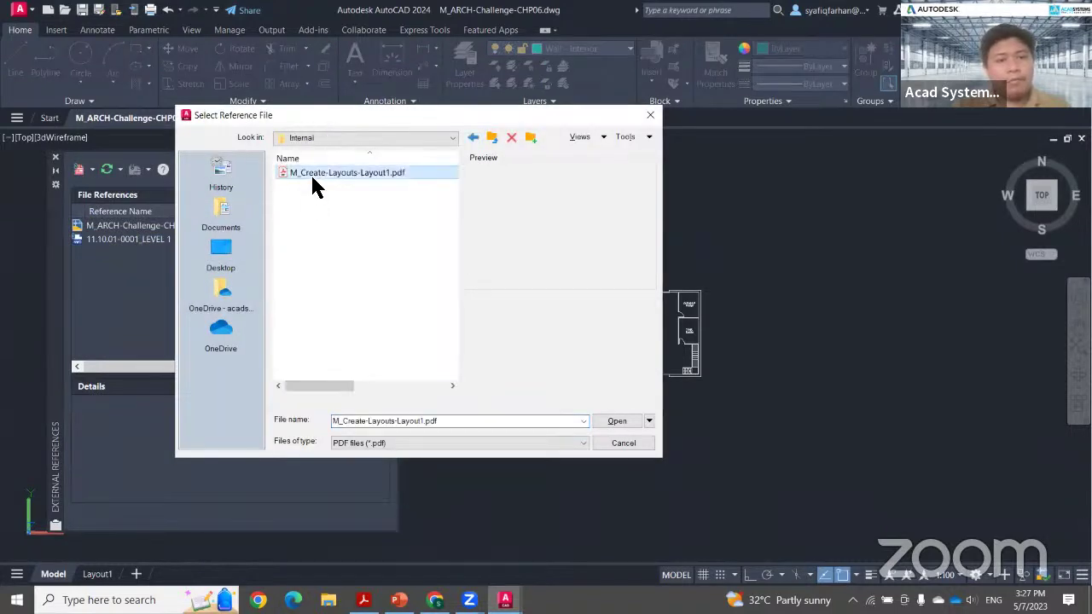
{"action": "key", "text": "Return"}
{"action": "left_click_drag", "start_coordinate": [509, 156], "coordinate": [526, 155]}
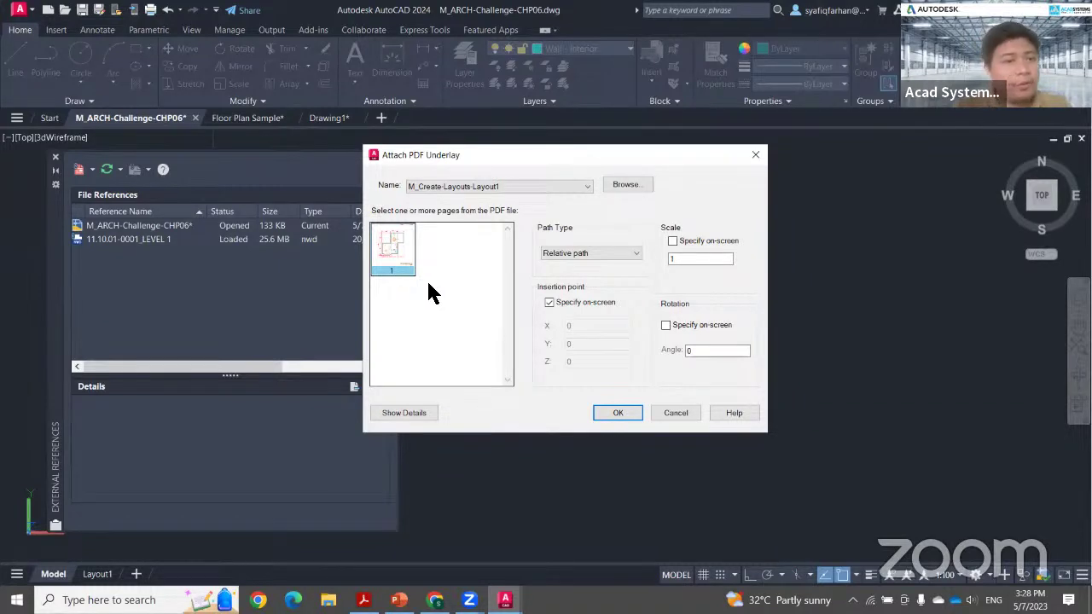
{"action": "key", "text": "alt+Tab"}
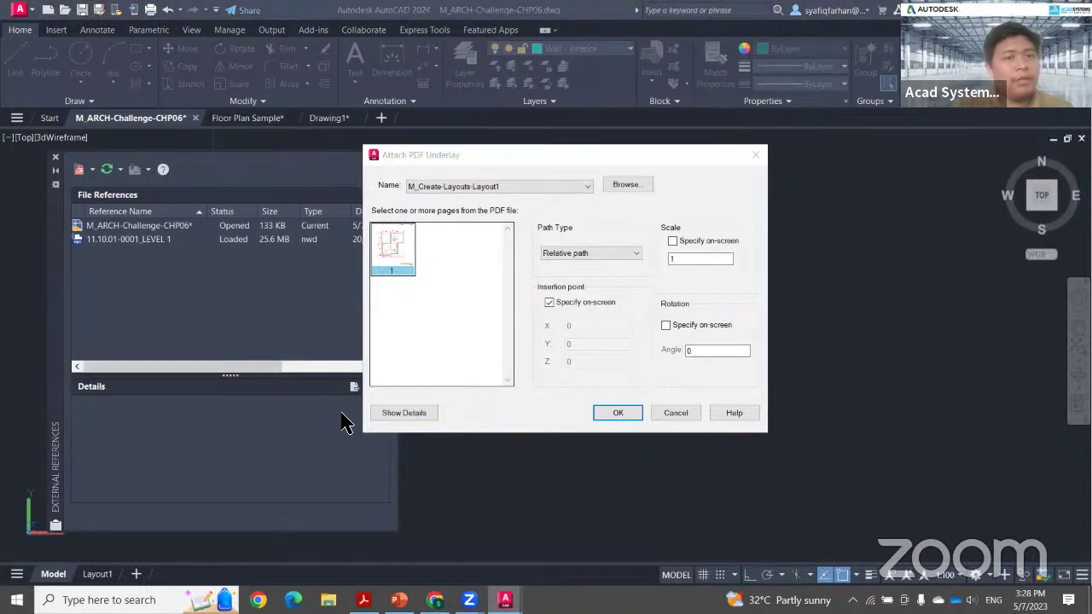
{"action": "left_click", "coordinate": [754, 156]}
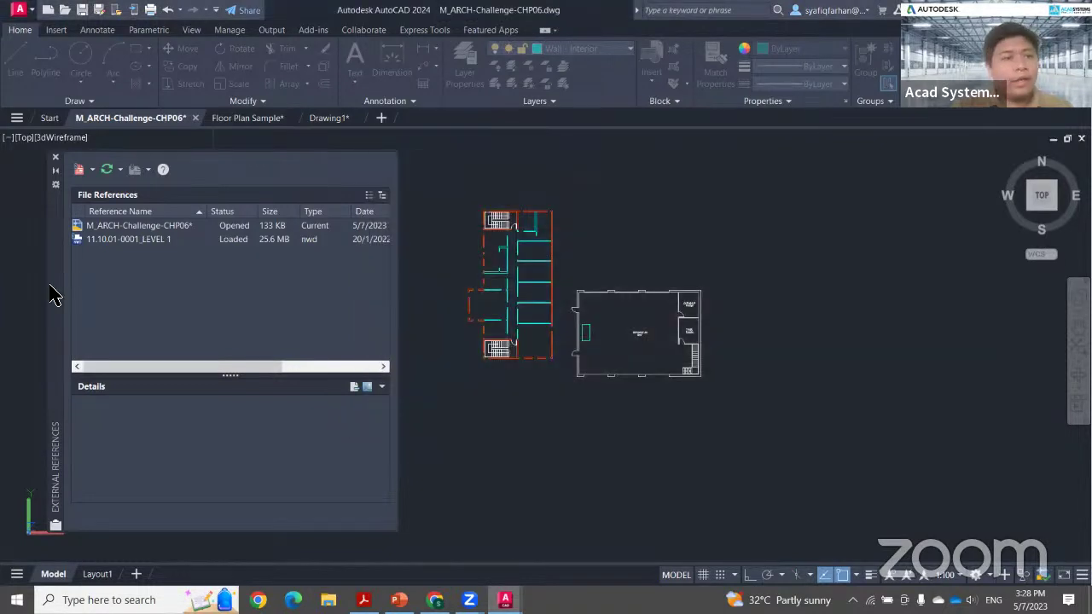
{"action": "left_click", "coordinate": [55, 157]}
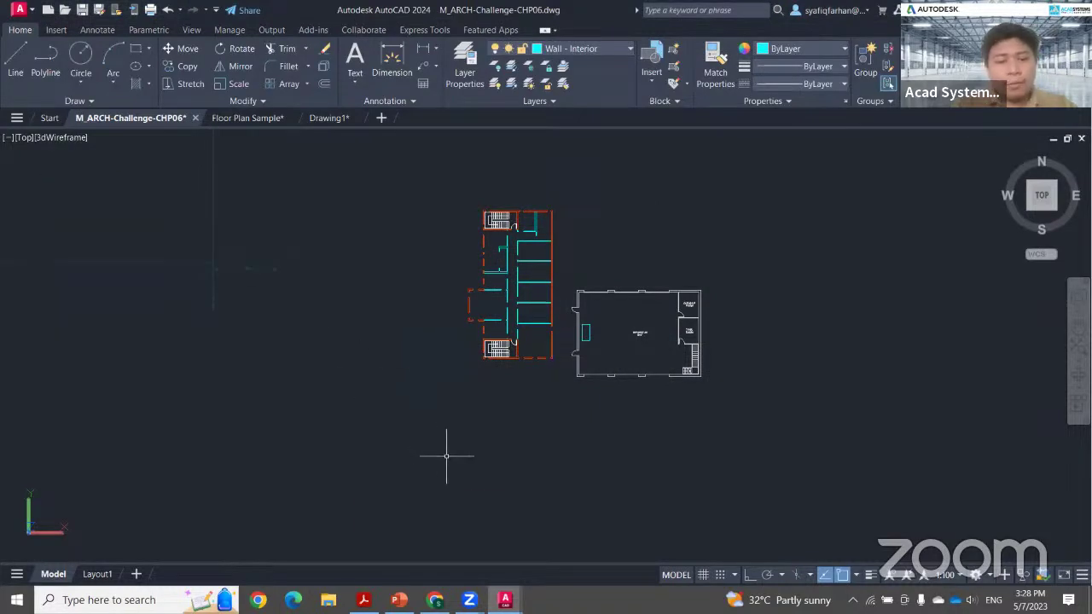
- Switch to Chrome, open the Acad Systems home page and look through it down to the free online courses
{"action": "mouse_move", "coordinate": [434, 600]}
{"action": "left_click", "coordinate": [37, 13]}
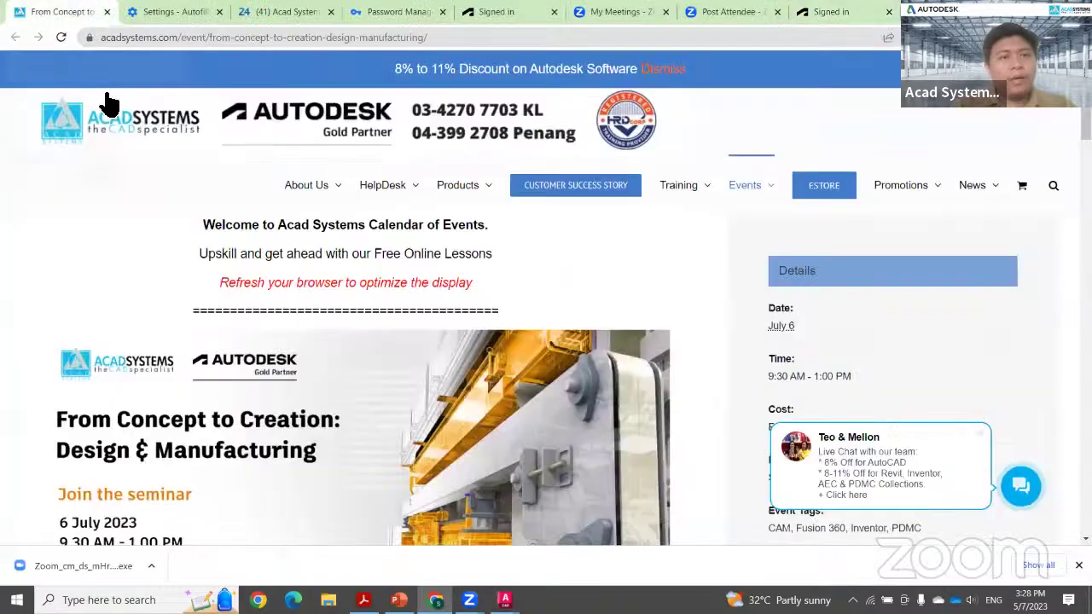
{"action": "left_click", "coordinate": [143, 97]}
{"action": "scroll", "coordinate": [186, 252], "scroll_direction": "down", "scroll_amount": 10}
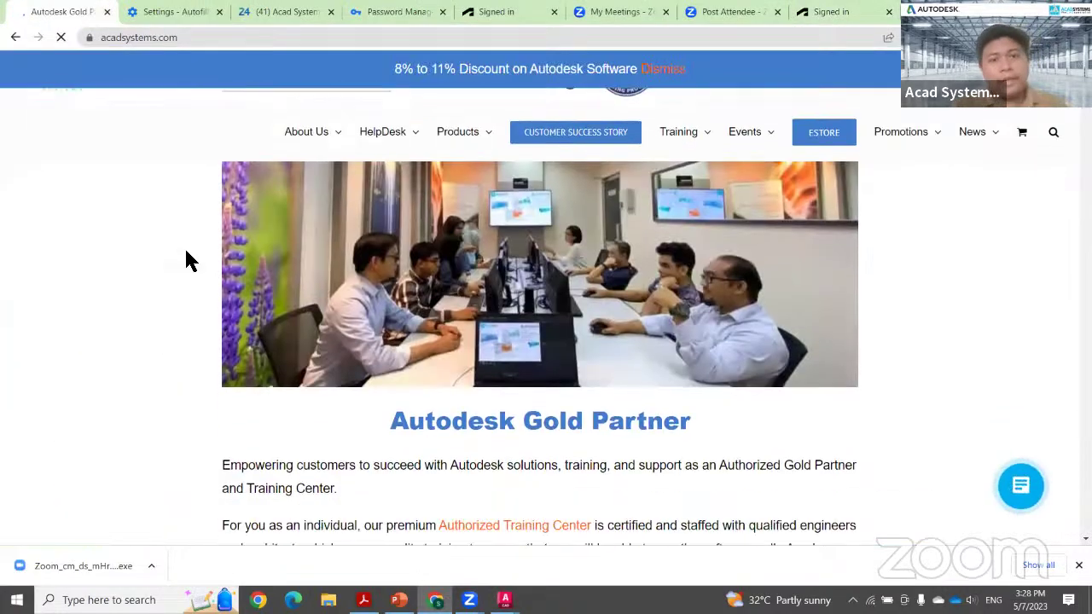
{"action": "scroll", "coordinate": [186, 252], "scroll_direction": "down", "scroll_amount": 15}
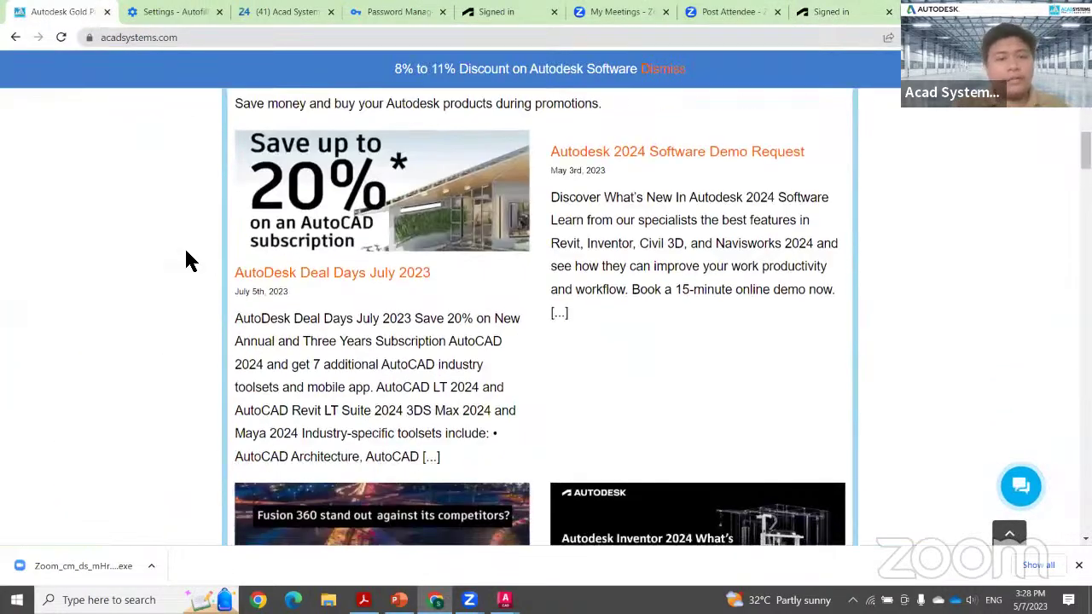
{"action": "scroll", "coordinate": [189, 260], "scroll_direction": "down", "scroll_amount": 10}
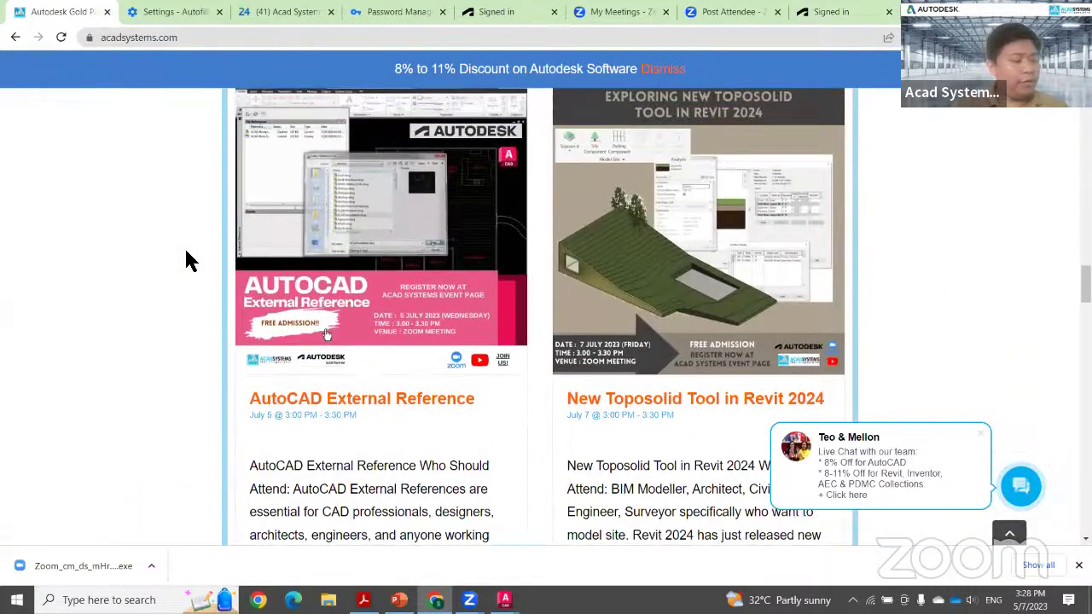
- Examine the listings of upcoming free AutoCAD and Revit online lessons, including their dates and times
{"action": "scroll", "coordinate": [186, 252], "scroll_direction": "down", "scroll_amount": 2}
{"action": "scroll", "coordinate": [337, 303], "scroll_direction": "up", "scroll_amount": 1}
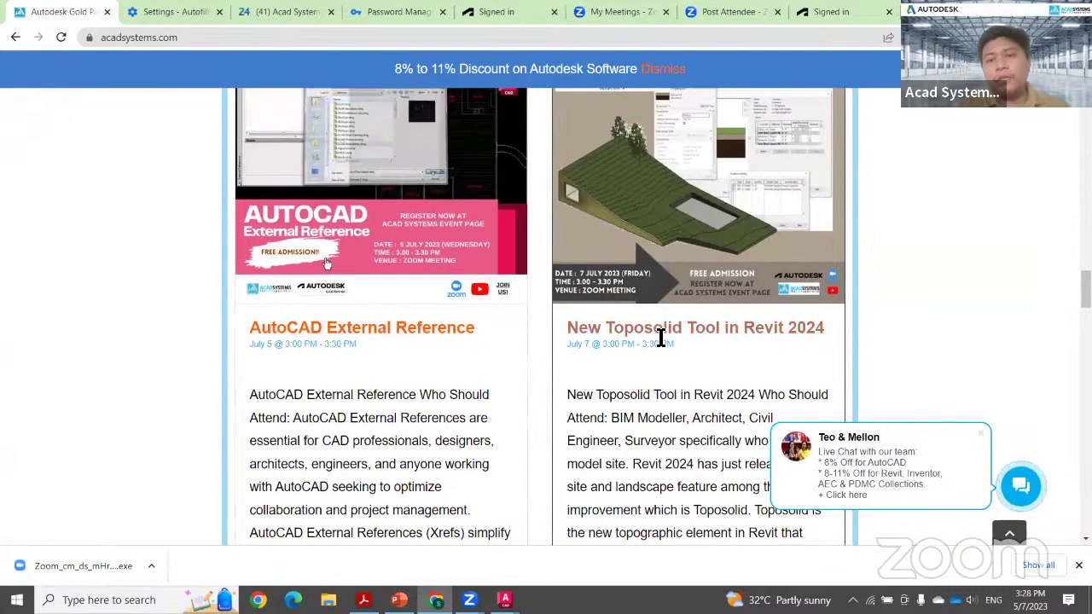
{"action": "scroll", "coordinate": [631, 282], "scroll_direction": "up", "scroll_amount": 2}
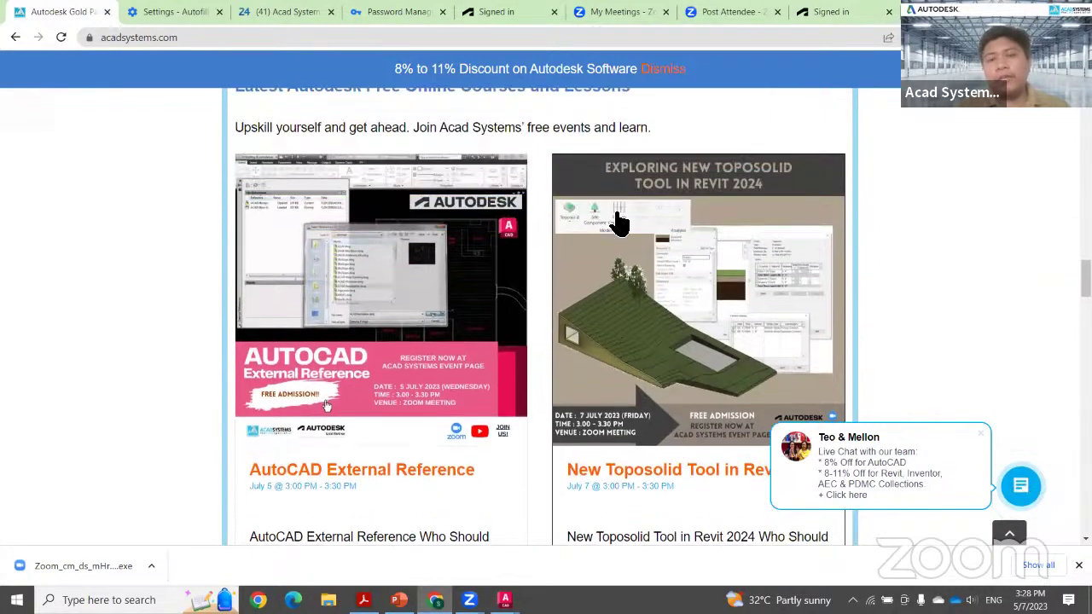
{"action": "scroll", "coordinate": [725, 239], "scroll_direction": "down", "scroll_amount": 2}
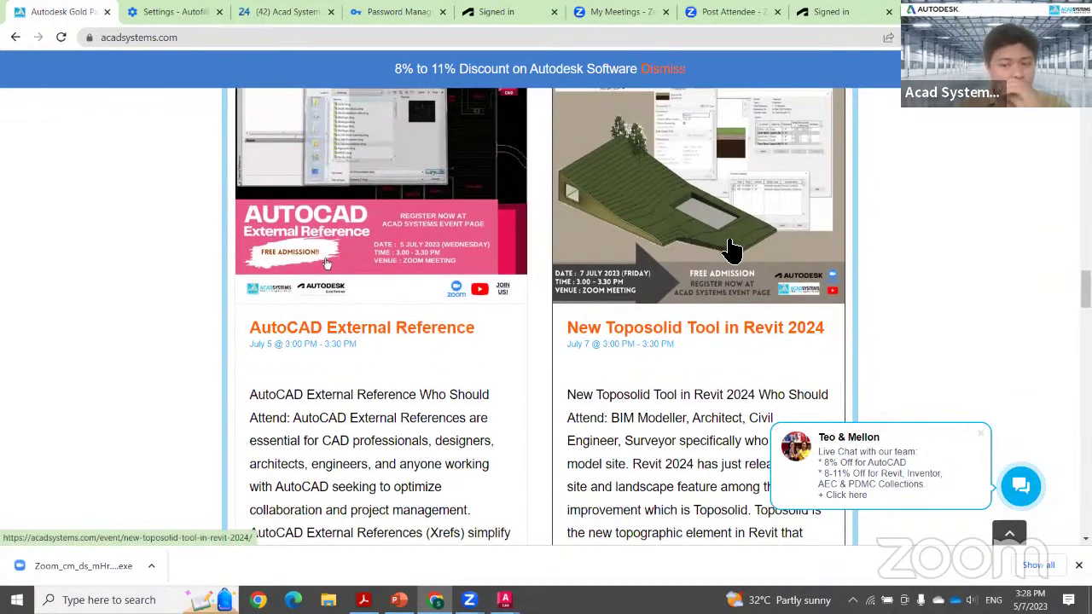
{"action": "scroll", "coordinate": [239, 409], "scroll_direction": "down", "scroll_amount": 7}
{"action": "scroll", "coordinate": [198, 391], "scroll_direction": "down", "scroll_amount": 9}
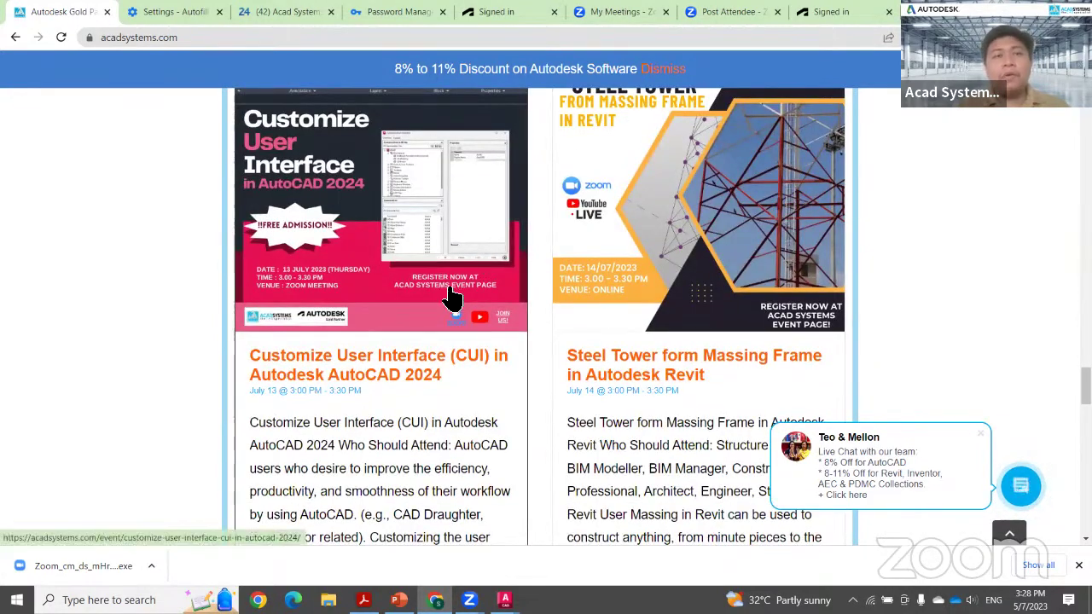
{"action": "scroll", "coordinate": [410, 327], "scroll_direction": "up", "scroll_amount": 3}
{"action": "scroll", "coordinate": [410, 327], "scroll_direction": "down", "scroll_amount": 2}
{"action": "scroll", "coordinate": [410, 331], "scroll_direction": "up", "scroll_amount": 1}
- Return to the start of the home page and look through it down to the contact section above the courses
{"action": "left_click_drag", "start_coordinate": [1087, 376], "coordinate": [1087, 77]}
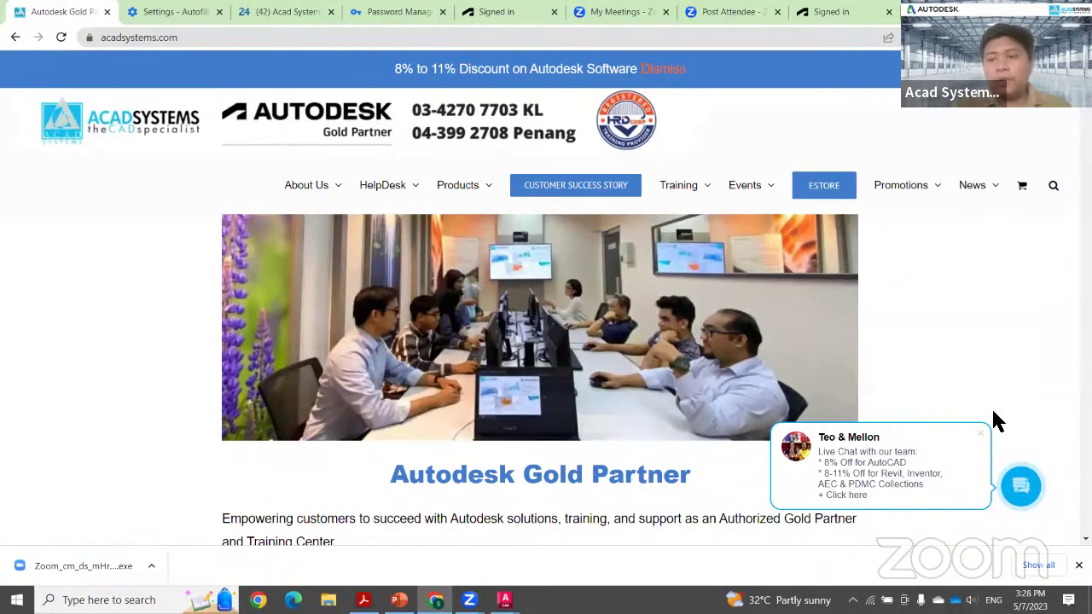
{"action": "scroll", "coordinate": [723, 261], "scroll_direction": "down", "scroll_amount": 15}
{"action": "scroll", "coordinate": [722, 256], "scroll_direction": "down", "scroll_amount": 10}
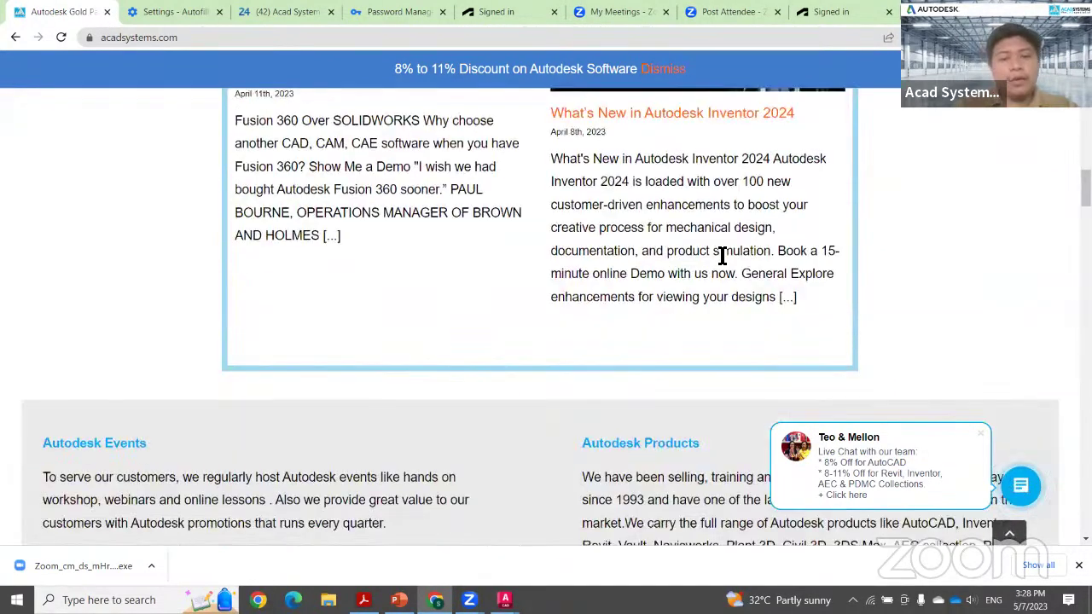
{"action": "scroll", "coordinate": [719, 255], "scroll_direction": "down", "scroll_amount": 2}
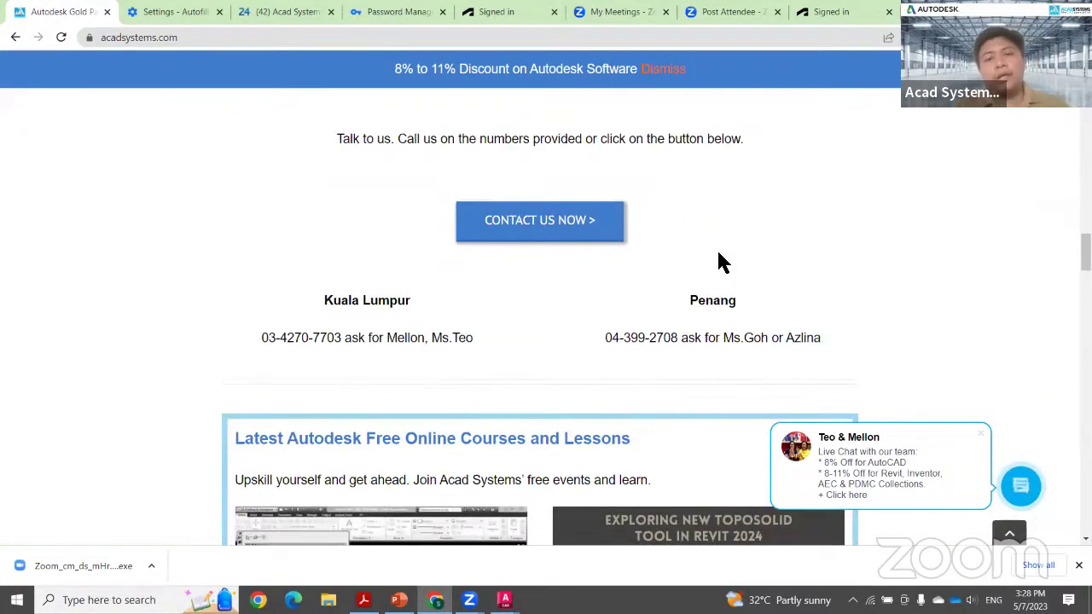